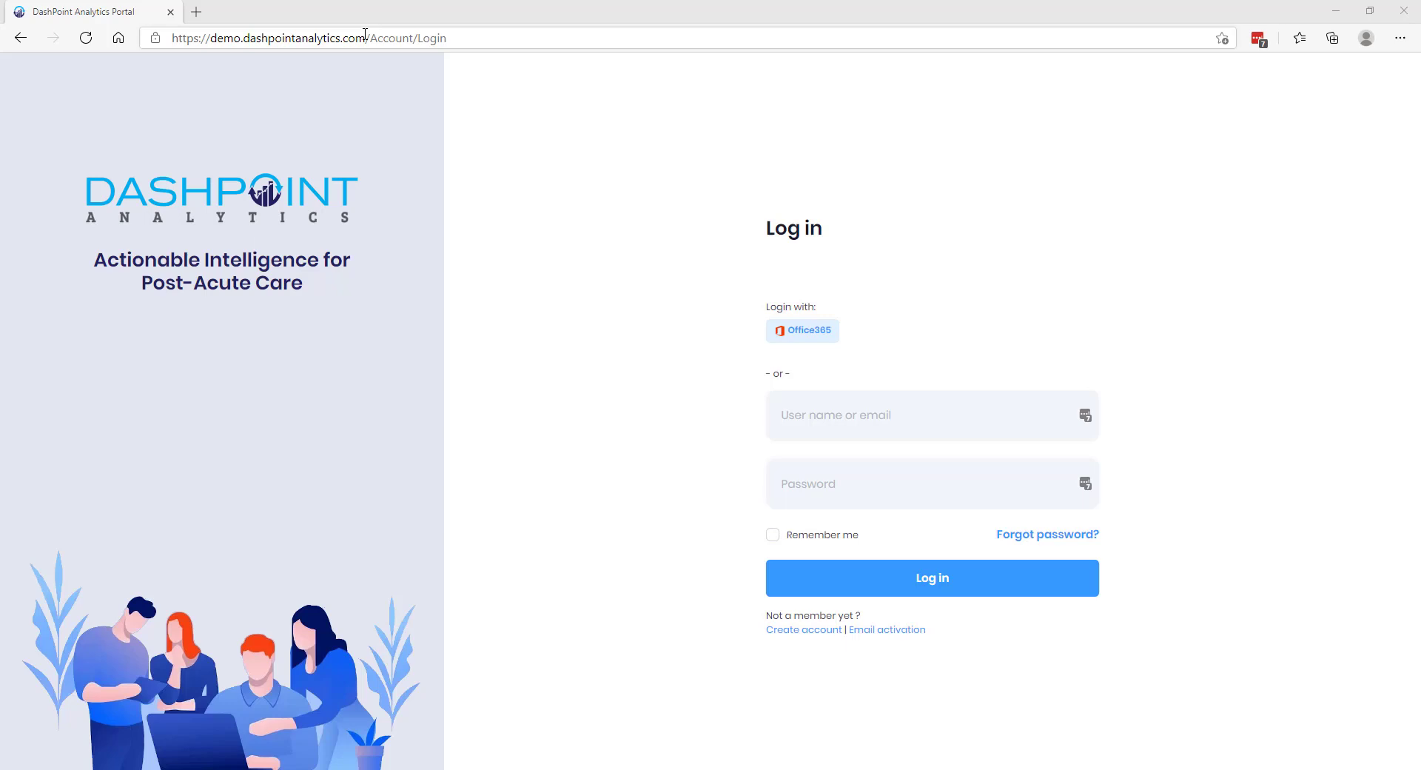
Log in to the demo account with its user name and password to load the Five-Star Comparative Analysis report.
drag(364, 38, 169, 34)
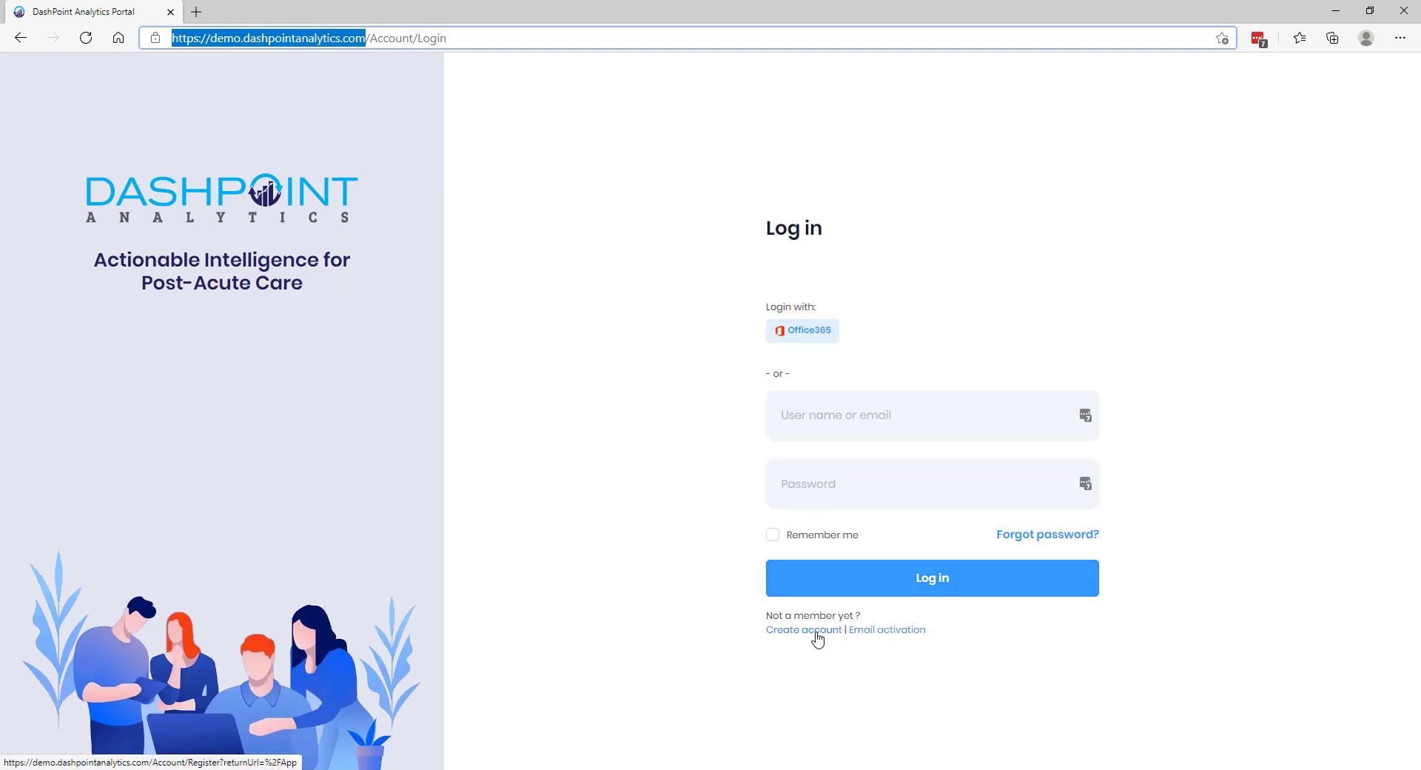
click(806, 415)
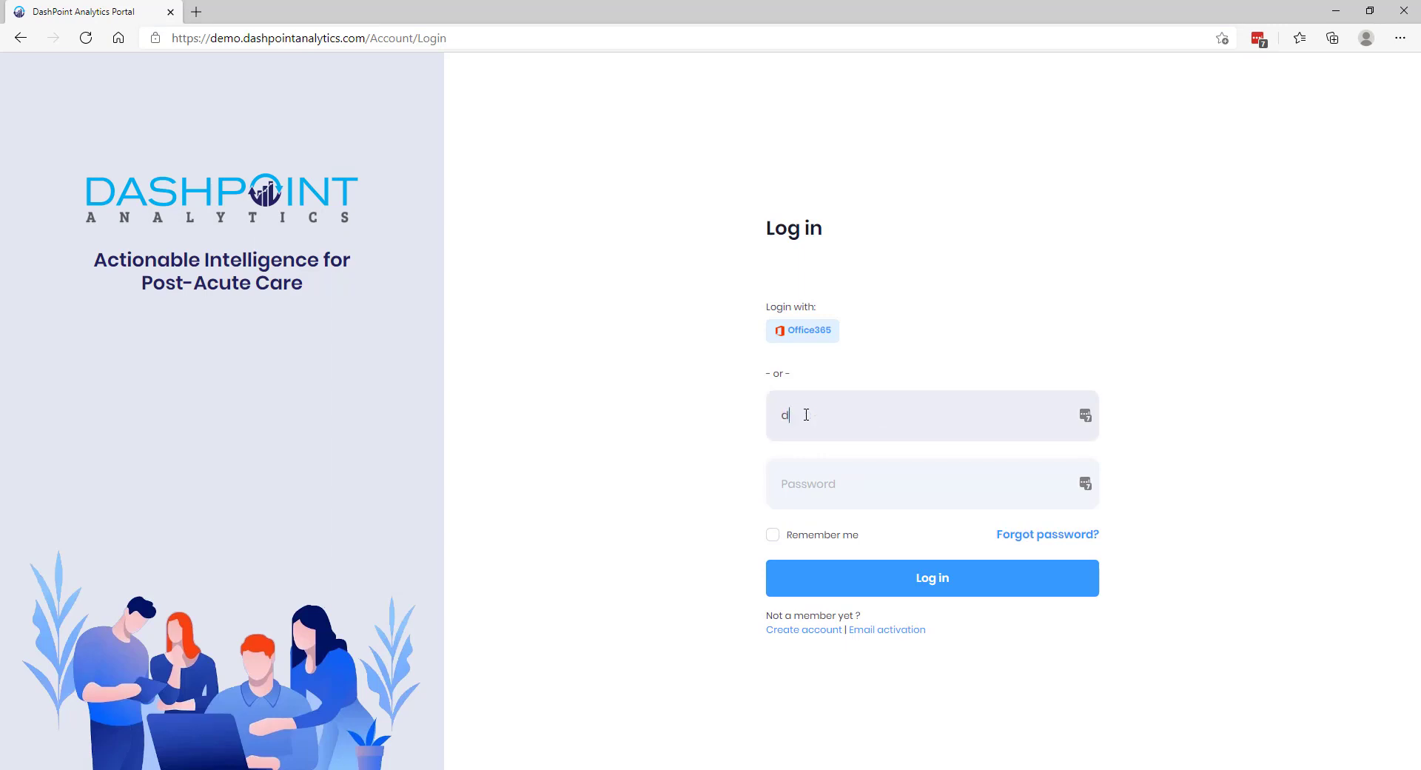
text(test)
key(Tab)
text(test123)
key(Return)
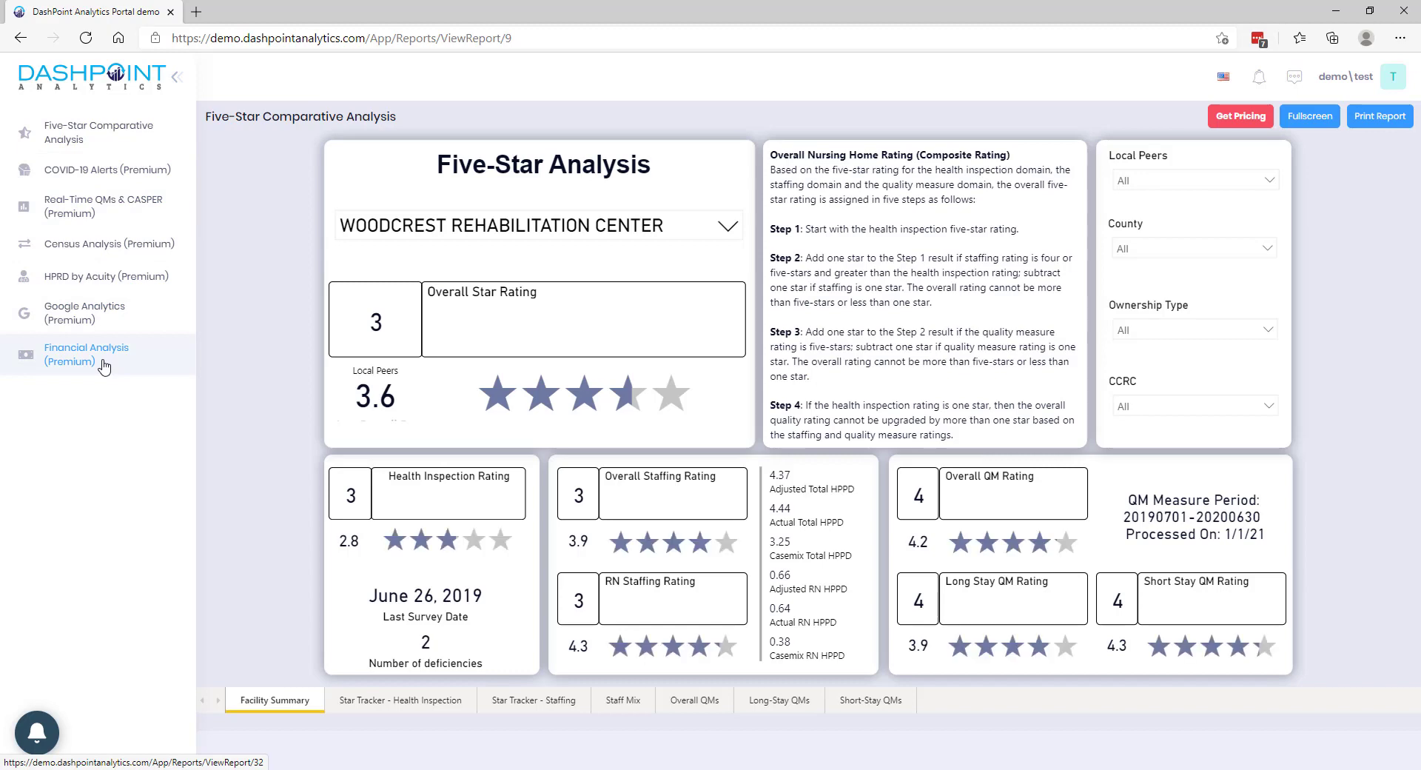
Open the Financial Analysis (Premium) report from the left sidebar.
click(103, 364)
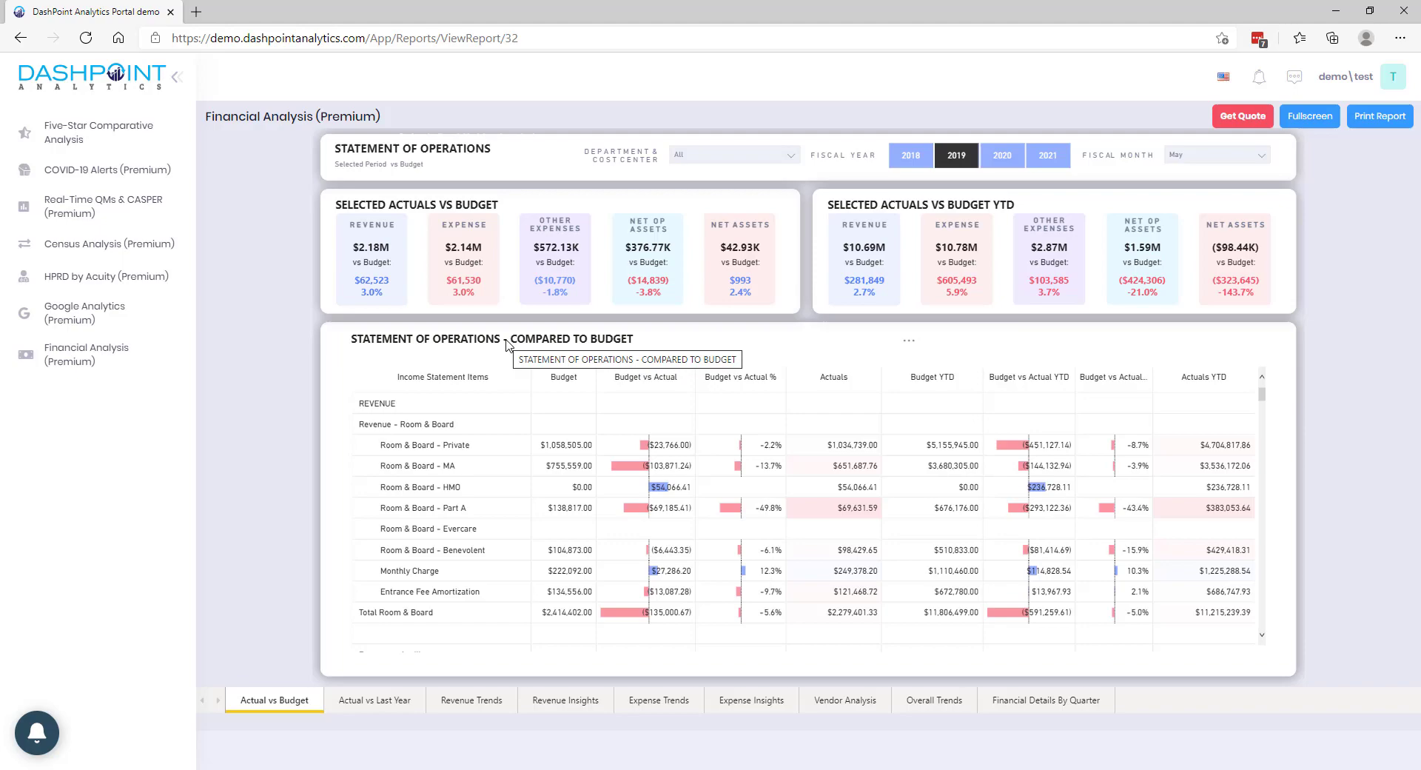
Show the statement of operations full screen and check the Department & Cost Center list without changing it.
click(1324, 129)
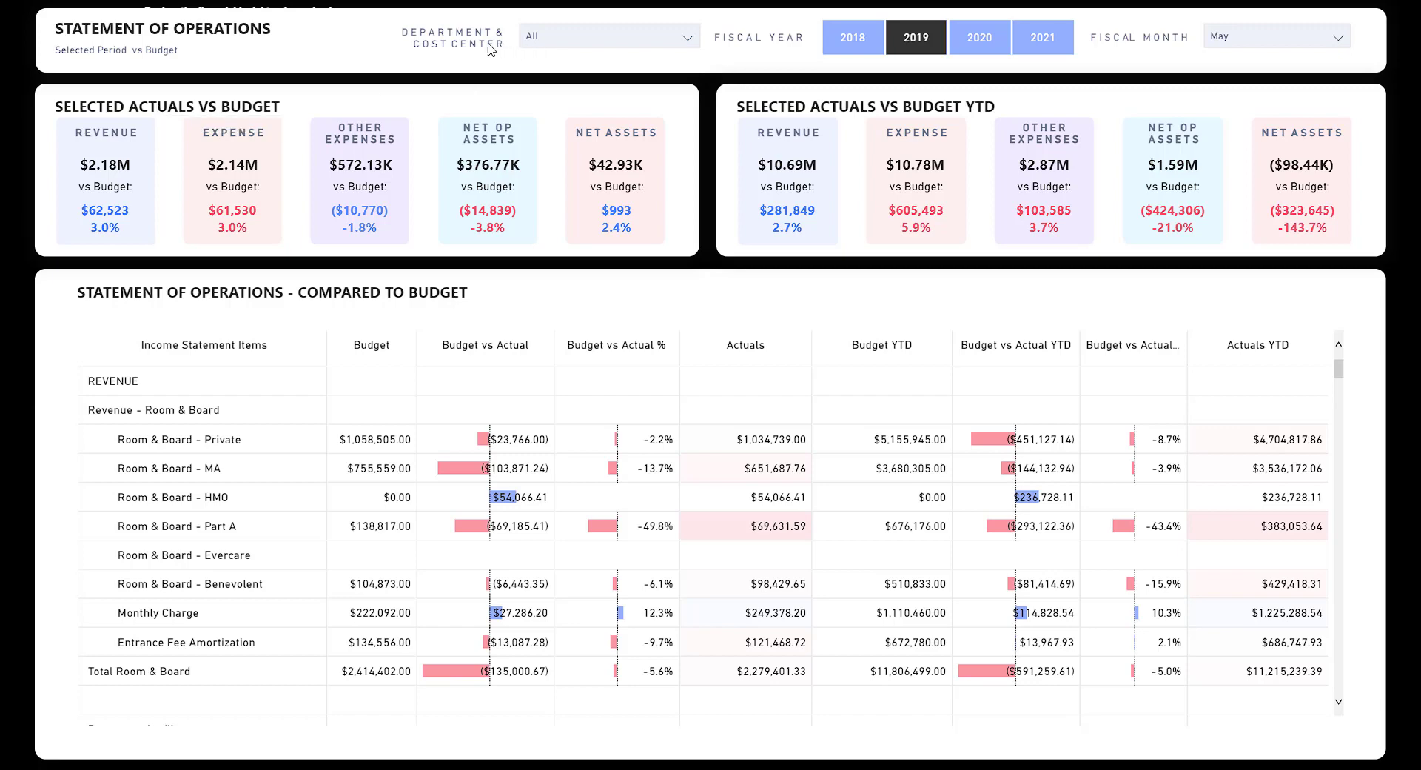
click(565, 41)
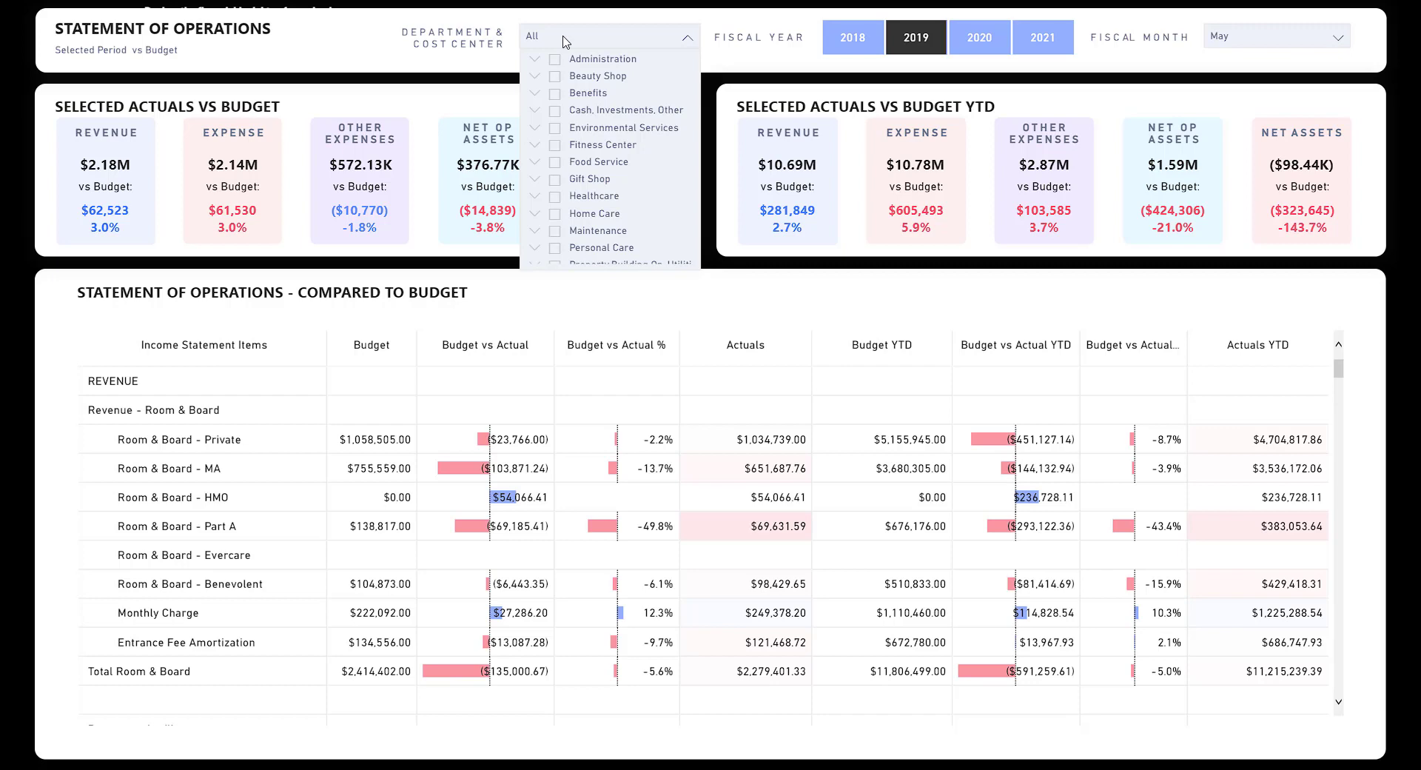
click(565, 41)
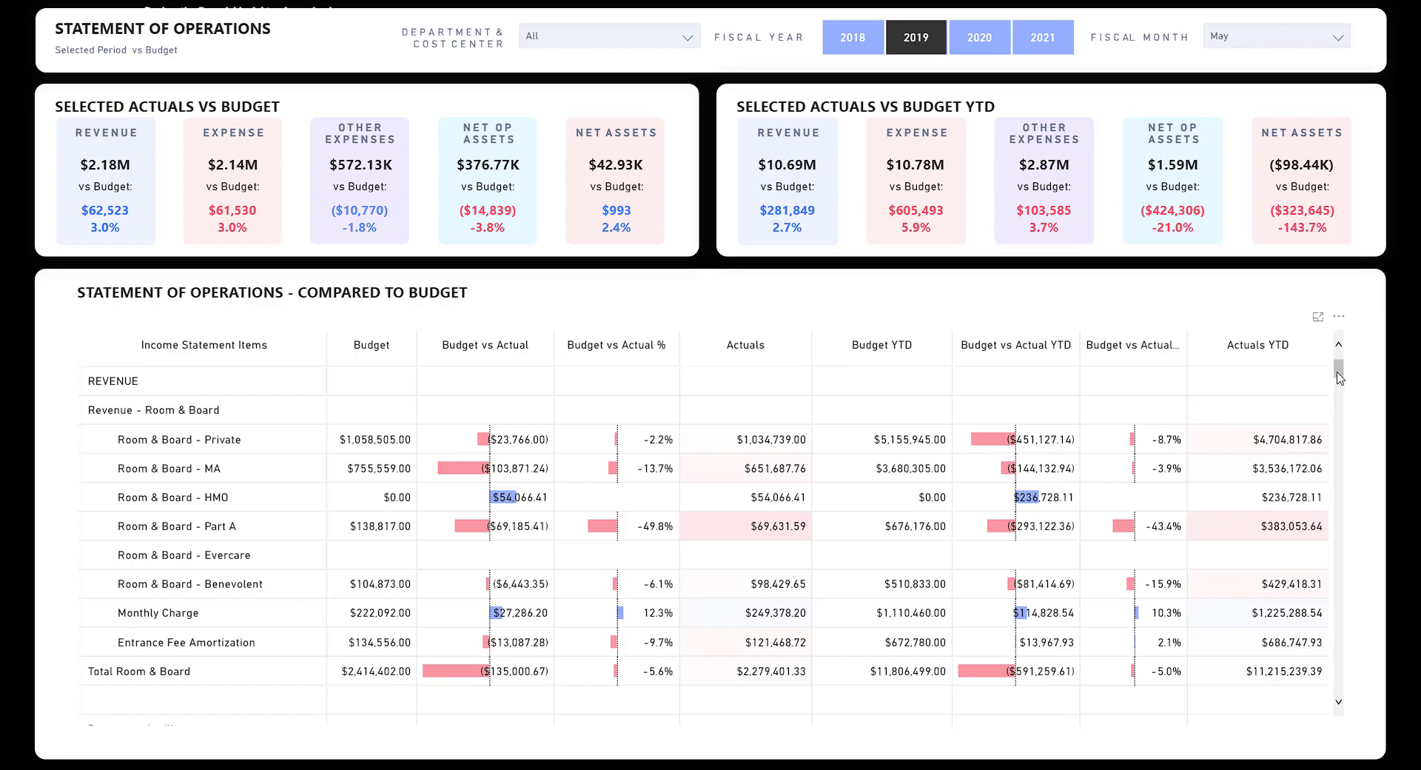
mouse_move(1341, 378)
mouse_down()
mouse_move(1340, 407)
mouse_move(1340, 367)
mouse_up()
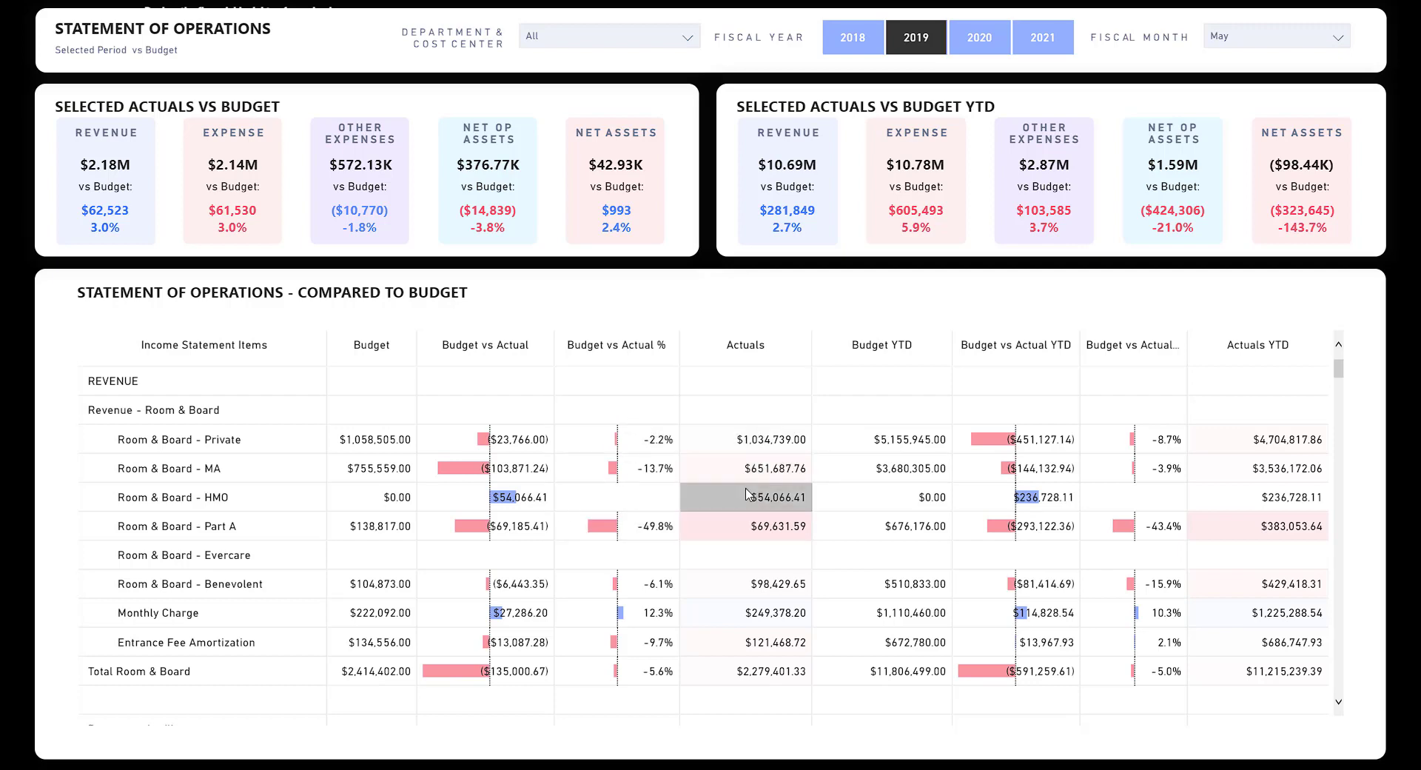
scroll(749, 495, down, 10)
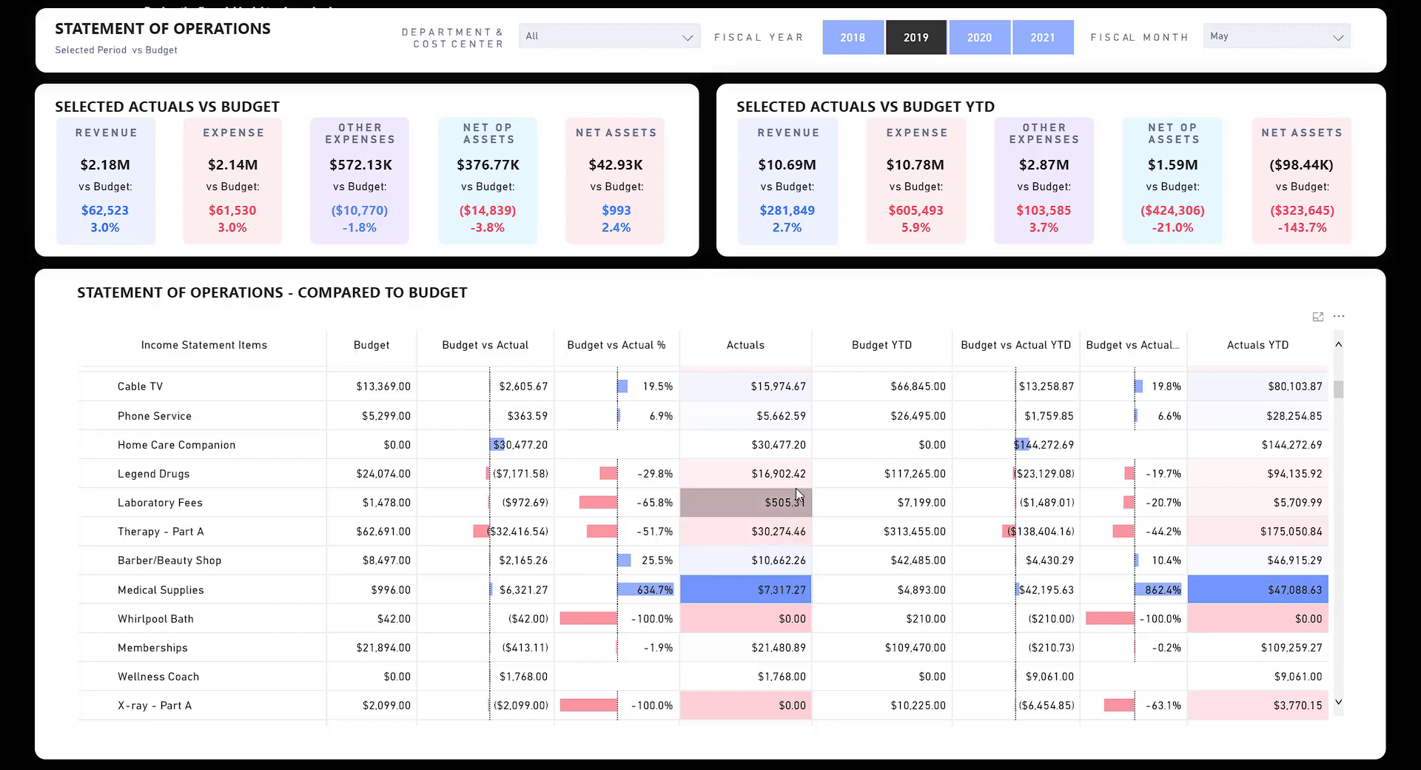
scroll(681, 596, up, 3)
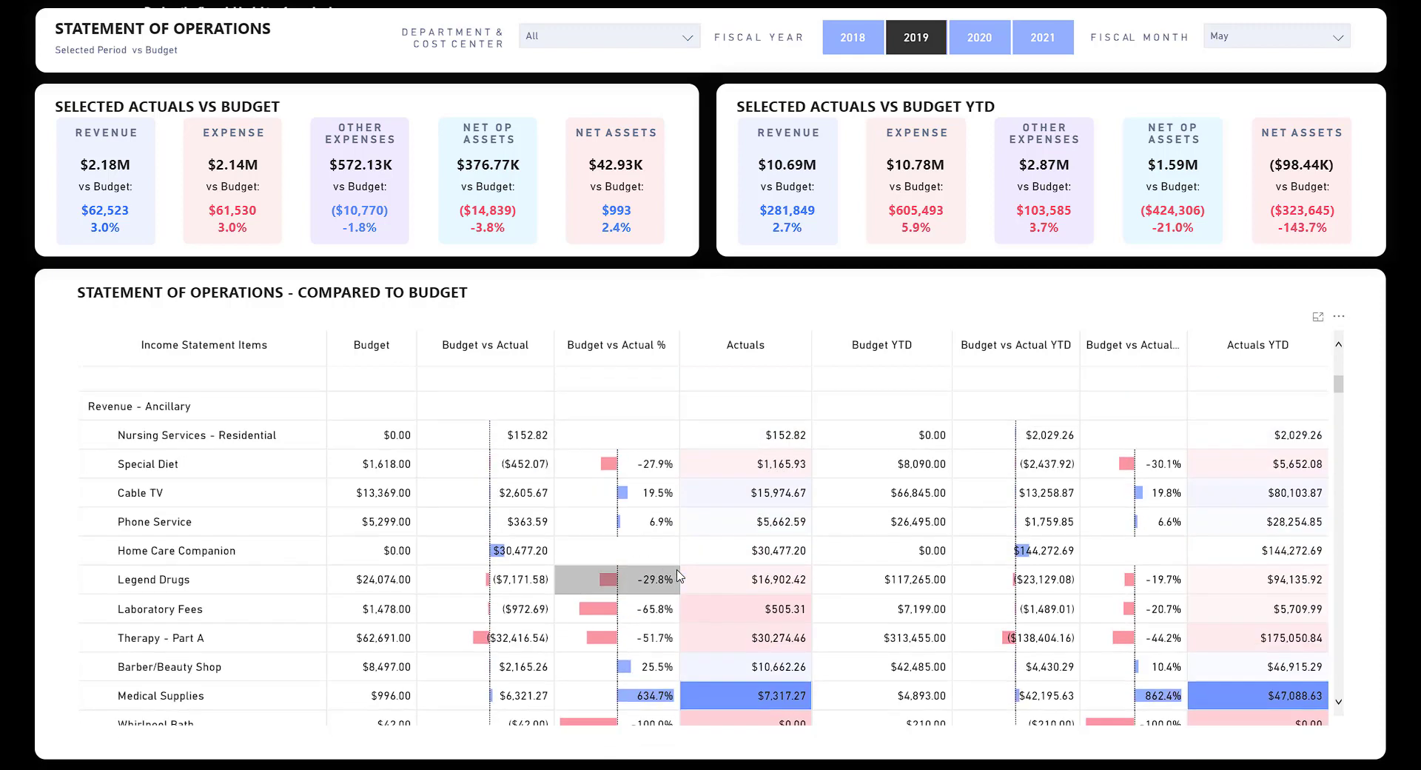
scroll(677, 606, down, 3)
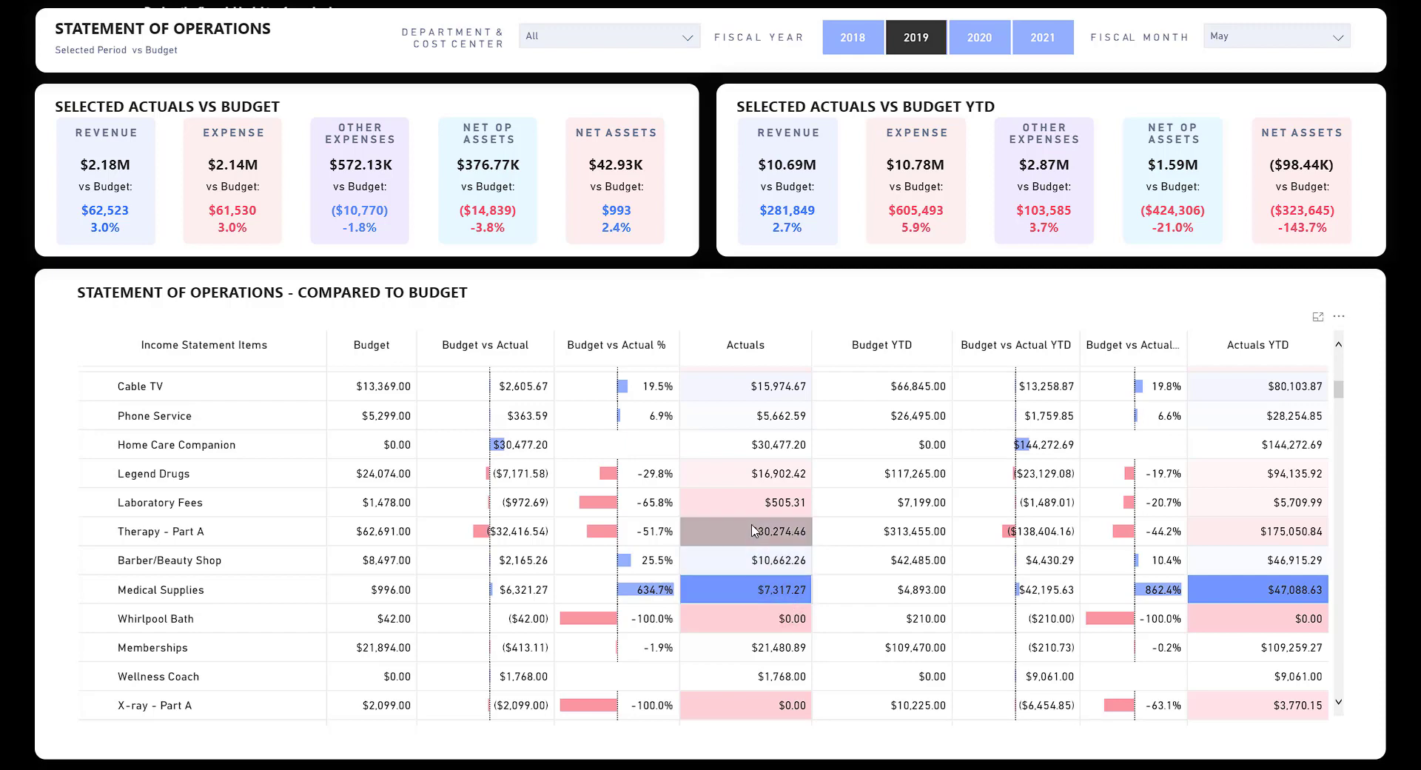
scroll(743, 530, down, 5)
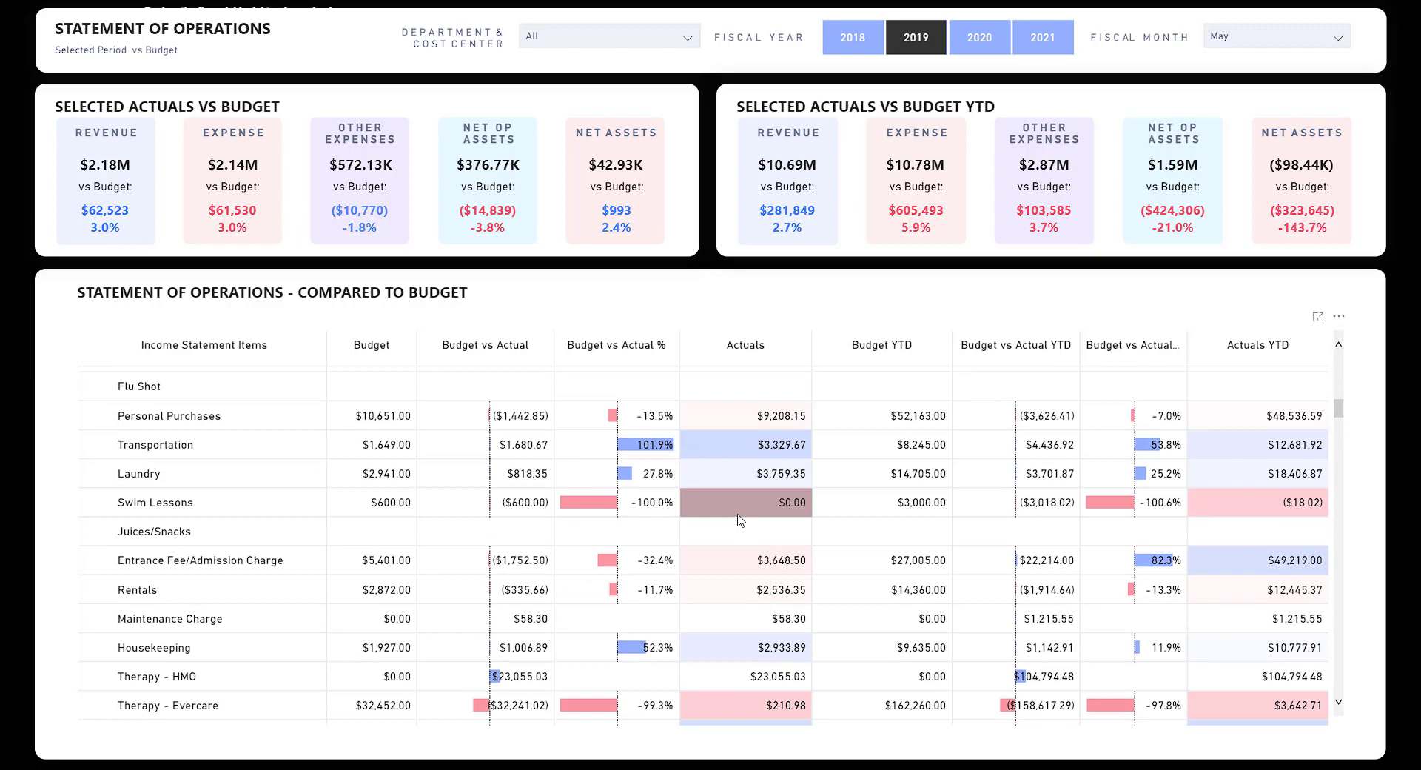
scroll(743, 474, down, 5)
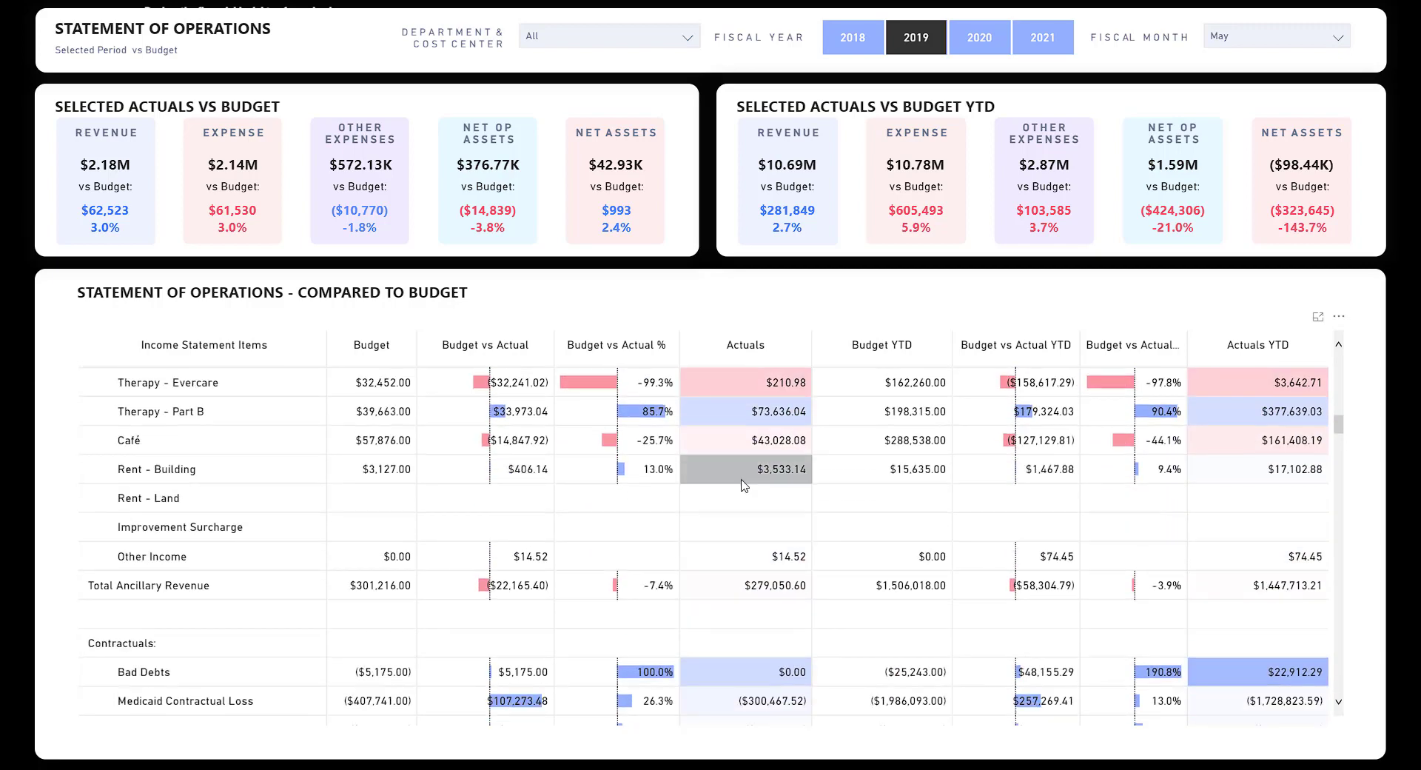
scroll(743, 467, up, 1)
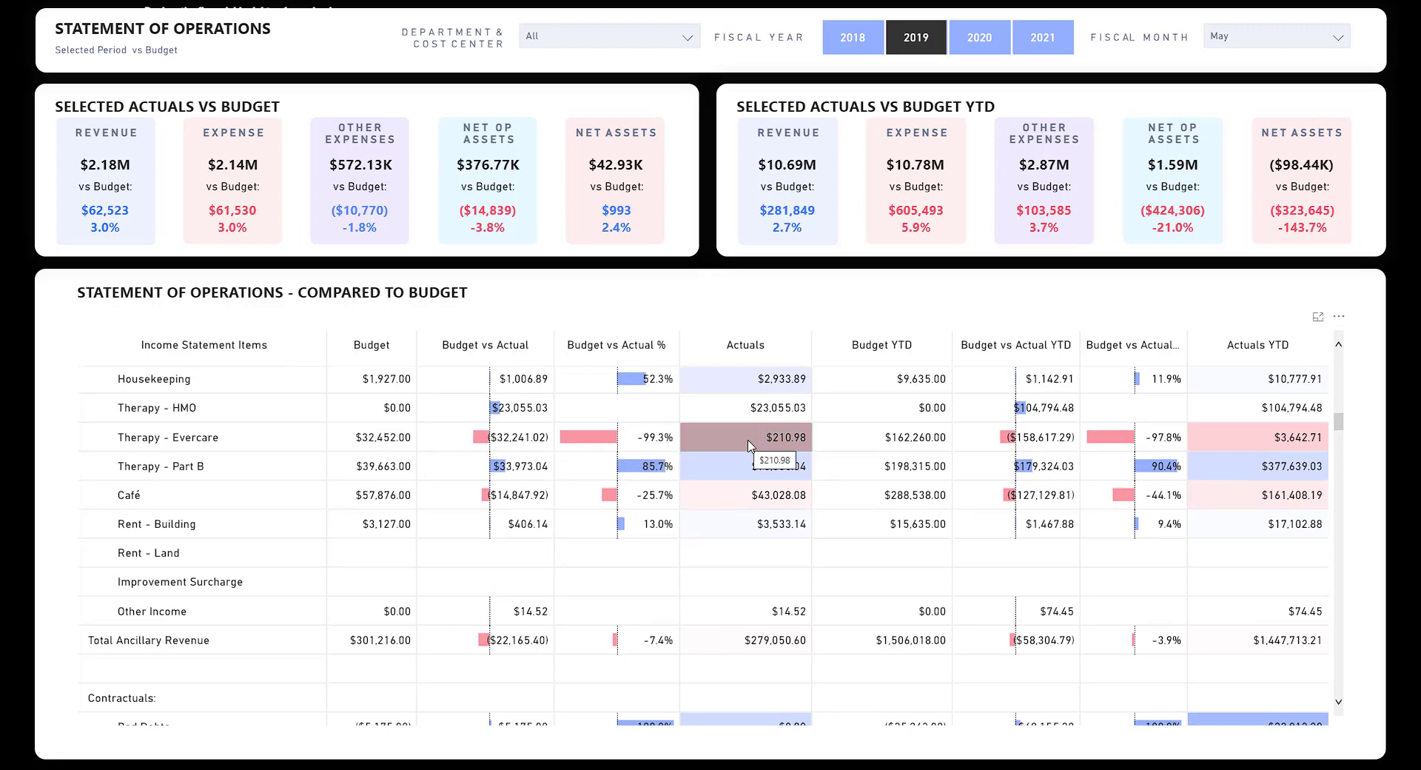
scroll(753, 449, down, 4)
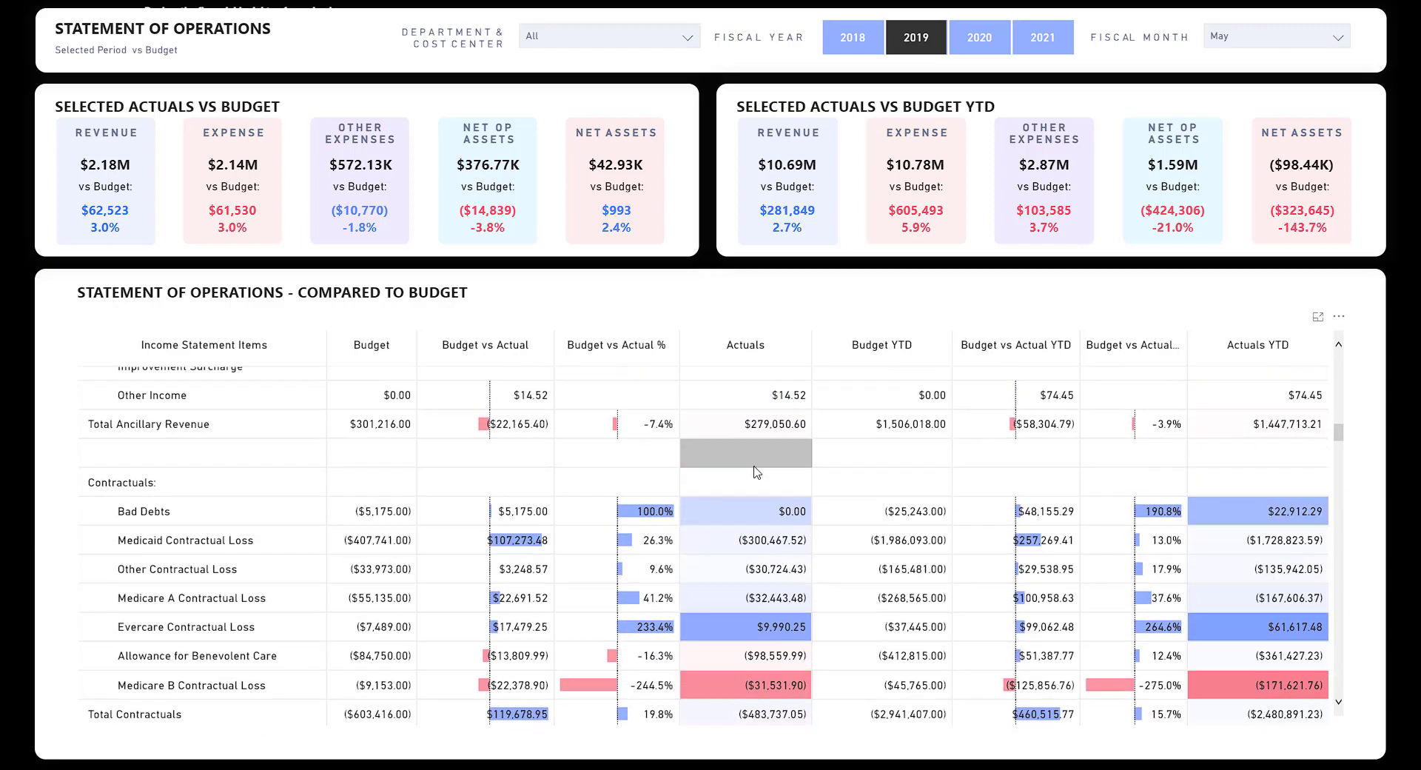
scroll(757, 472, up, 15)
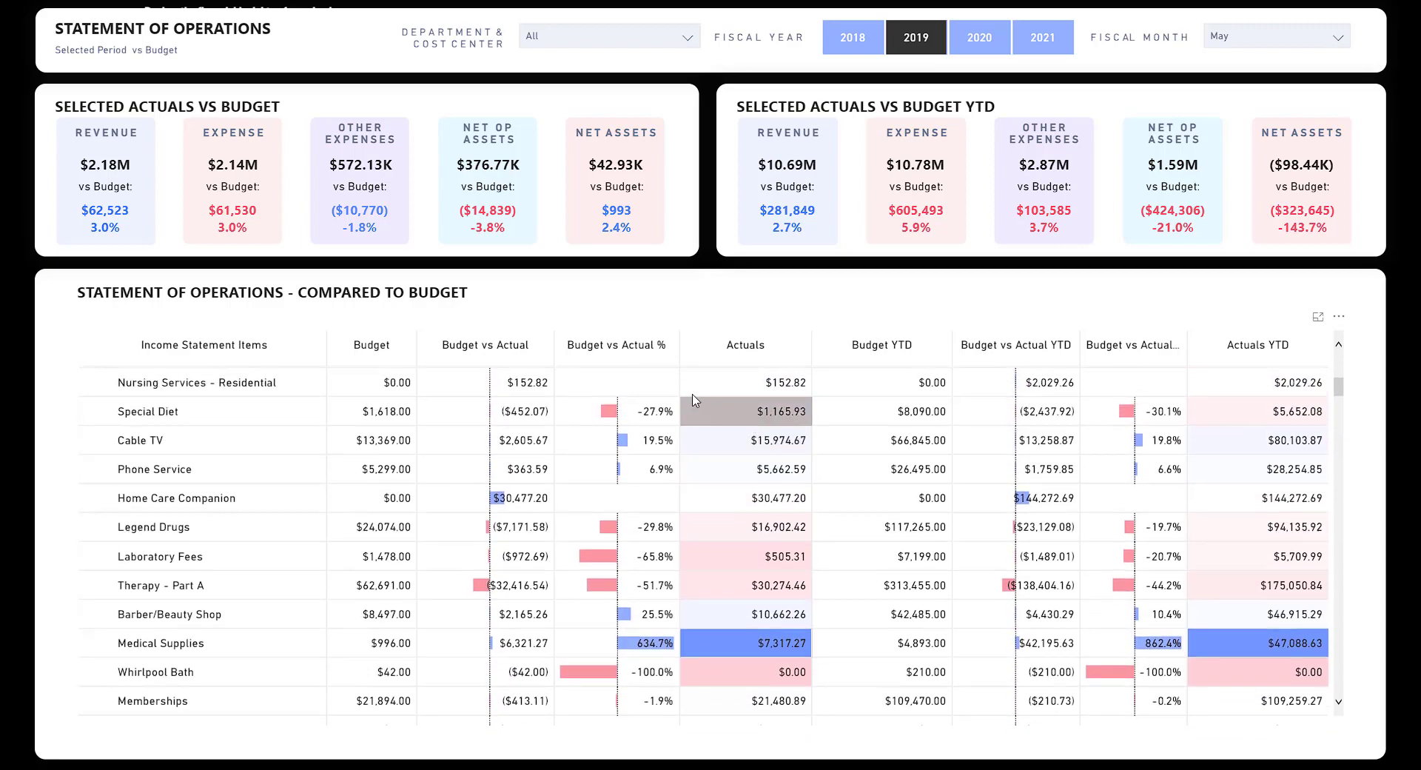
scroll(694, 400, up, 5)
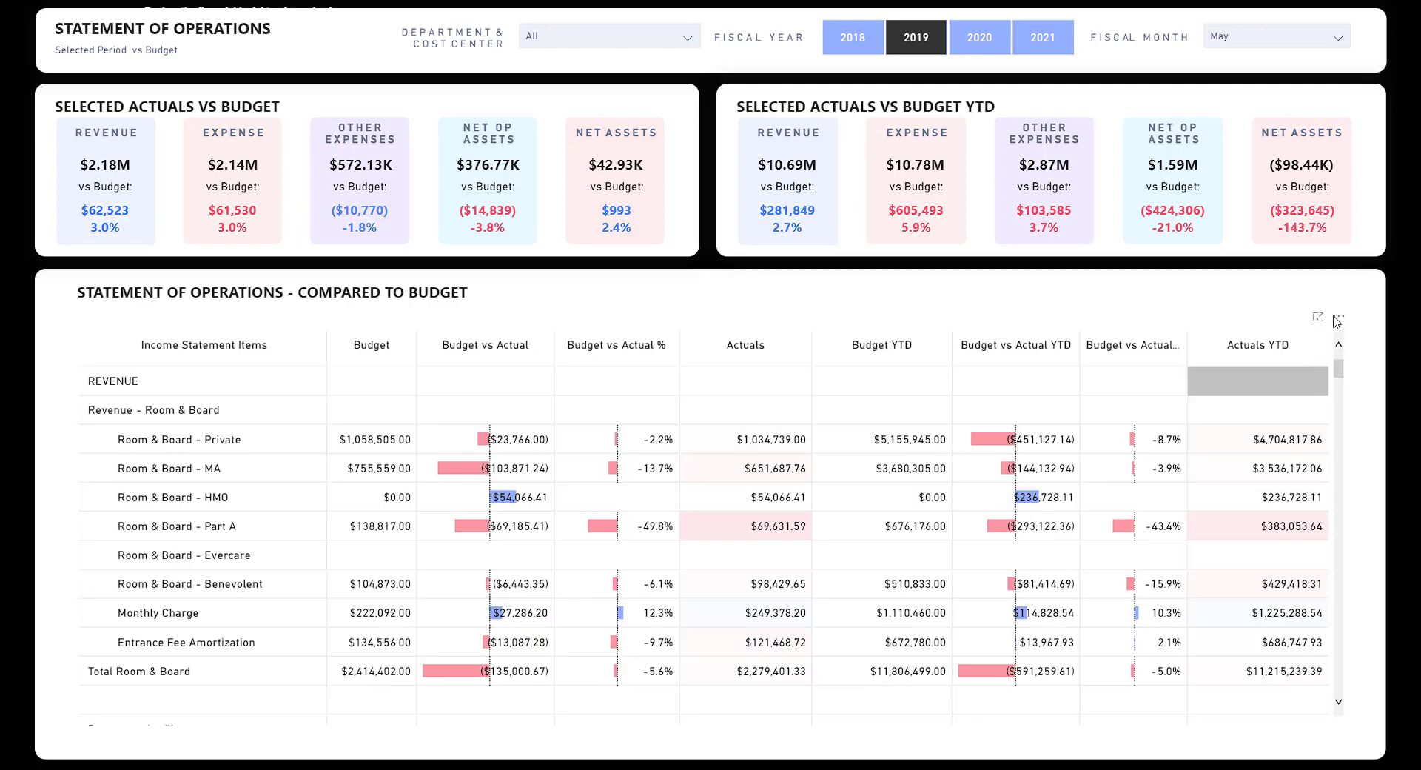
Expand the statement of operations table into focus mode and scroll through its rows.
click(1338, 317)
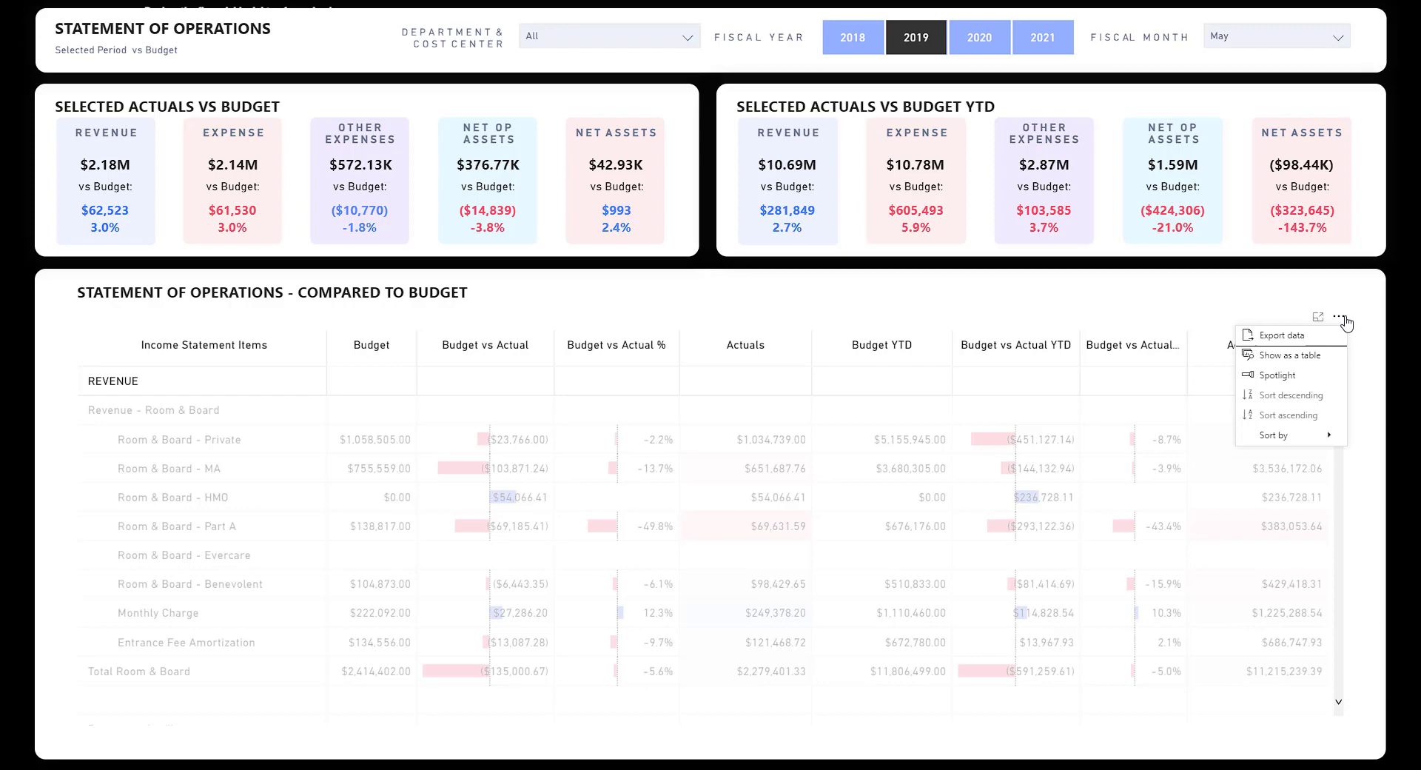
click(1079, 396)
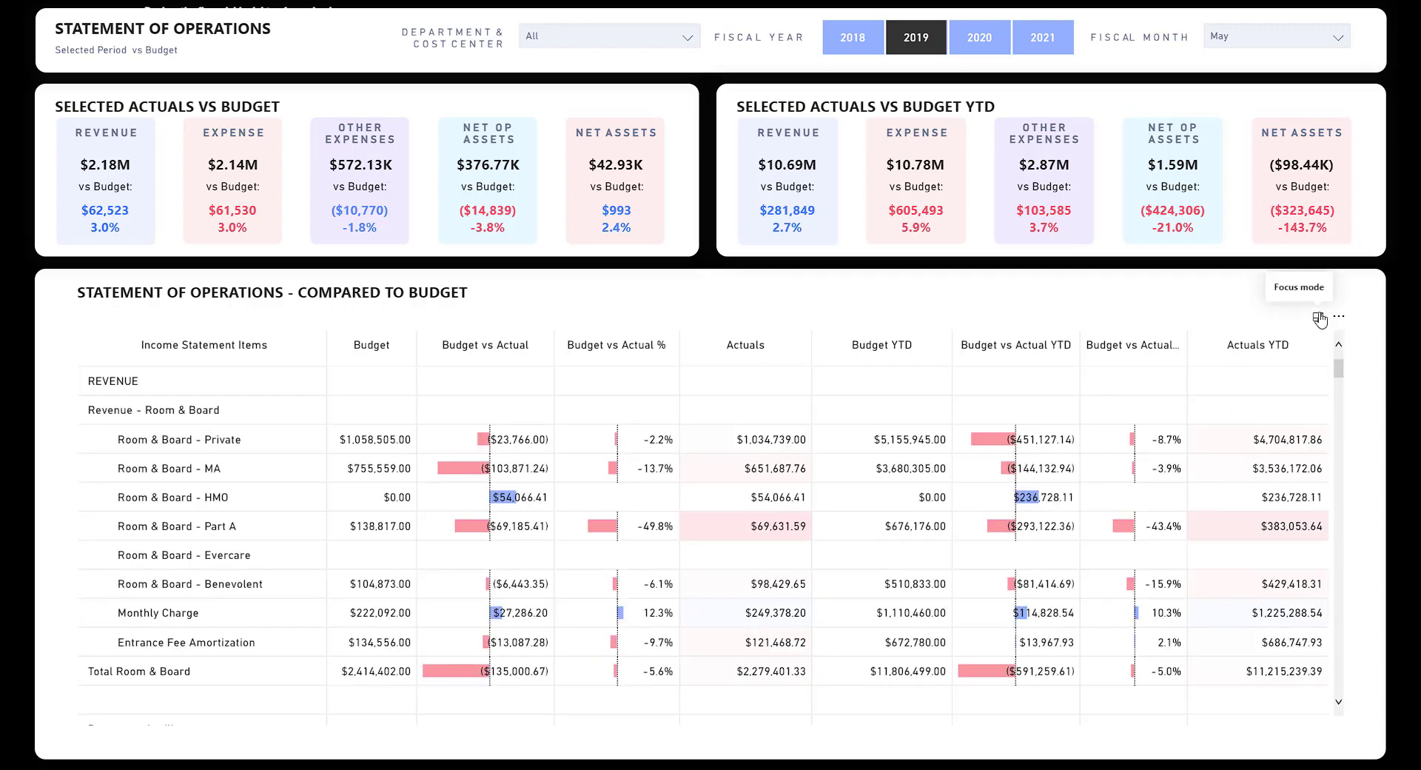
click(1319, 319)
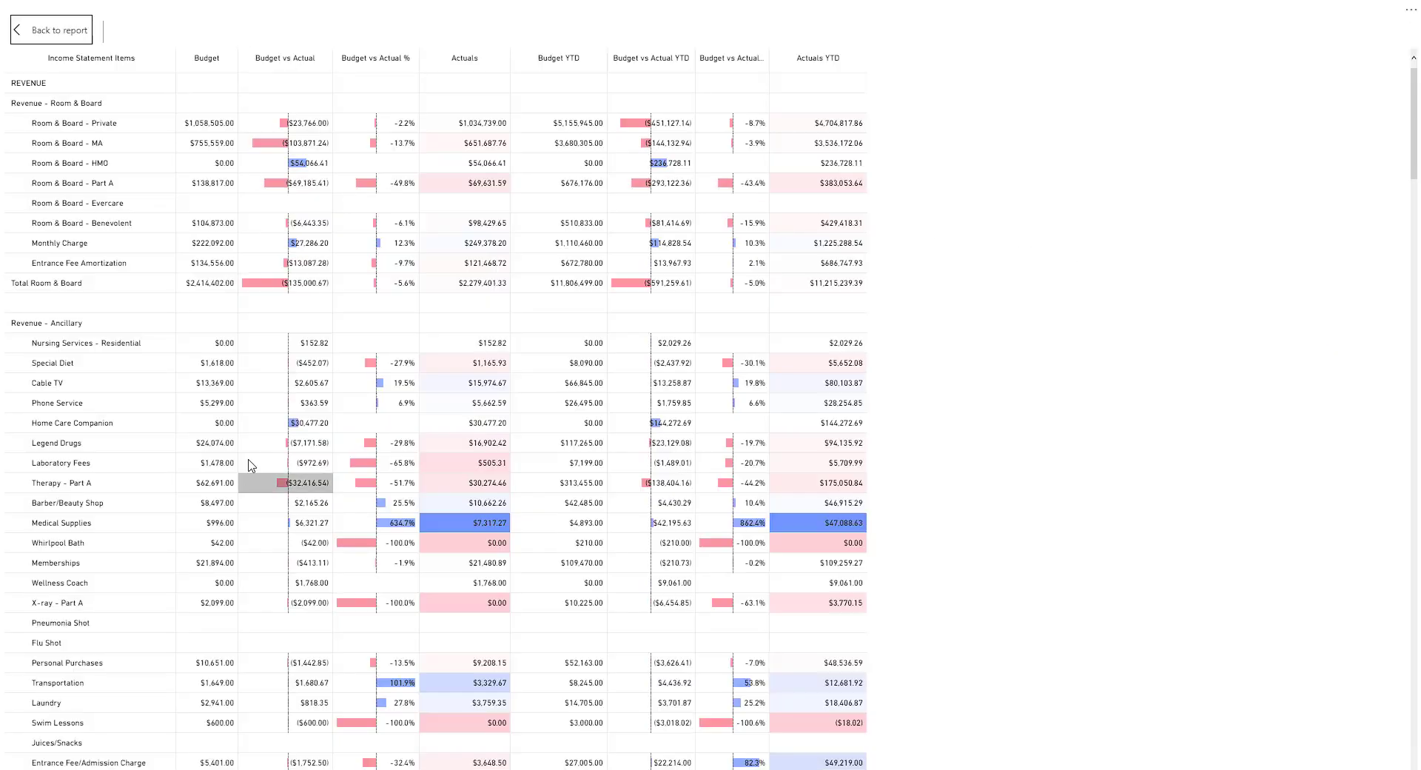
scroll(295, 365, down, 4)
scroll(294, 365, down, 20)
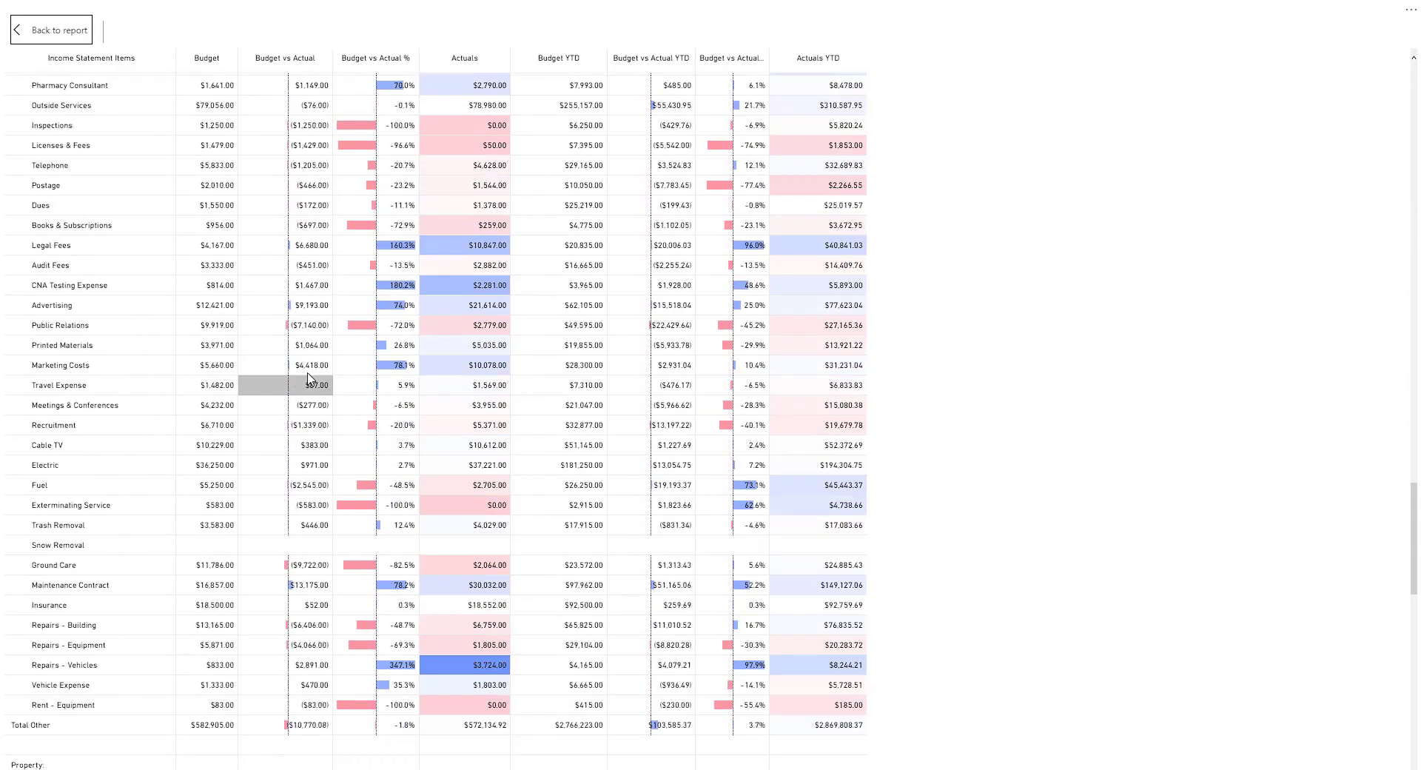
scroll(320, 352, up, 10)
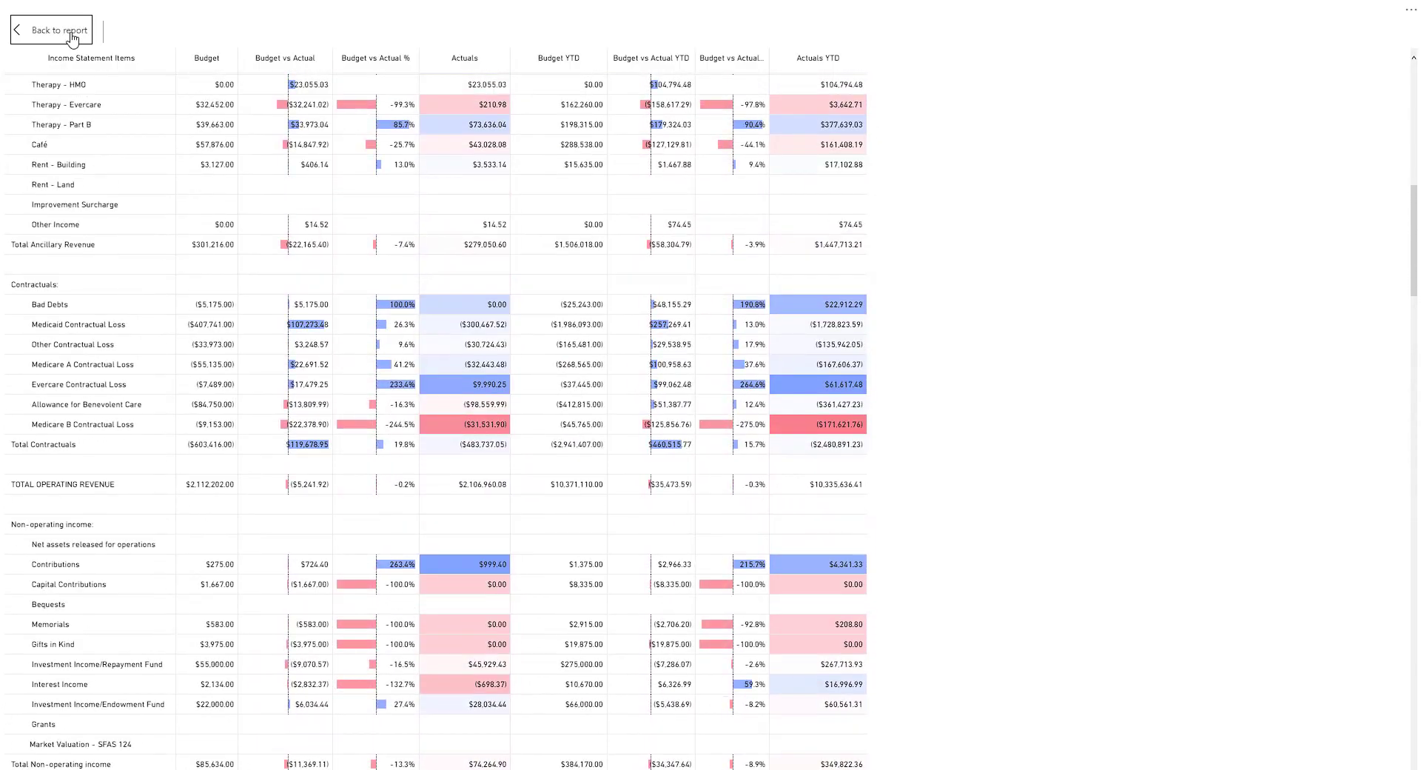
Return to the report, switch to the last-year comparison, and set the fiscal year to 2020.
click(45, 29)
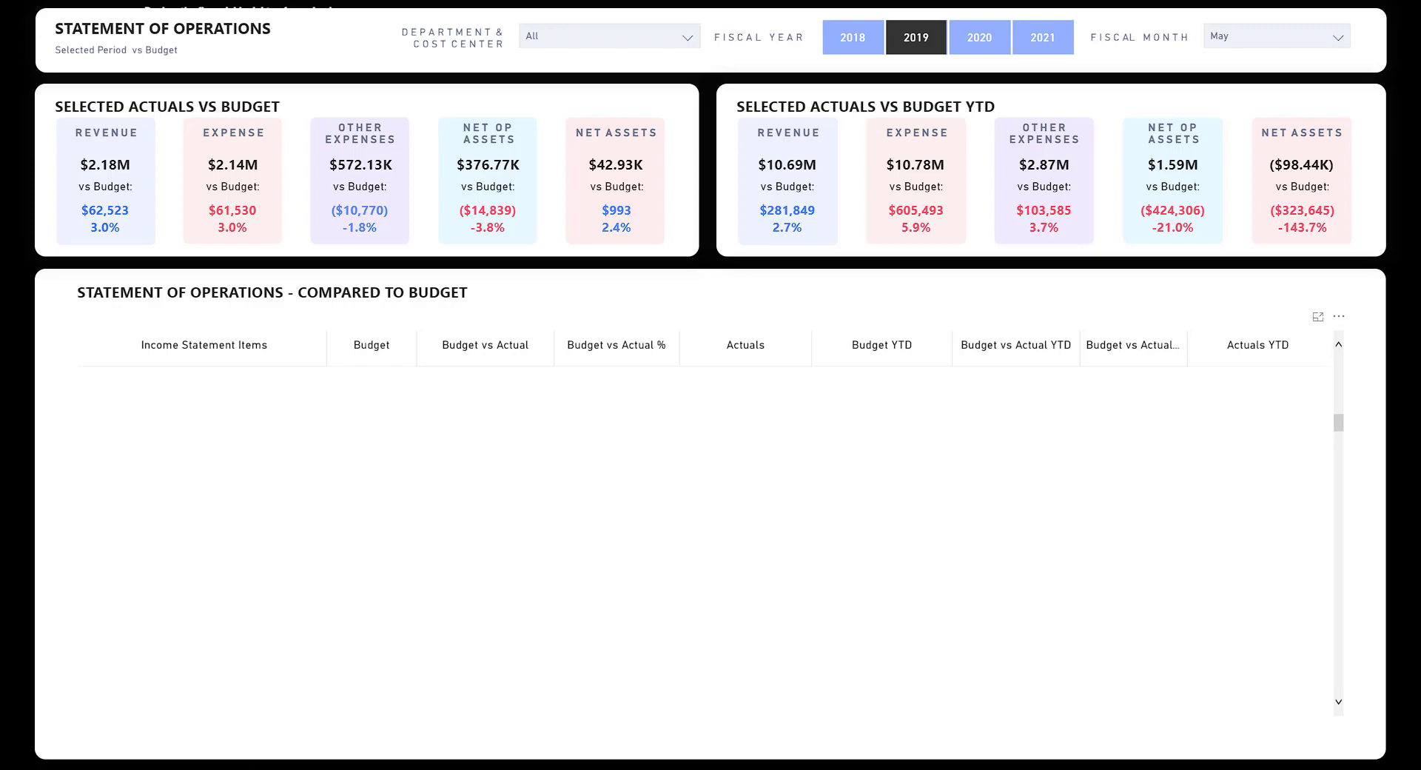
key(ctrl+Page_Down)
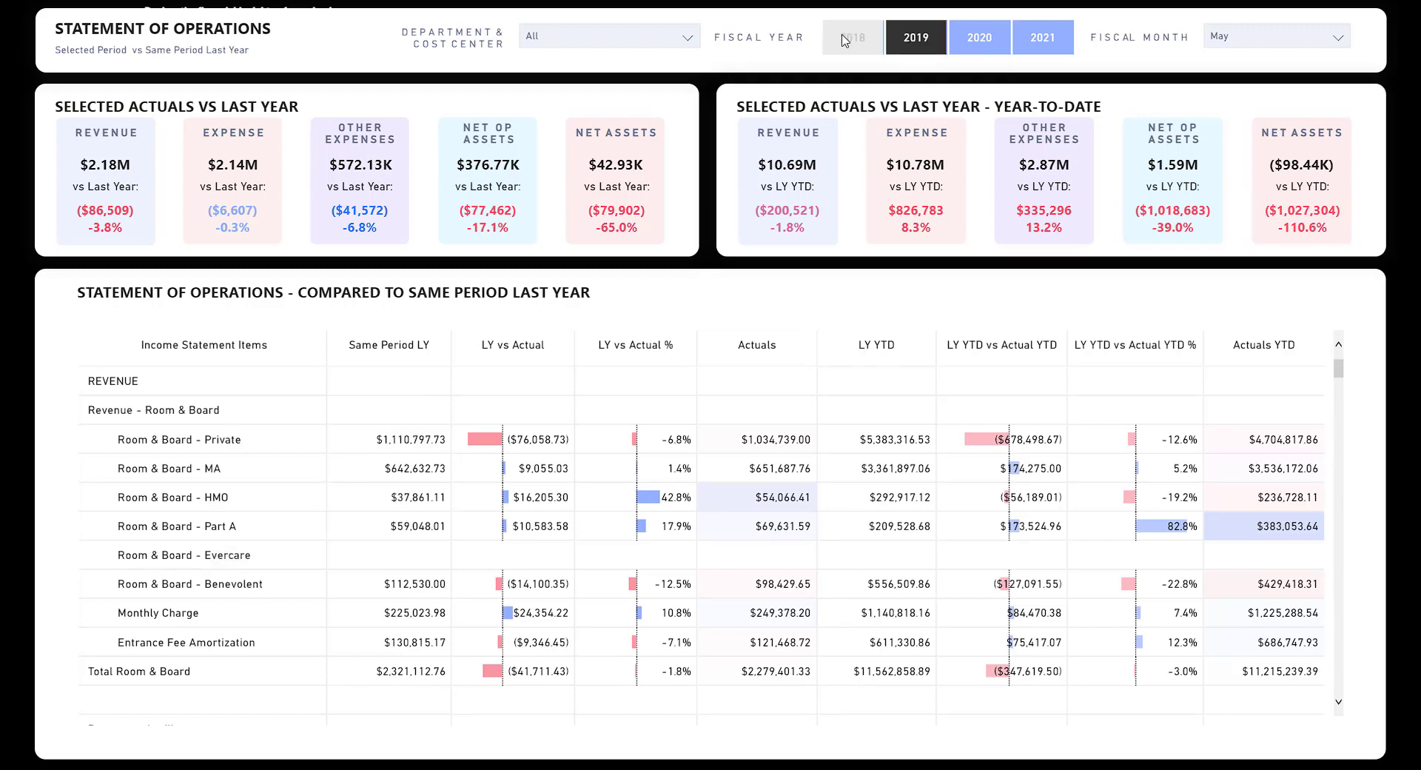
click(982, 39)
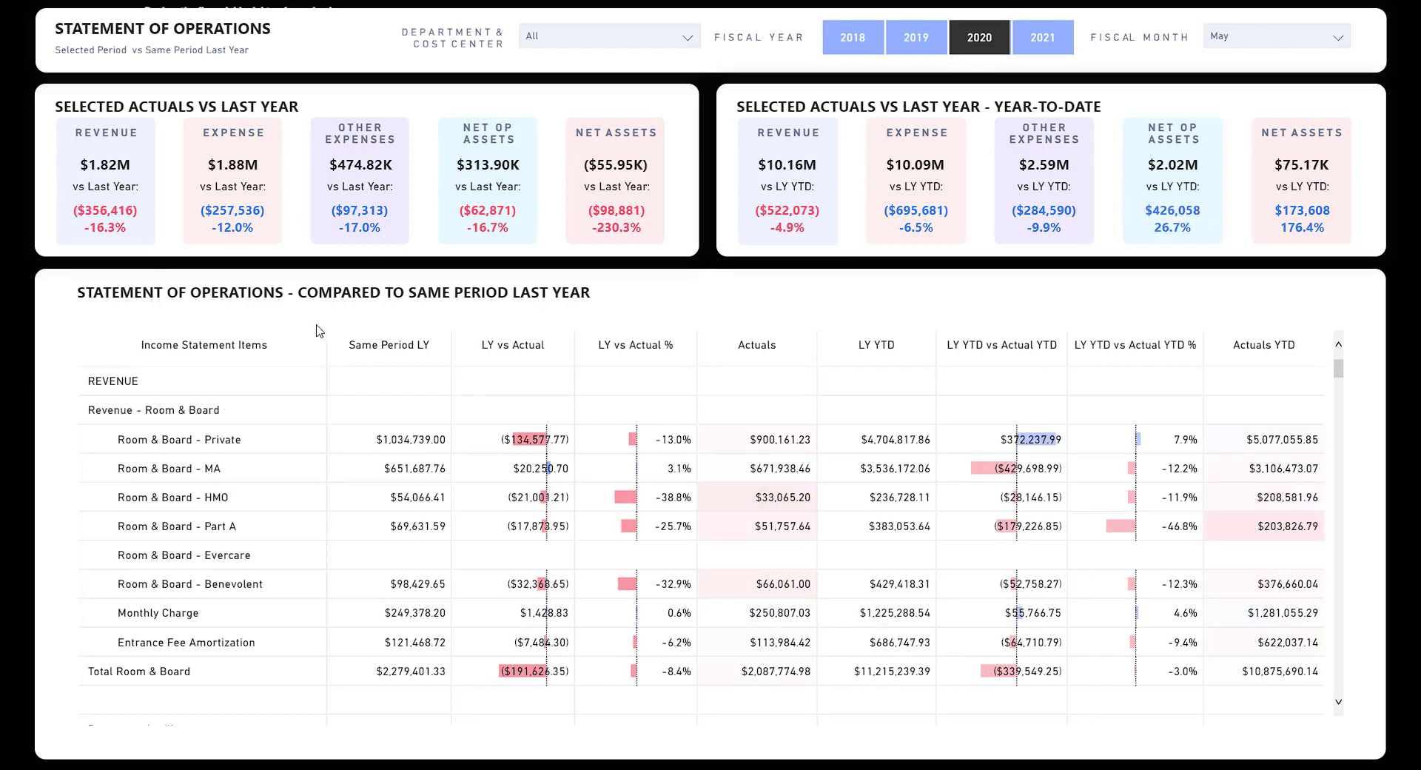
Filter the comparison to the Healthcare department and scroll through its line items.
click(661, 40)
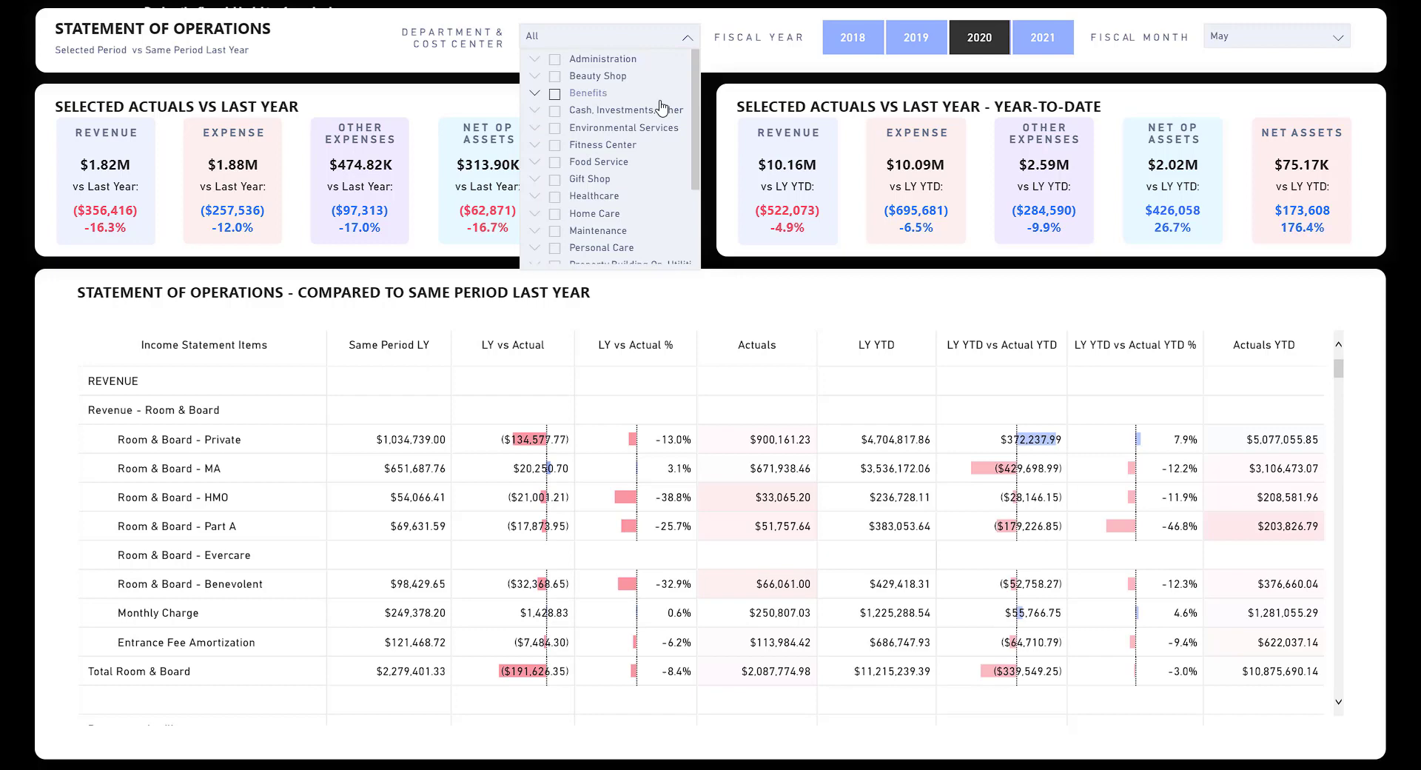
scroll(581, 164, down, 1)
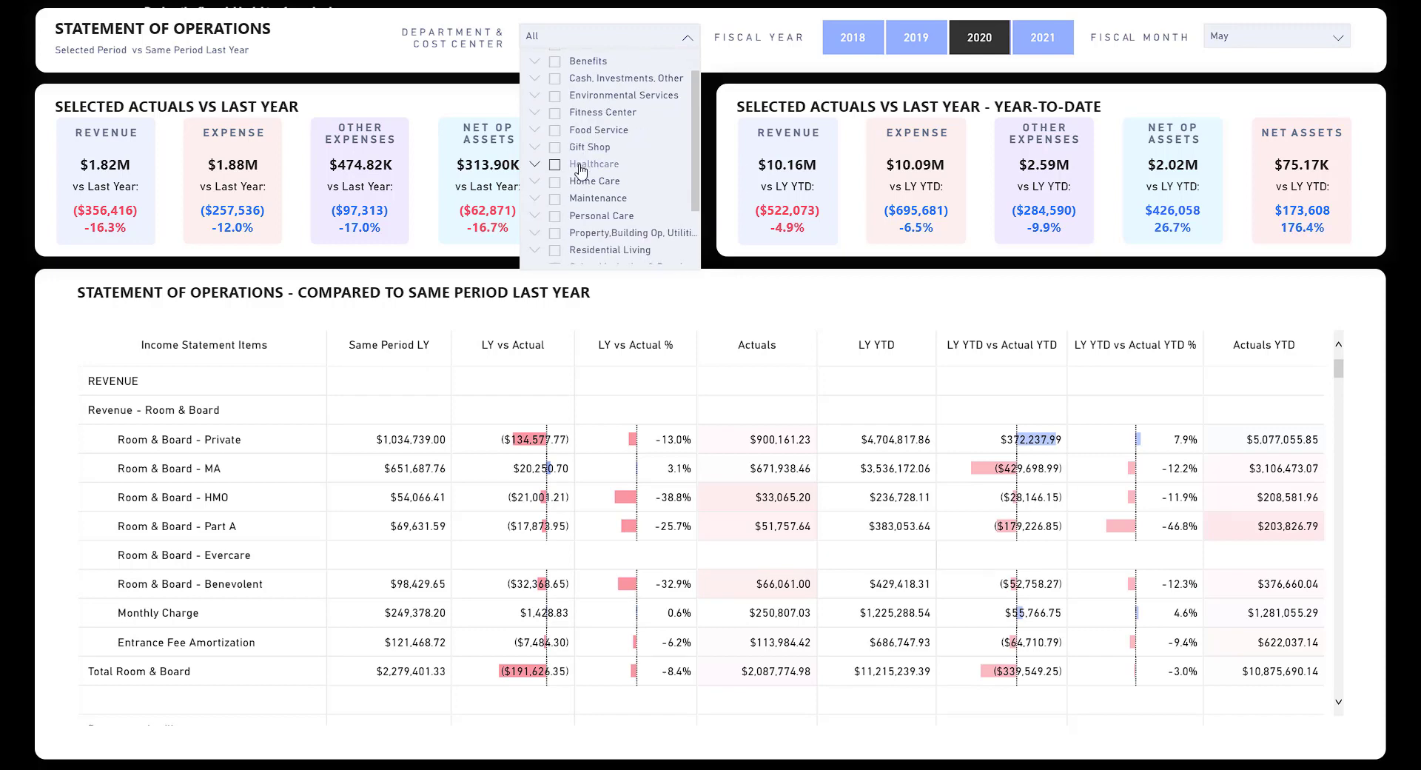
click(581, 166)
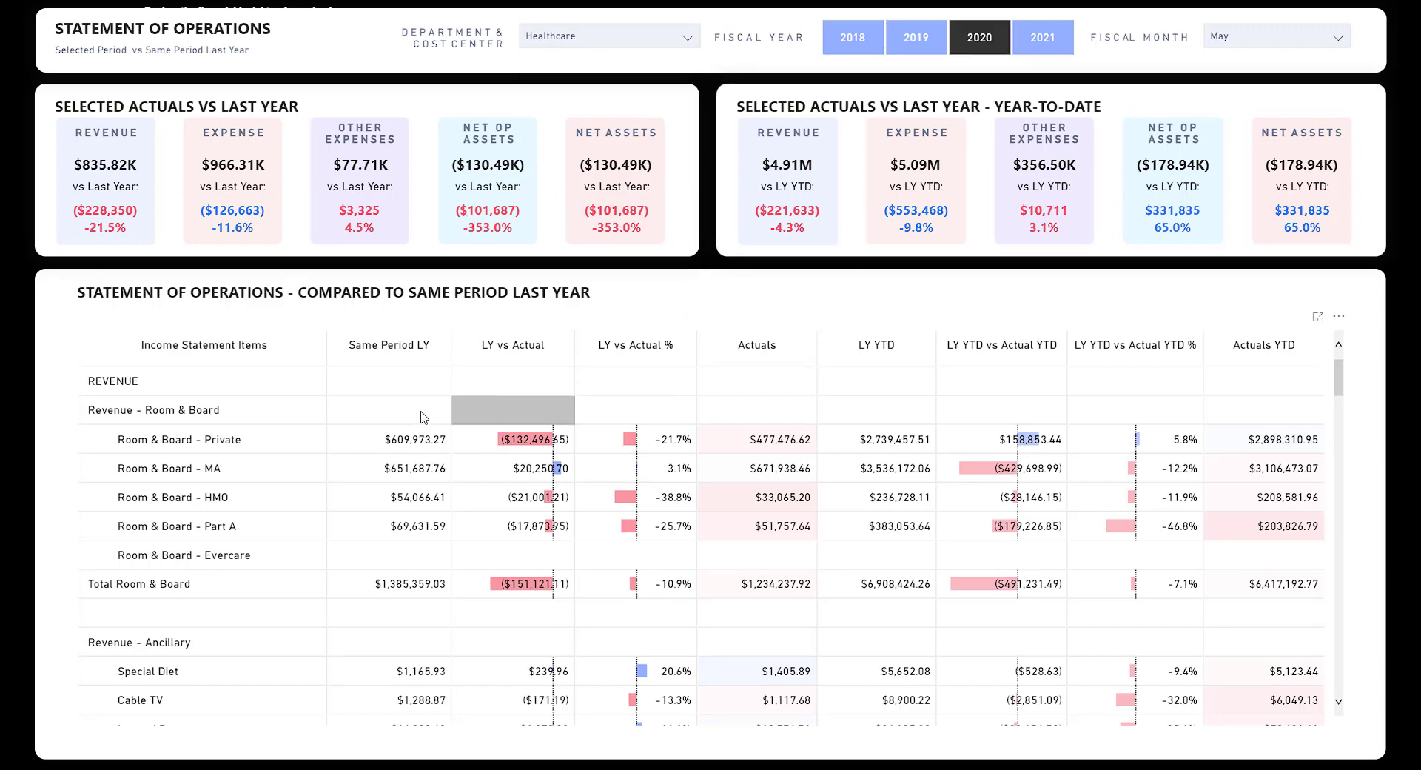
scroll(376, 437, down, 3)
scroll(375, 440, down, 2)
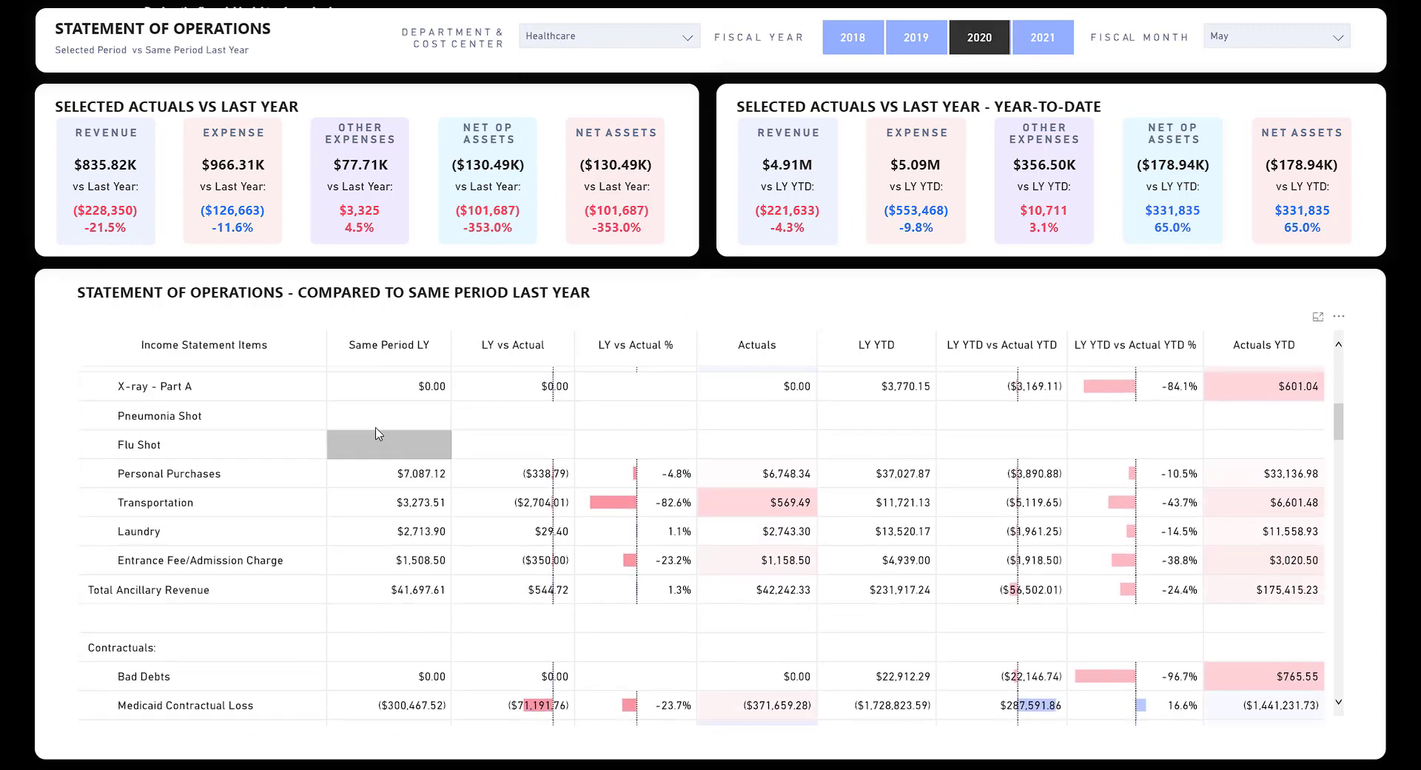
scroll(451, 489, down, 3)
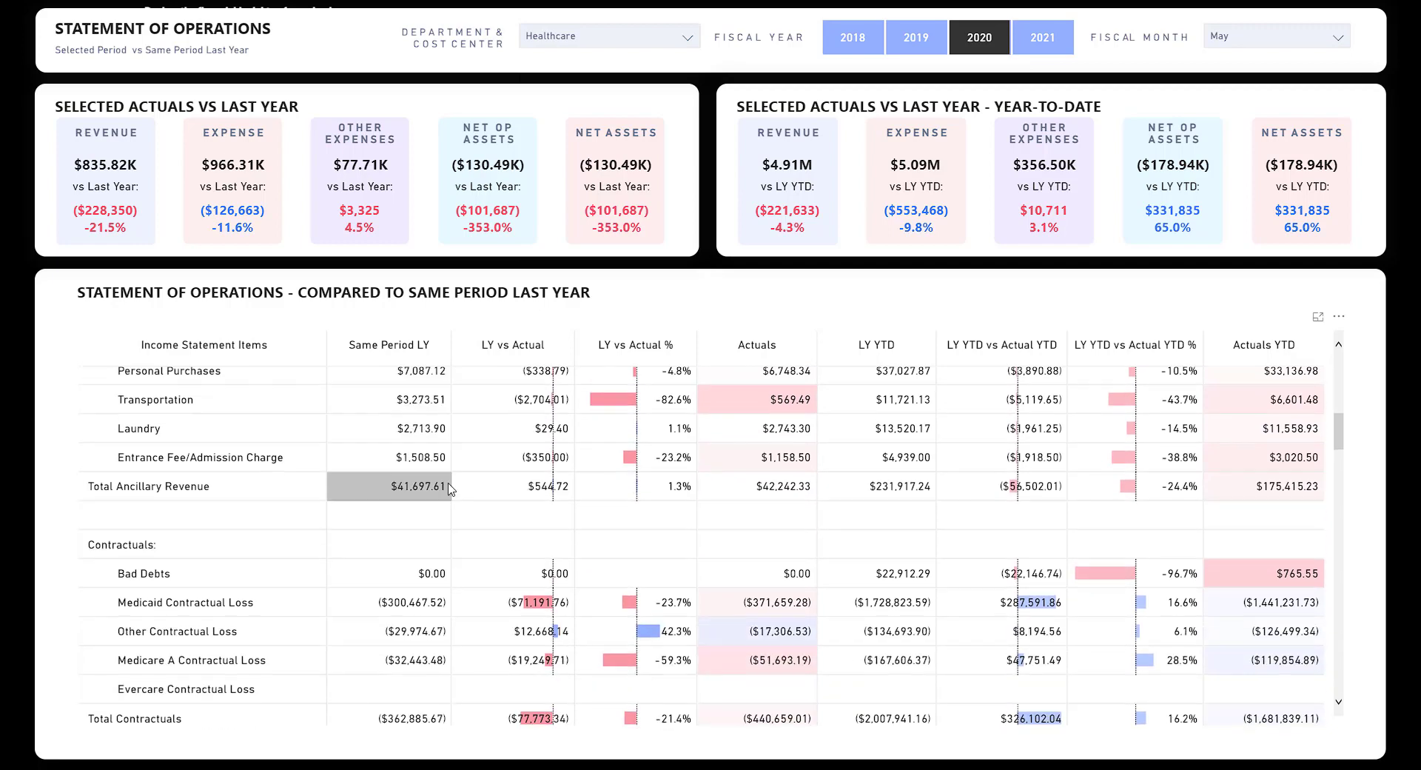
Swap the Healthcare filter for Maintenance and review its line items.
click(567, 41)
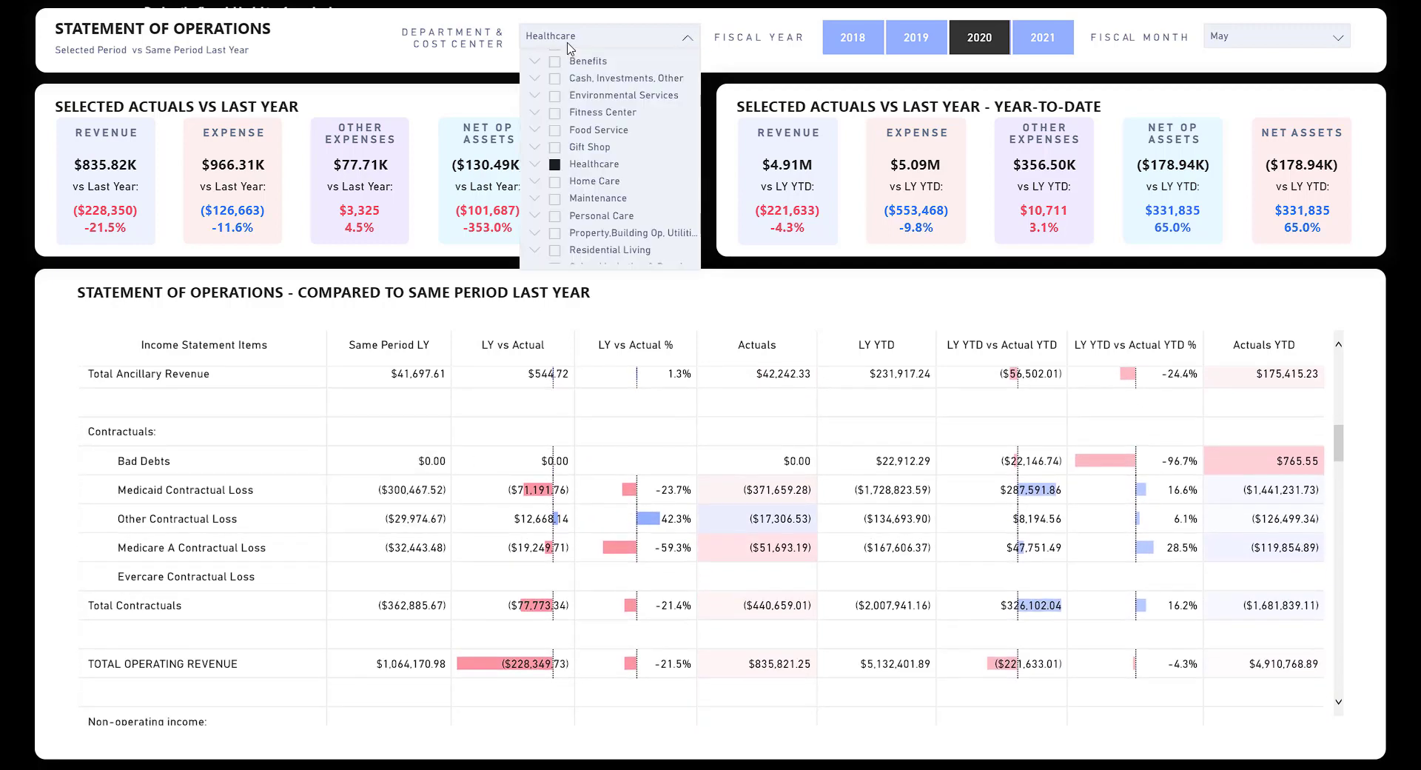
click(555, 164)
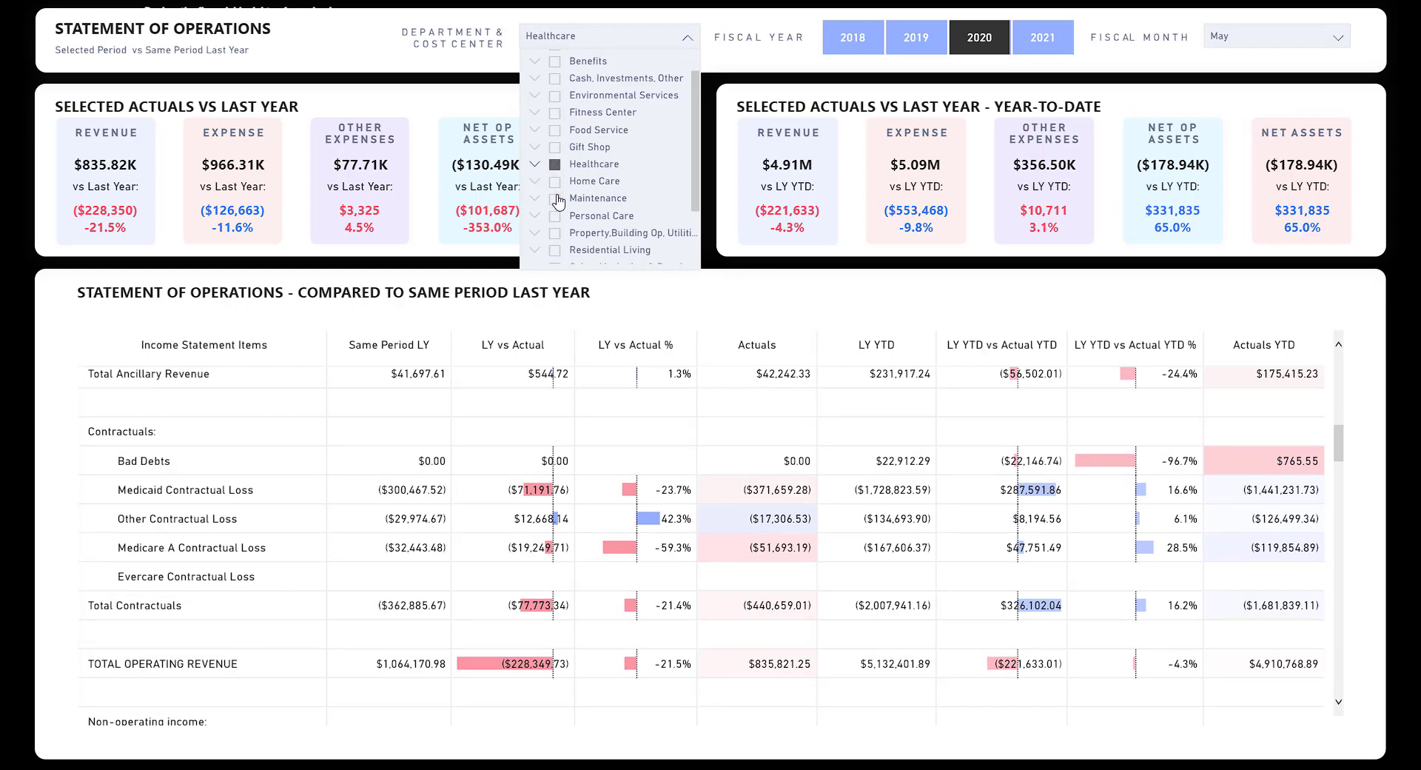
click(555, 198)
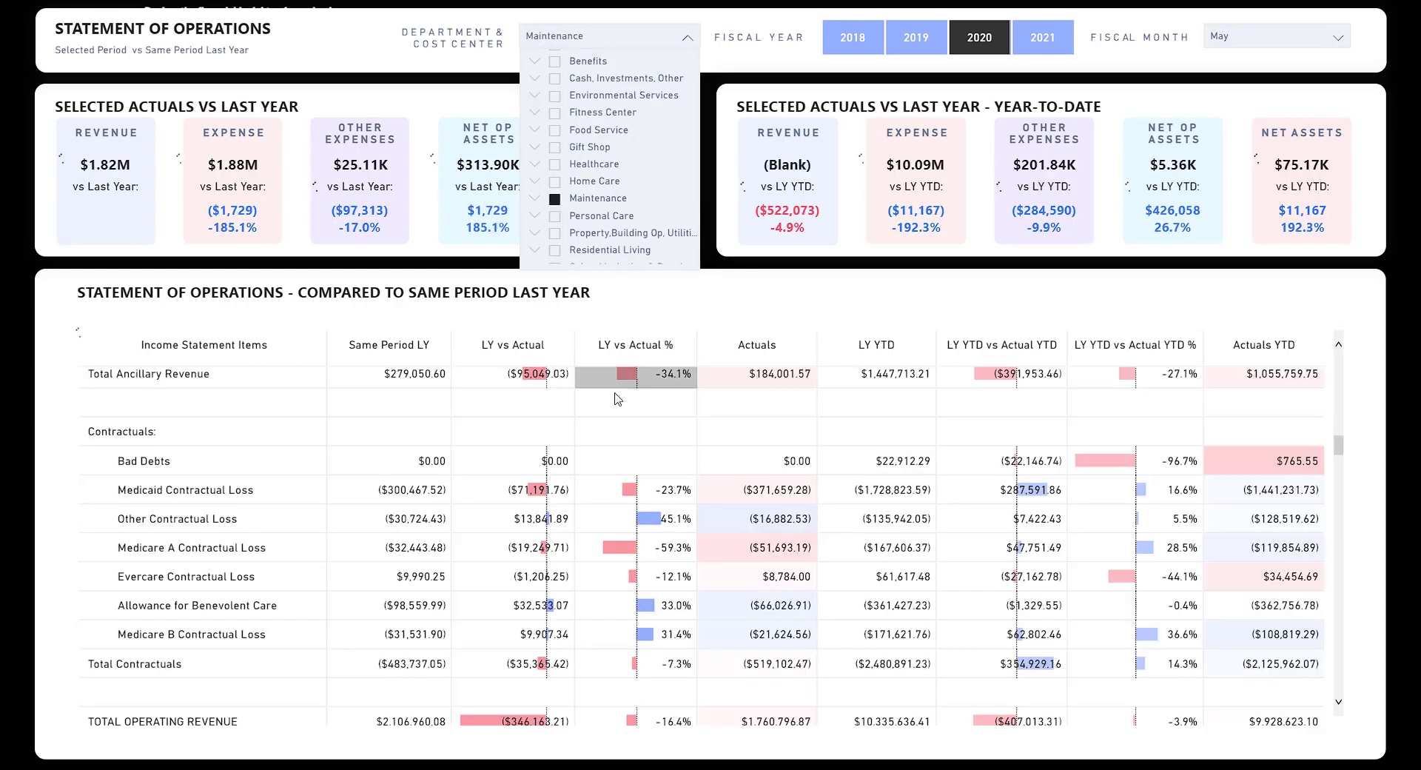
scroll(439, 410, up, 10)
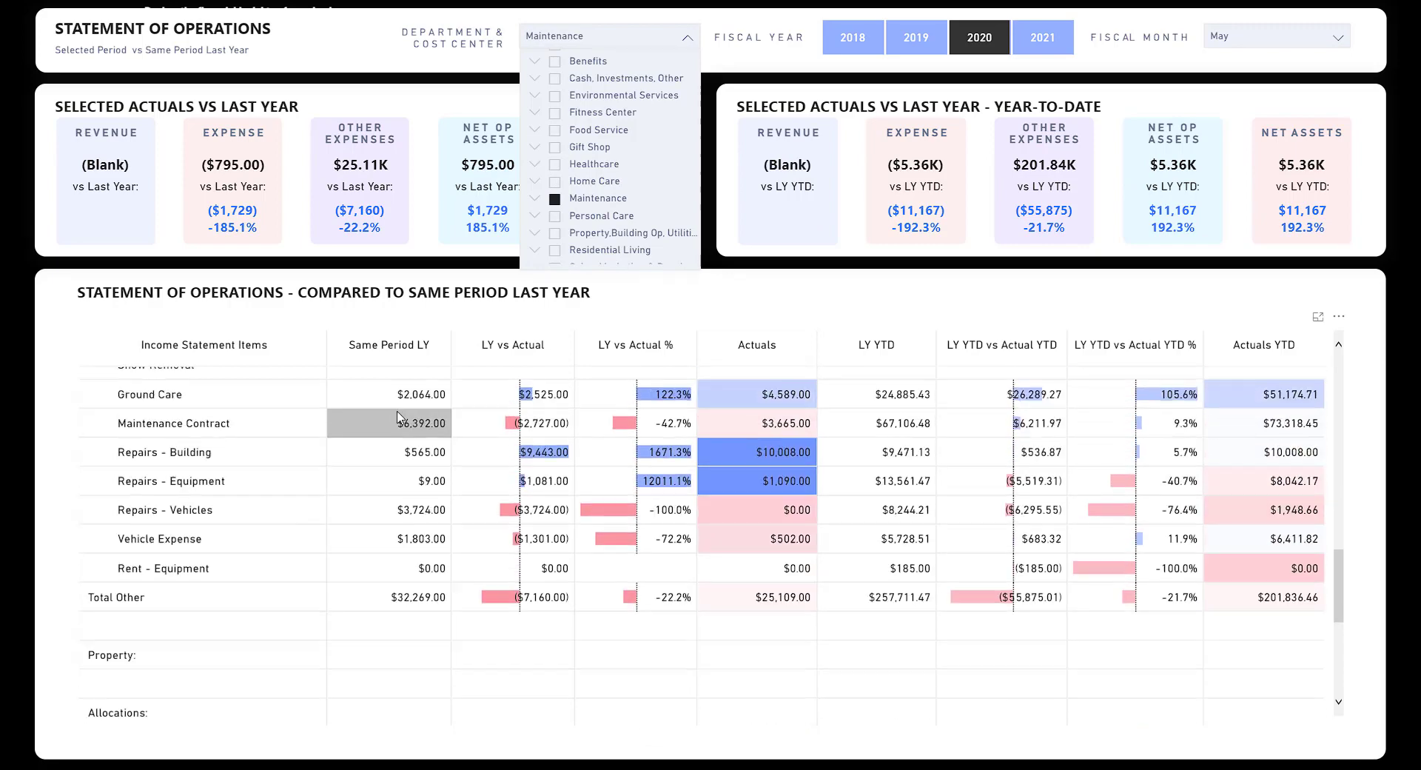
scroll(439, 411, up, 5)
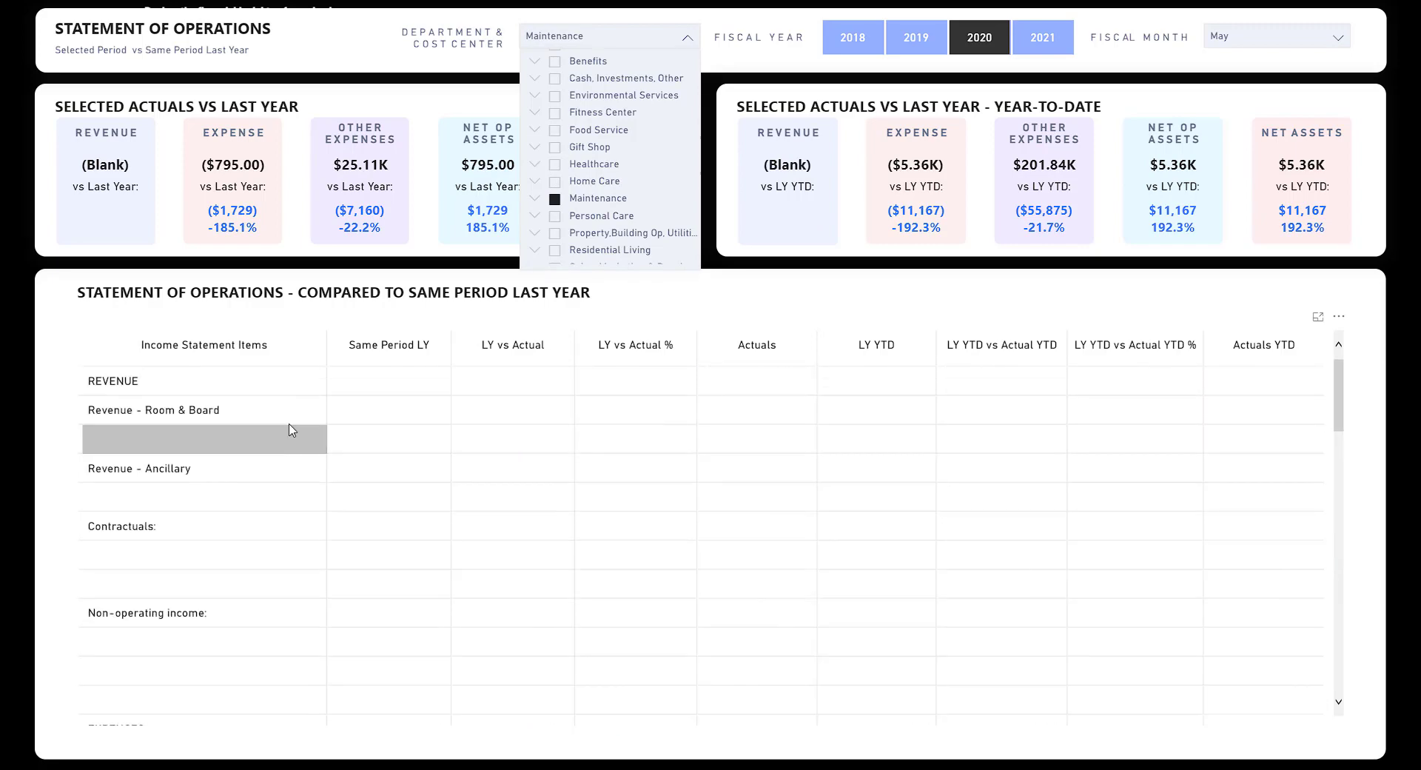
scroll(370, 497, down, 5)
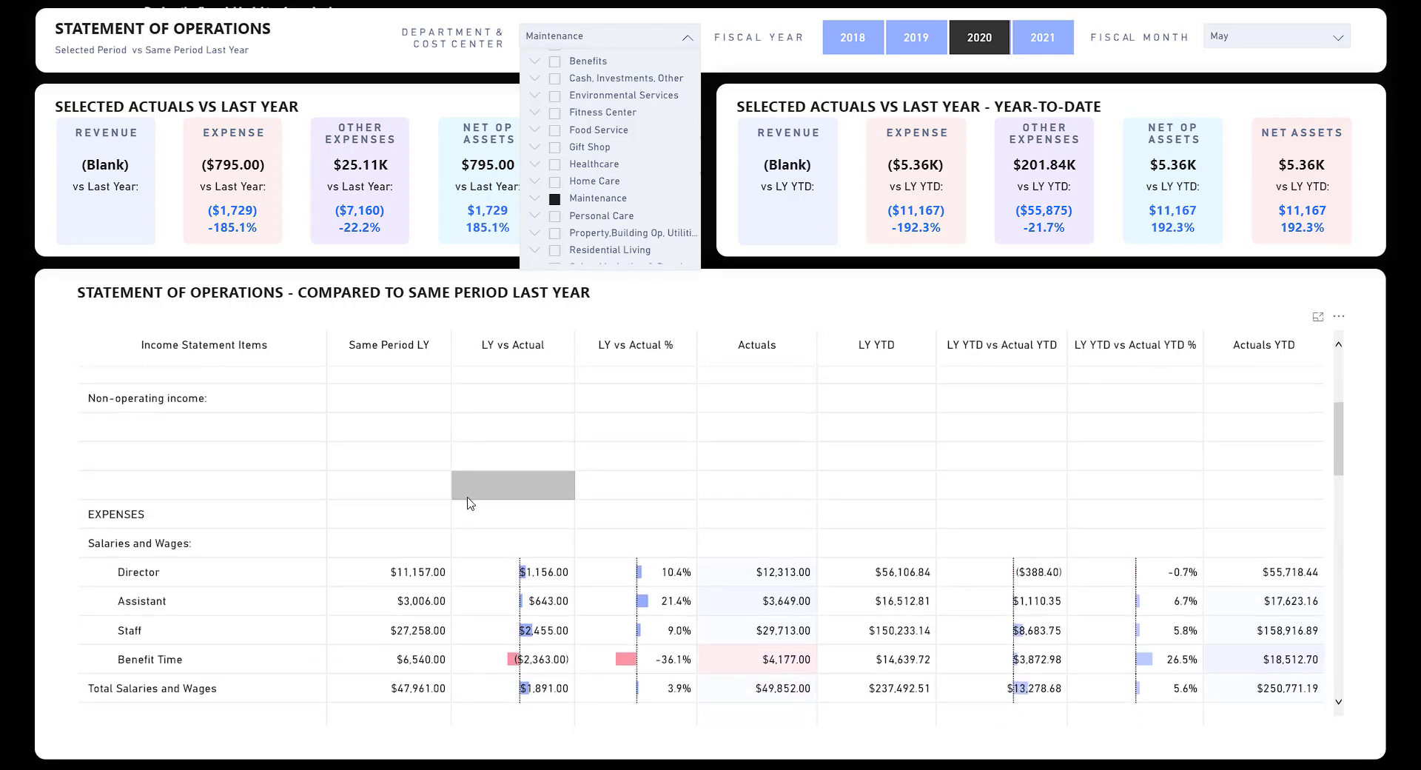
scroll(468, 510, down, 4)
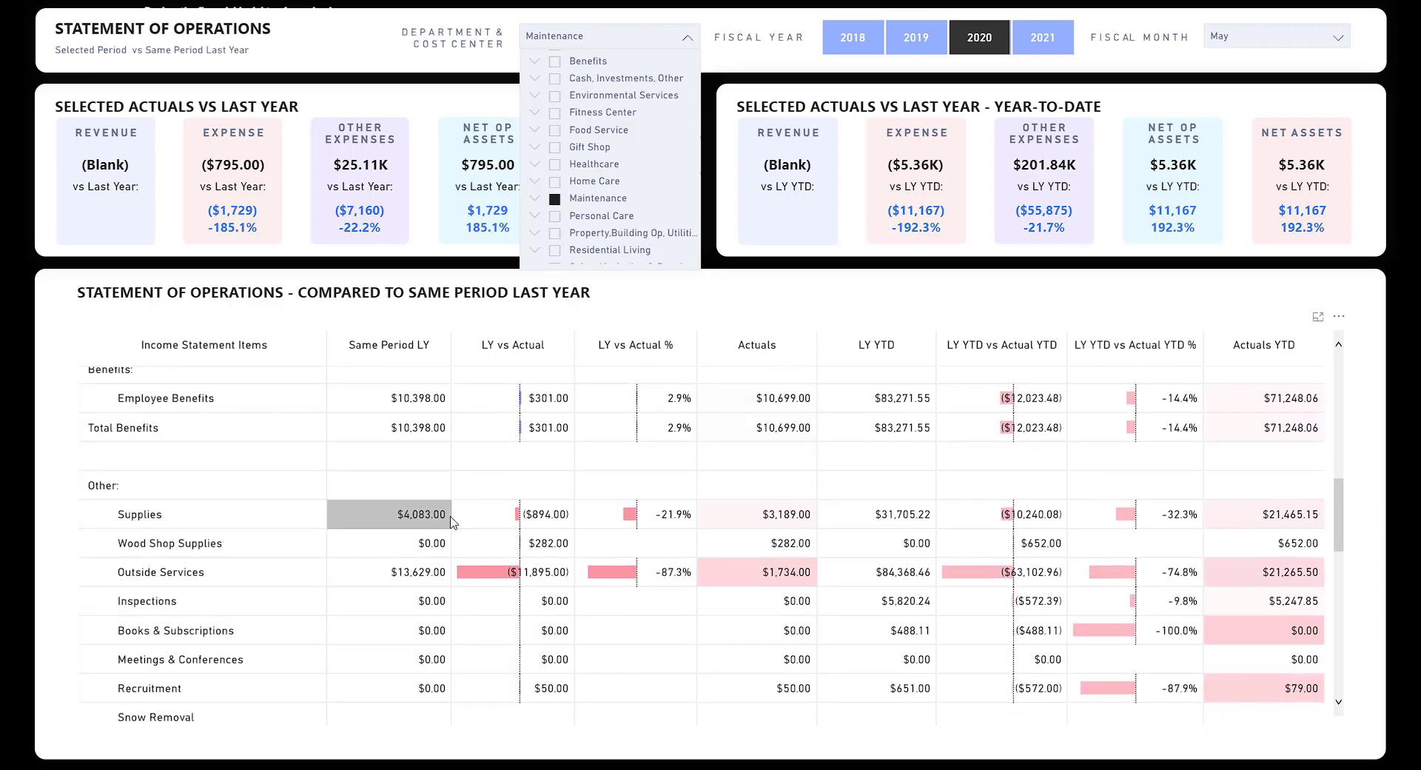
scroll(492, 428, up, 6)
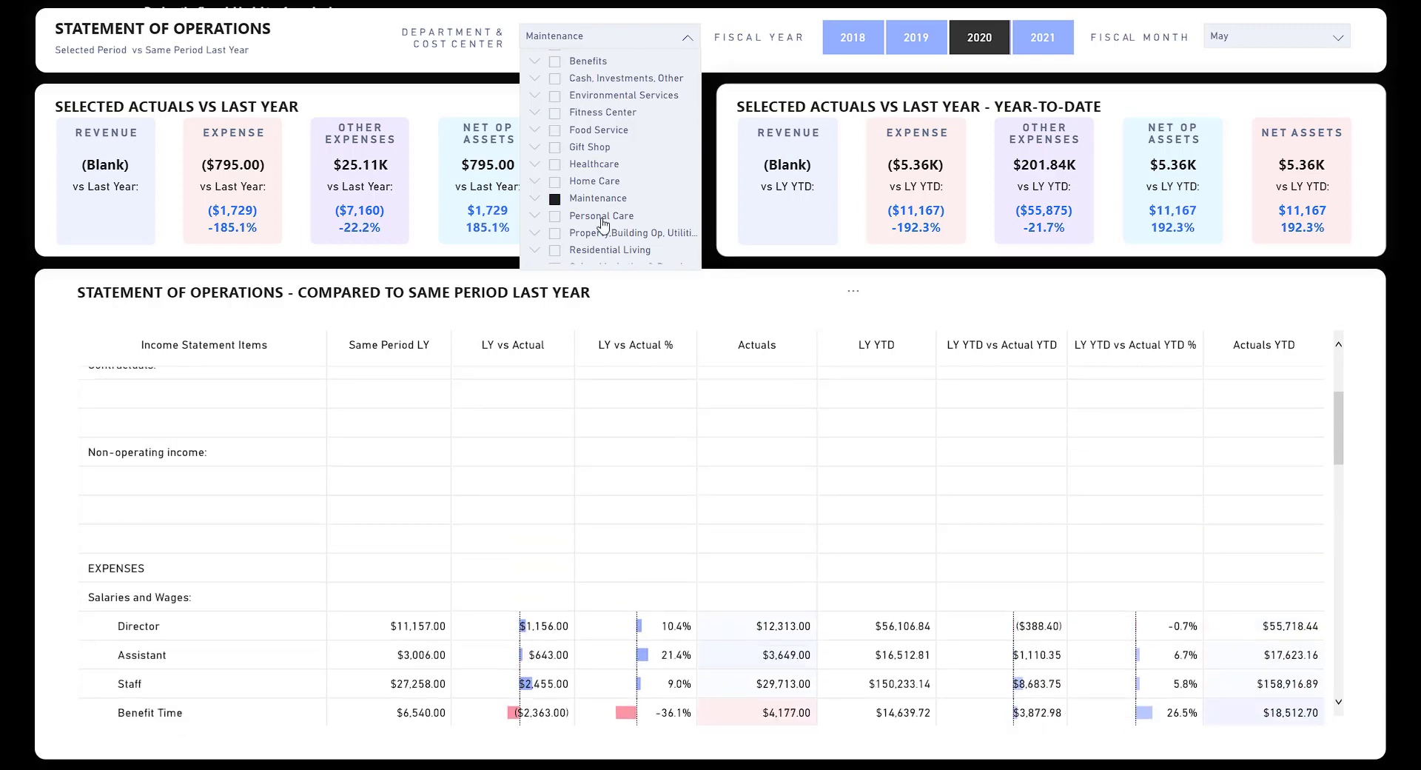
Read the Actuals vs Budget figures on the fiscal 2020 Total Revenue monthly bars.
click(600, 35)
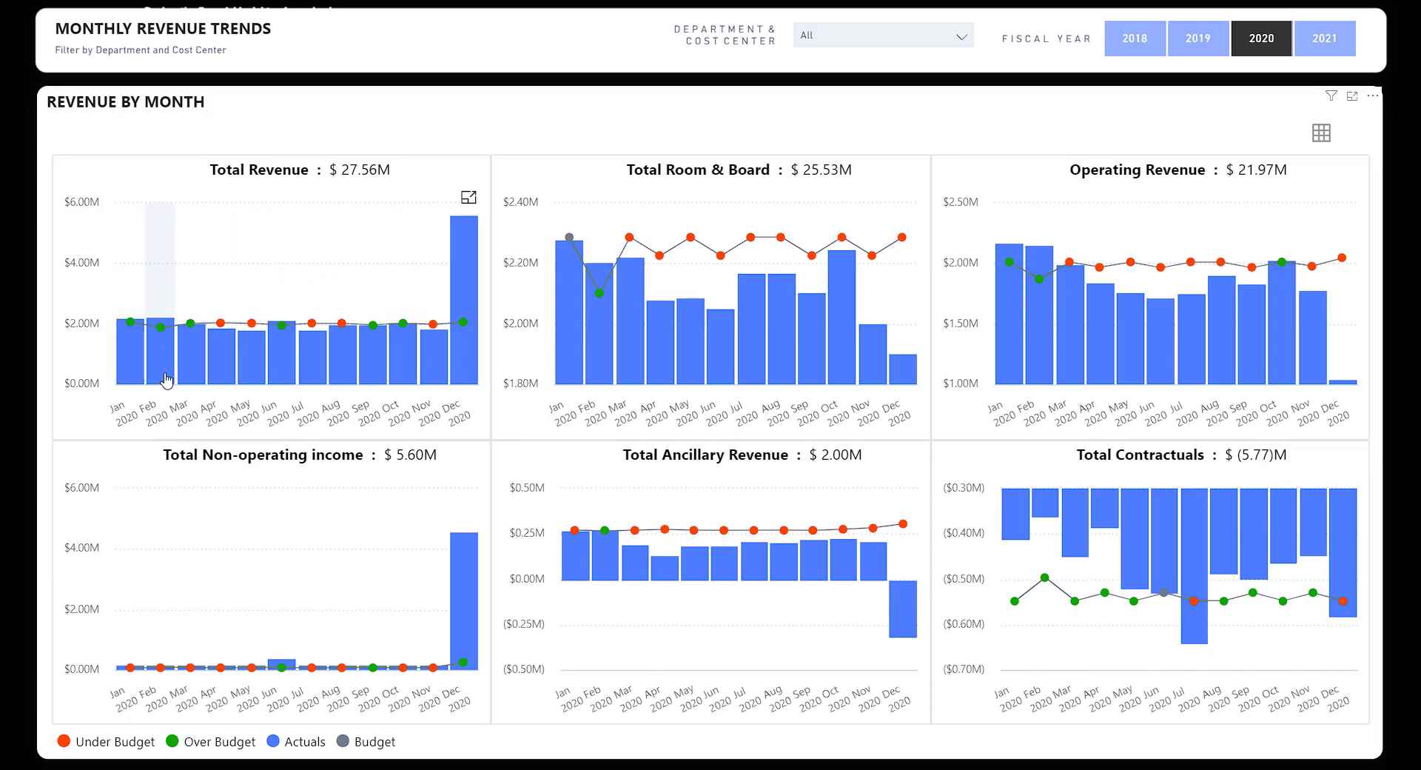
mouse_move(128, 354)
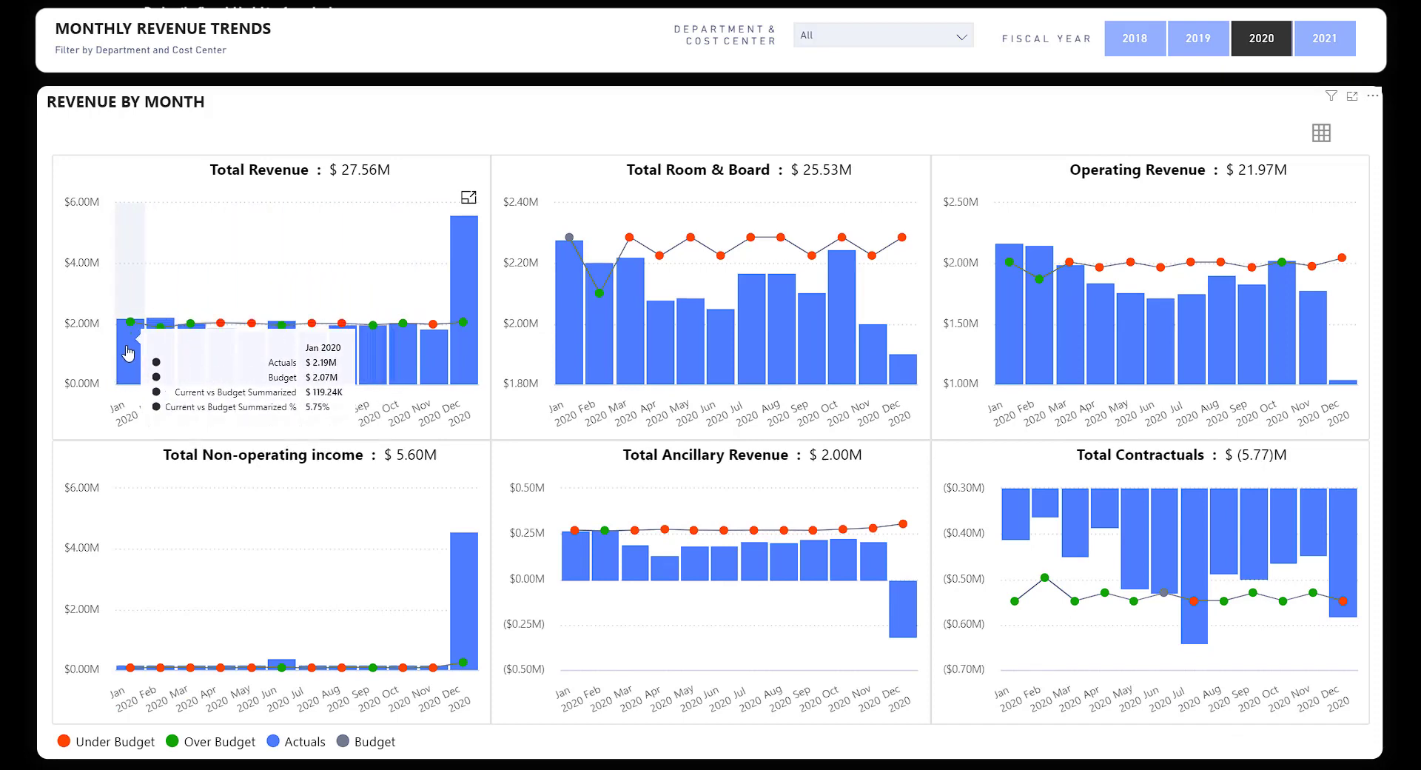
mouse_move(248, 254)
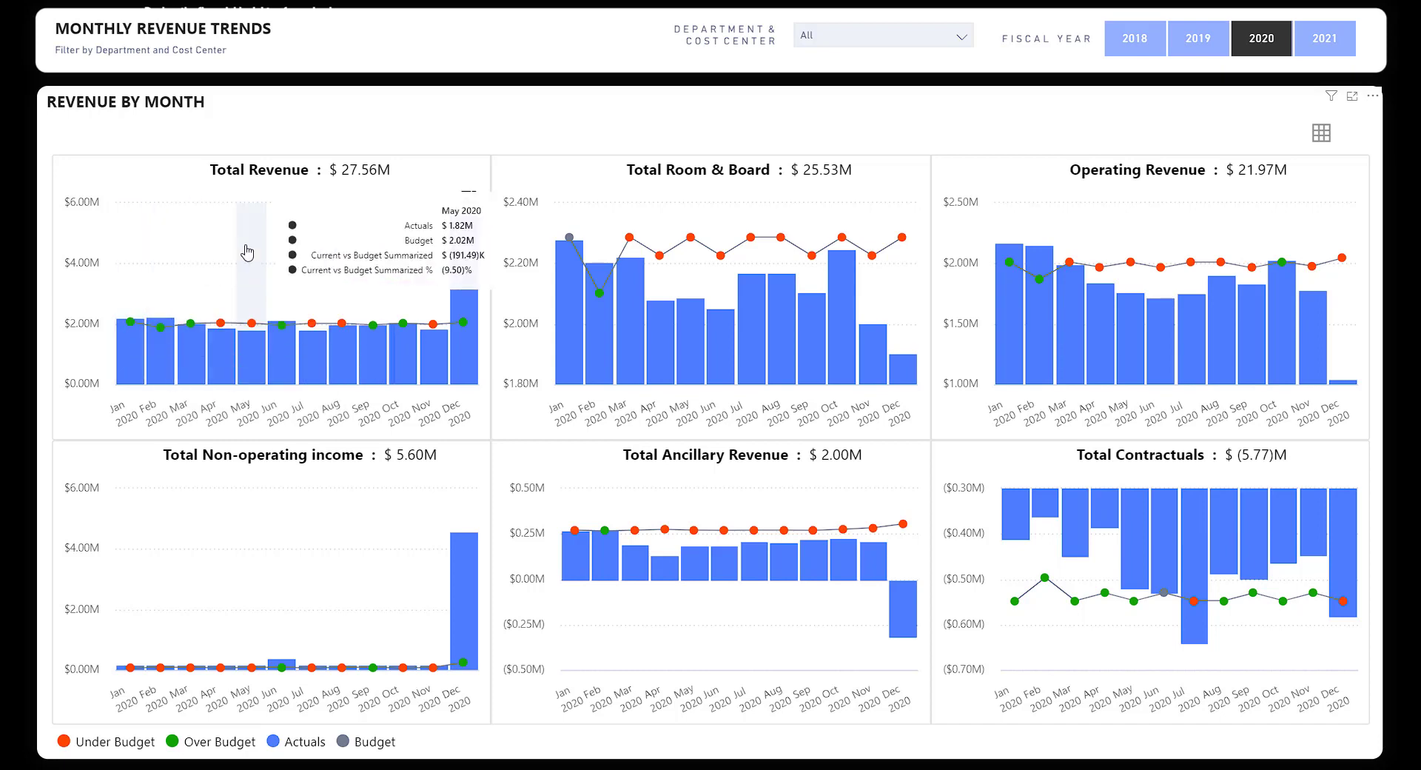
mouse_move(198, 328)
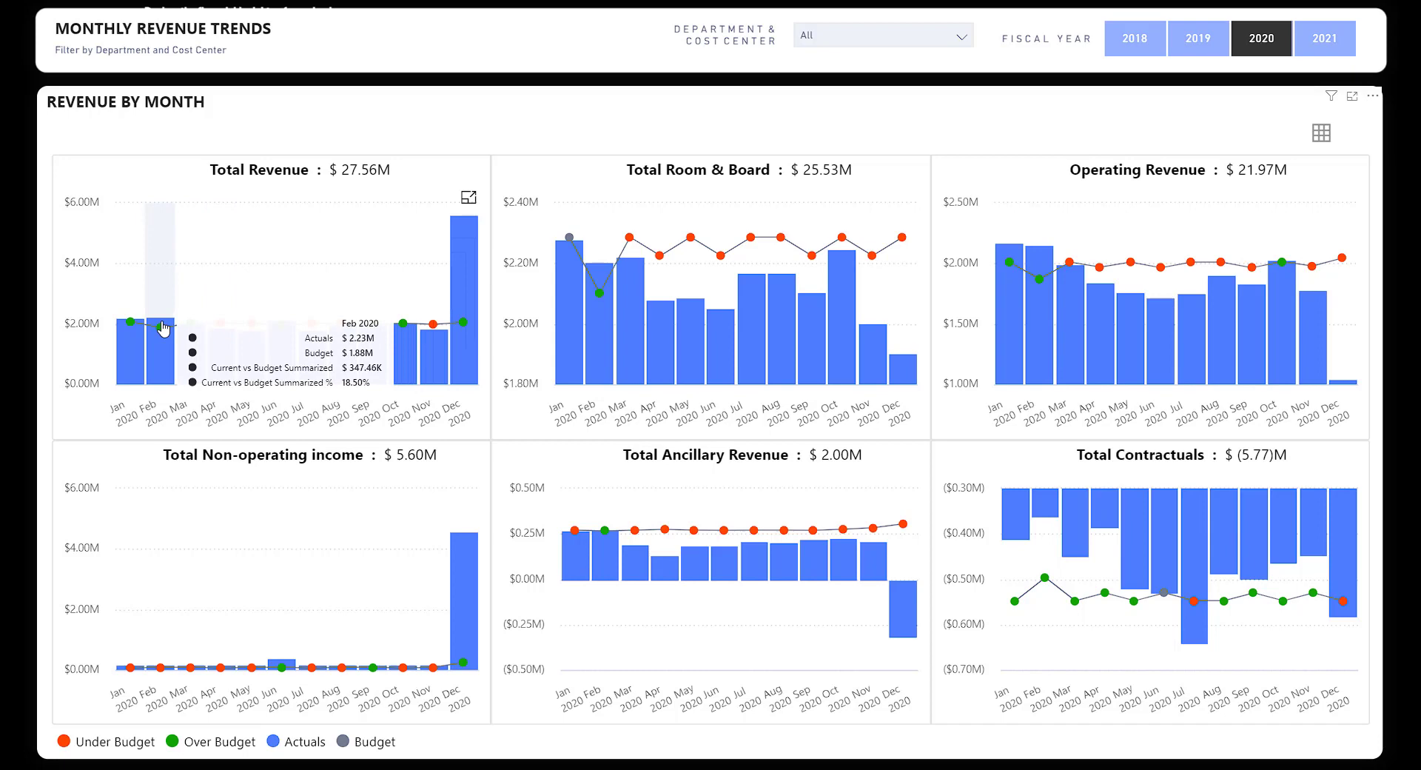
mouse_move(131, 328)
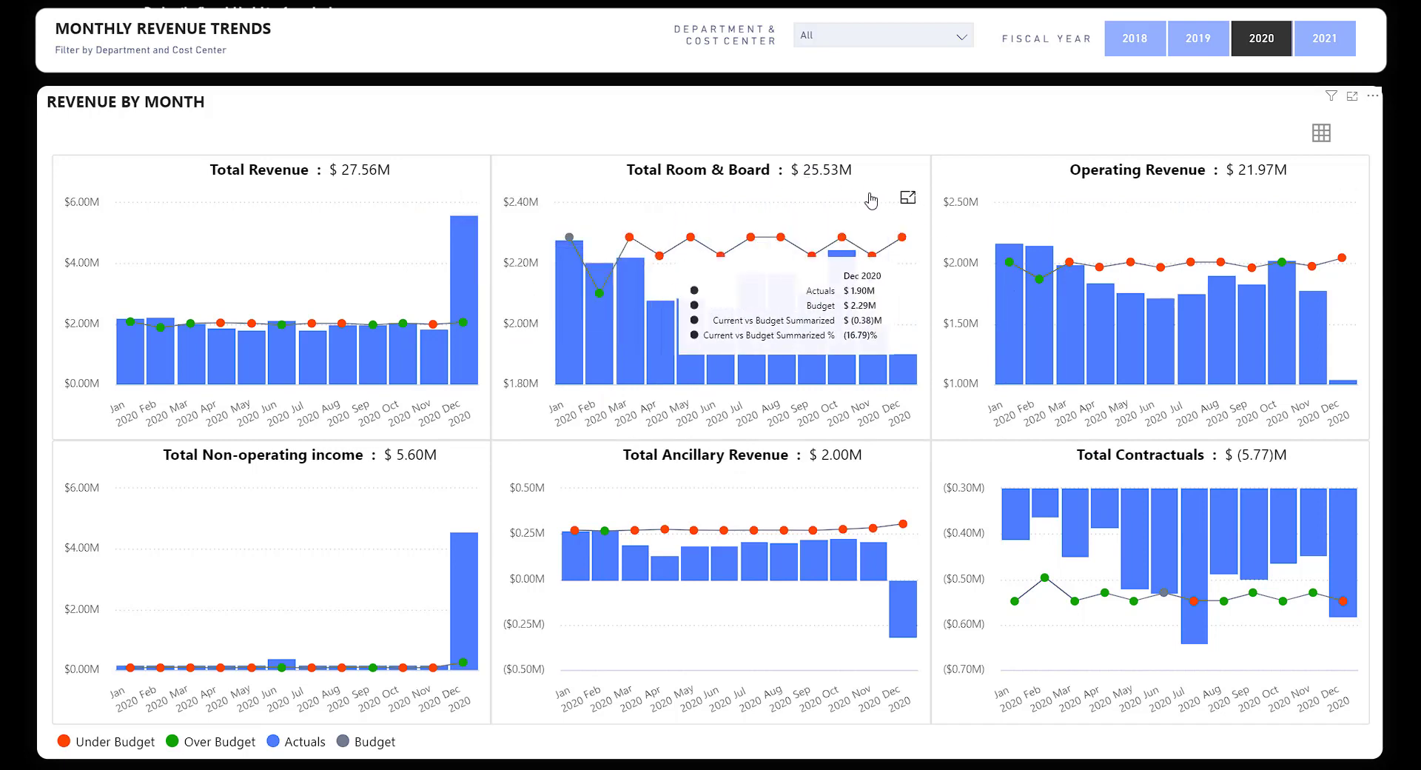
Enlarge the Total Room & Board chart, view it as a data table, then return to the chart.
click(907, 198)
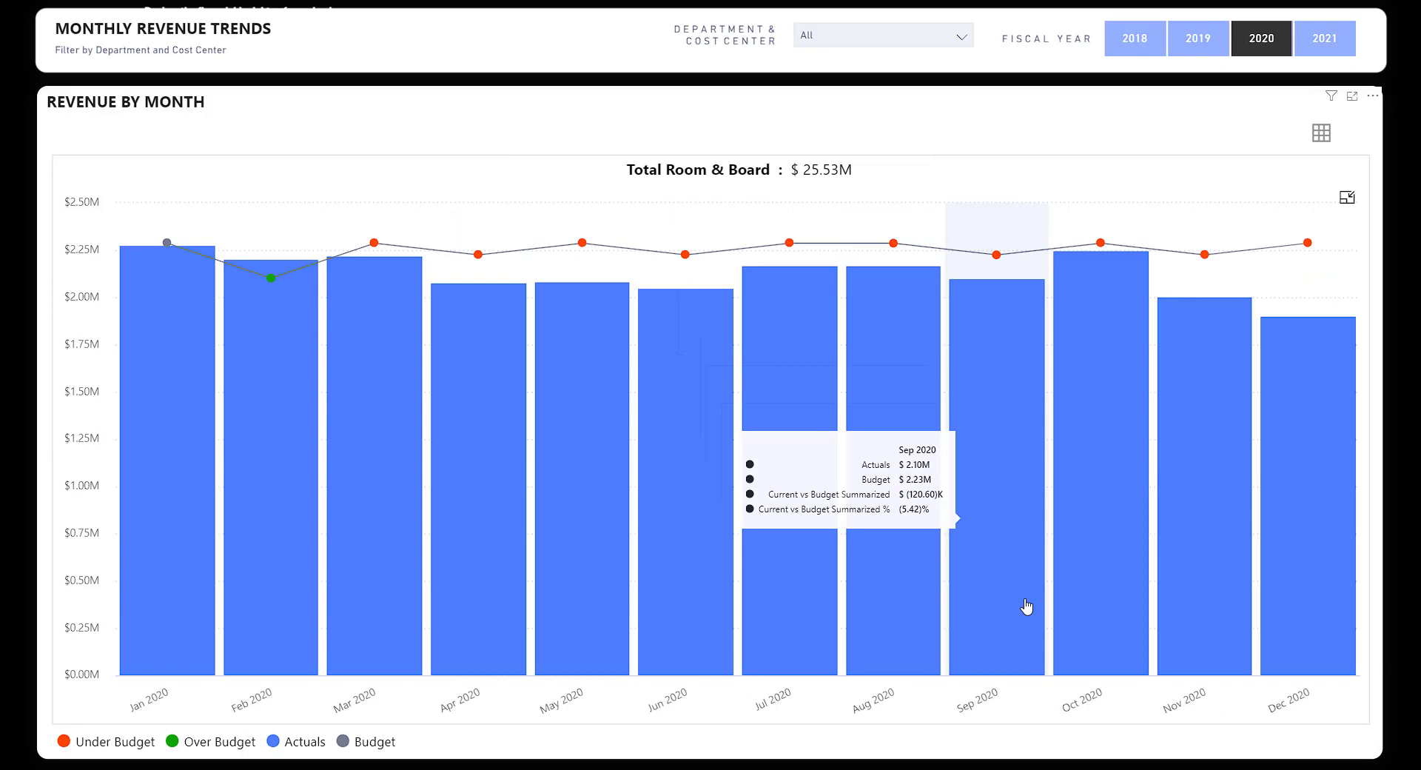
click(1321, 134)
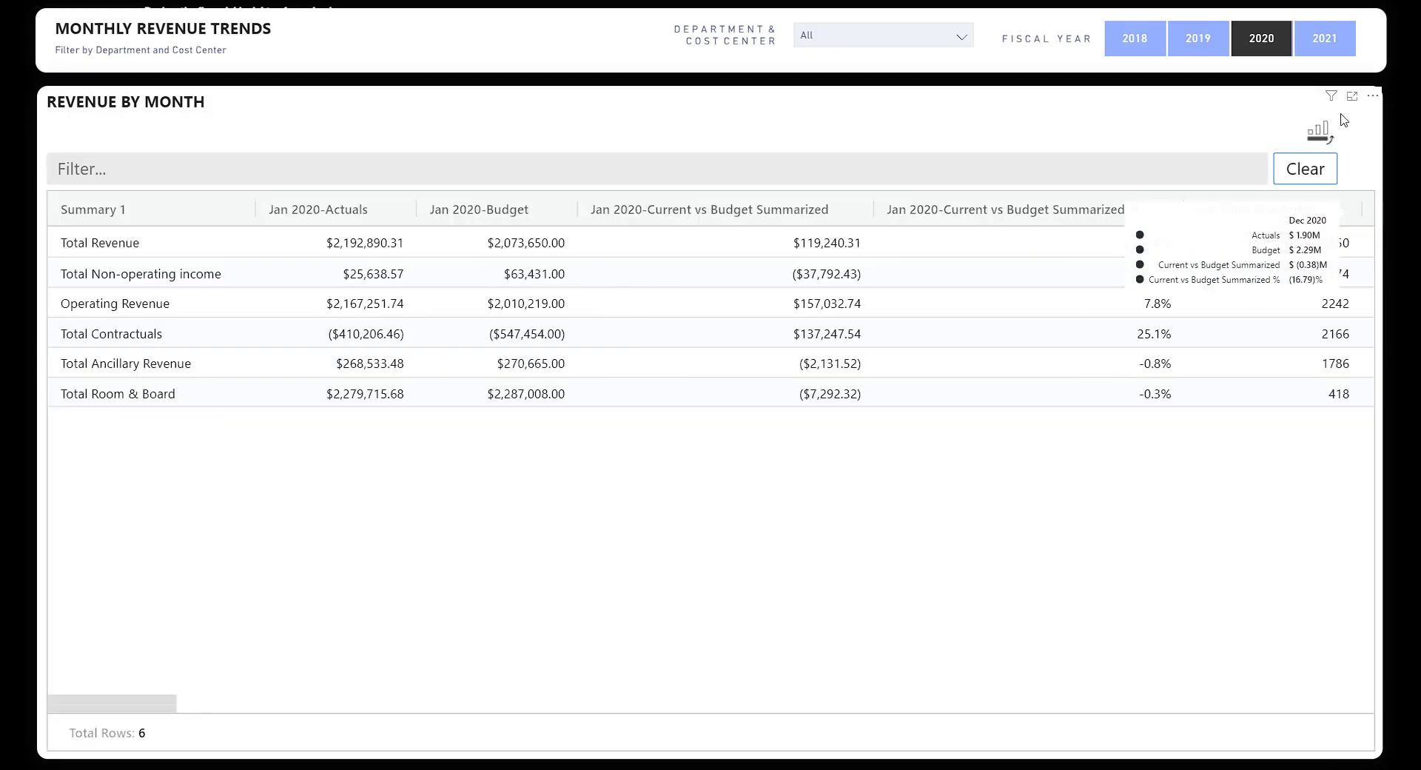
click(1321, 136)
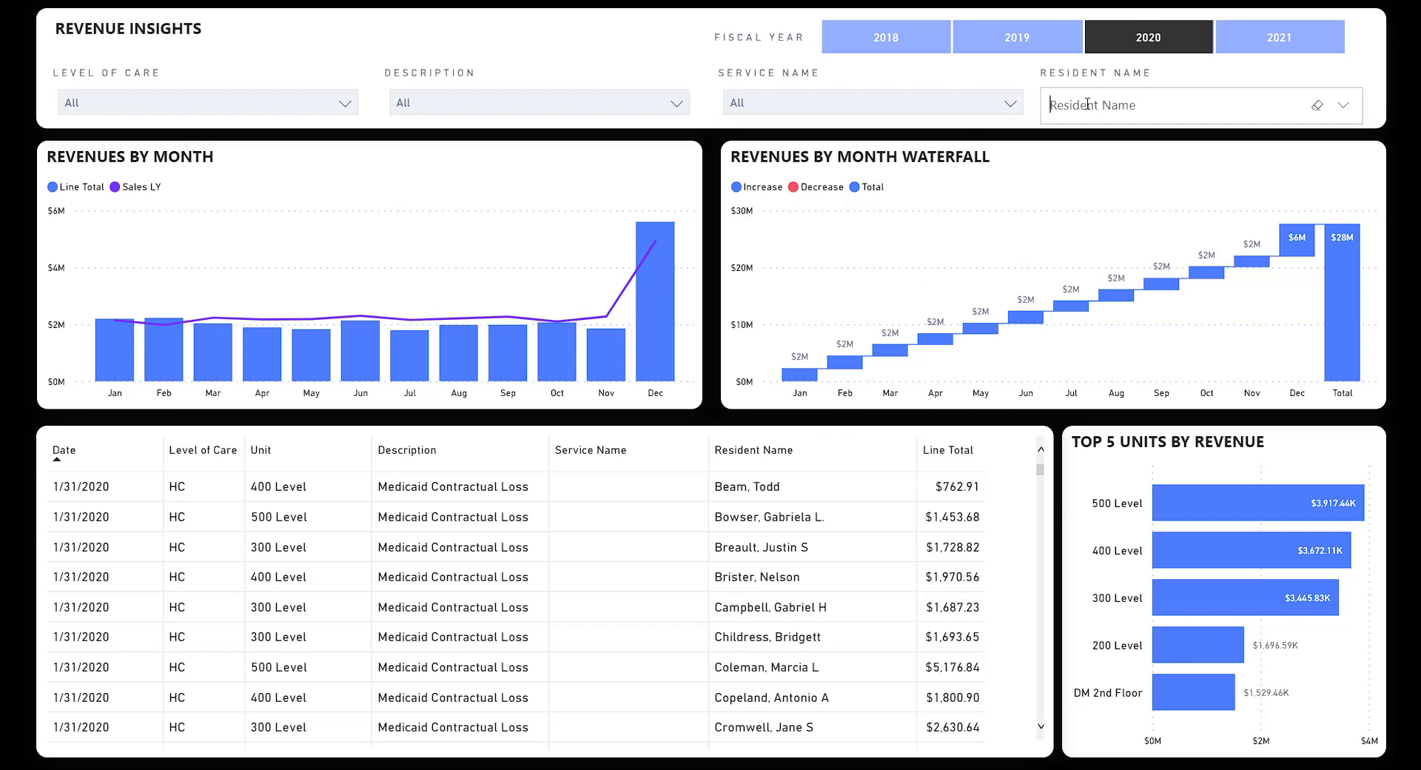
Search the Resident Name slicer, filter Revenue Insights to one resident, and scroll through the transactions.
text(beam)
click(1087, 142)
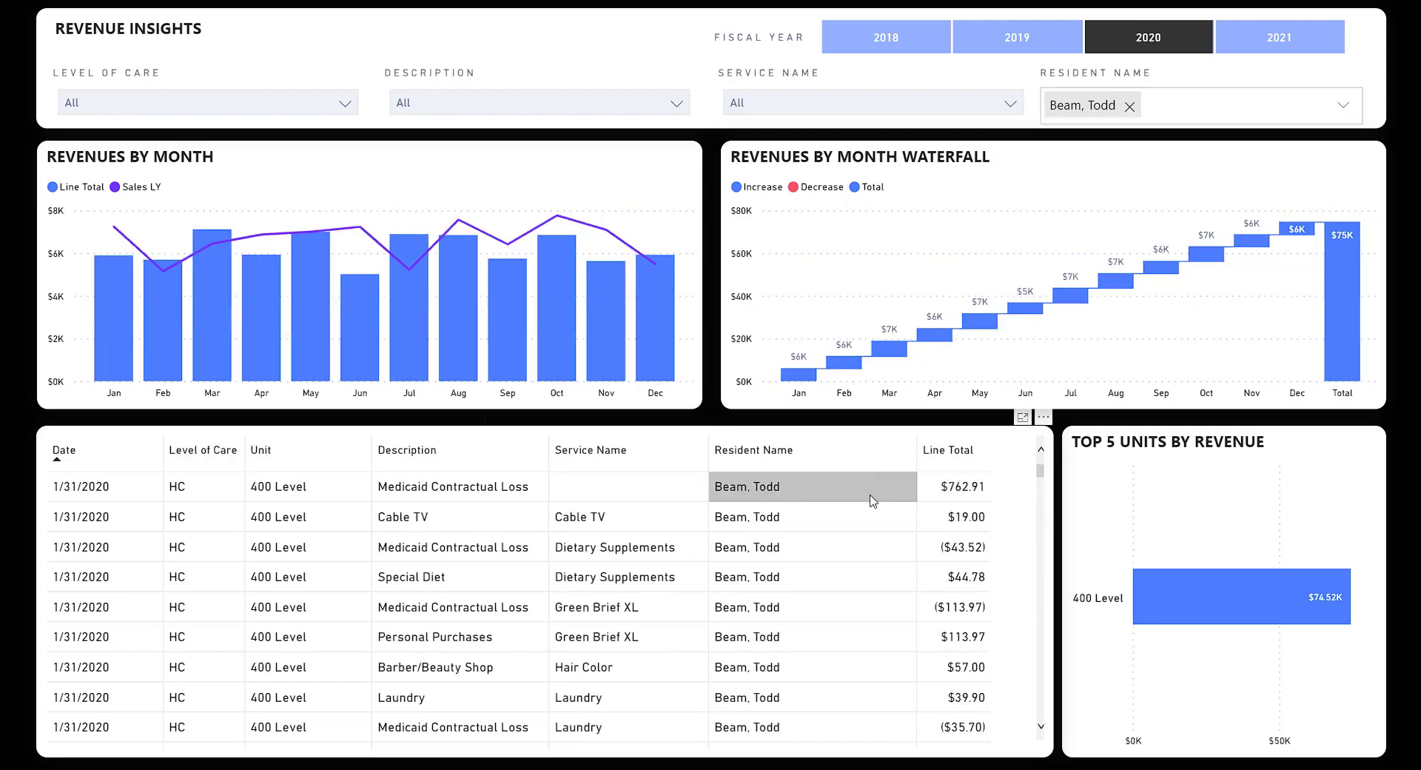
scroll(622, 651, down, 8)
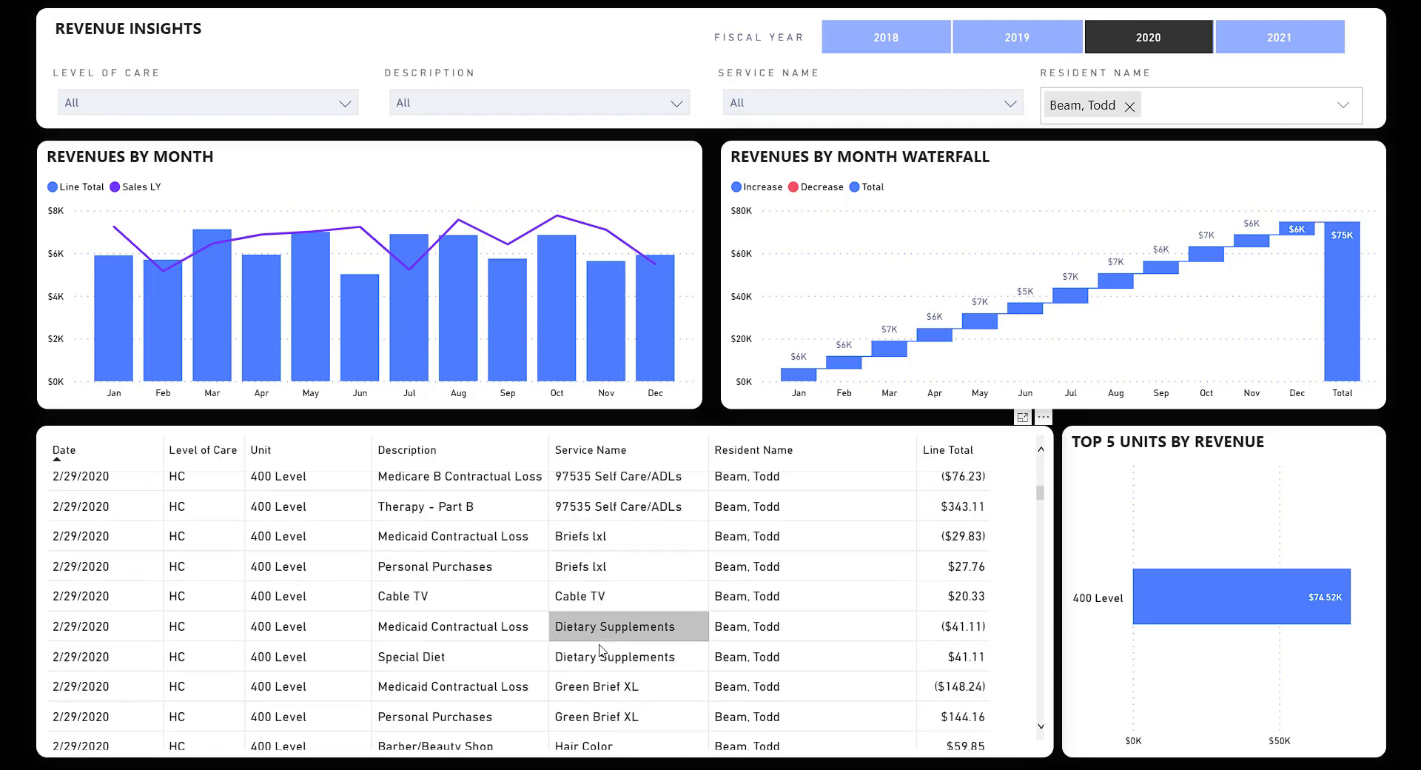
scroll(599, 650, up, 3)
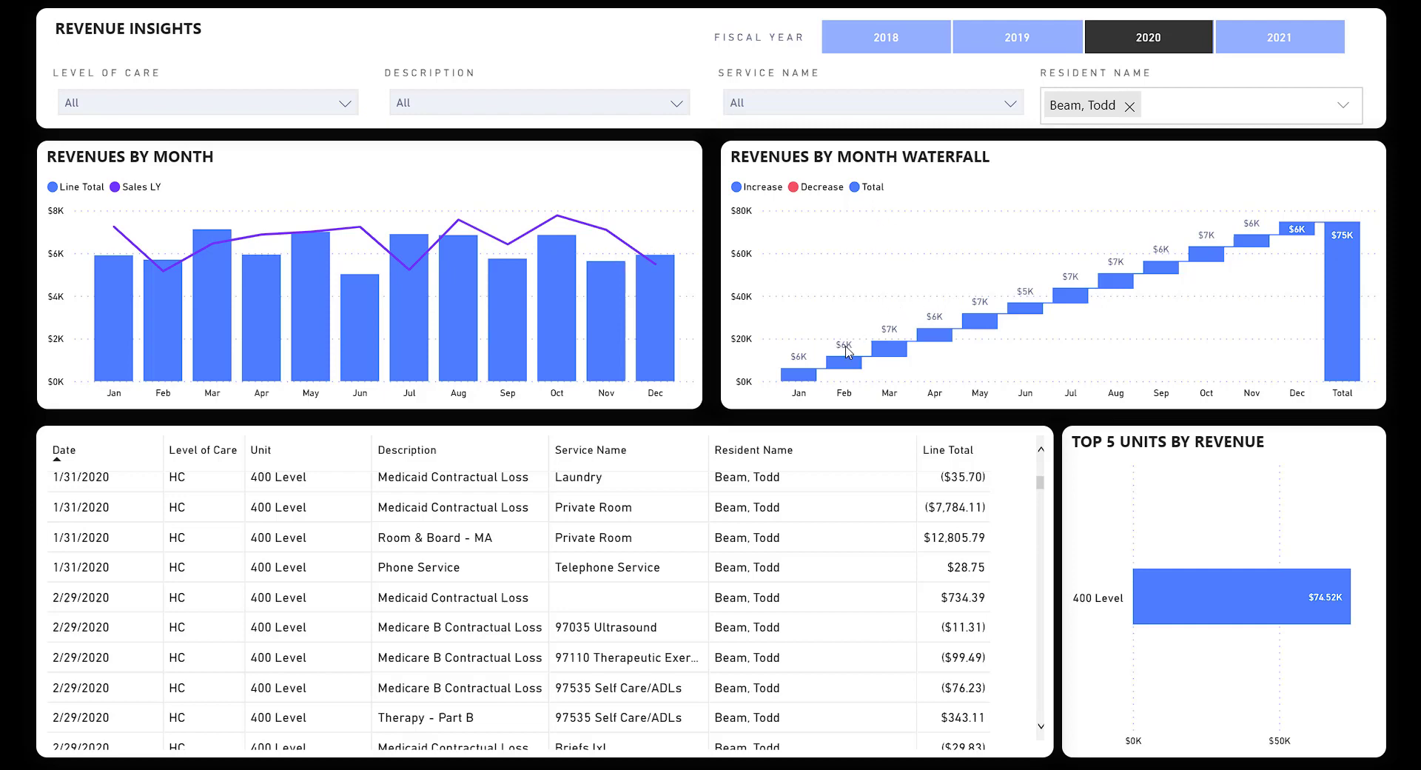
scroll(880, 471, up, 3)
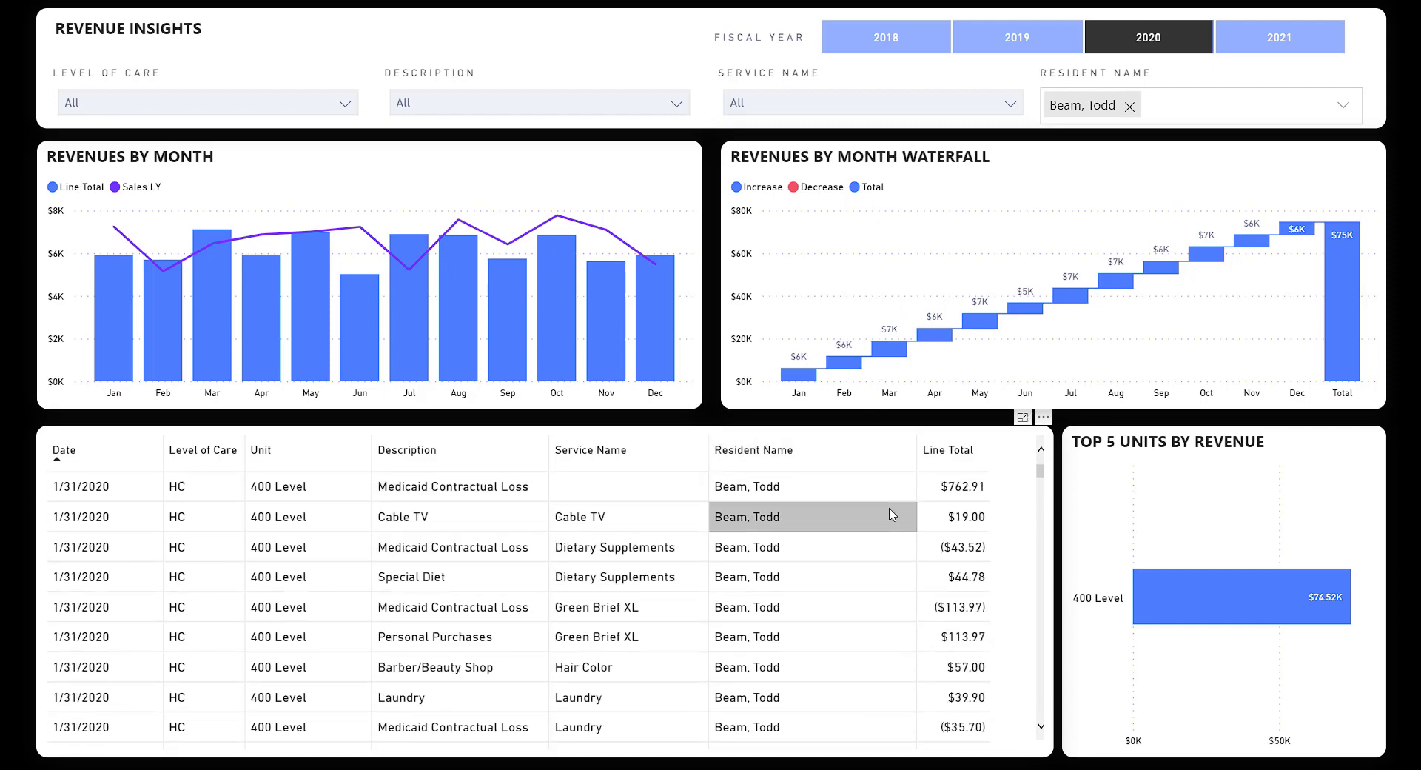
click(1130, 108)
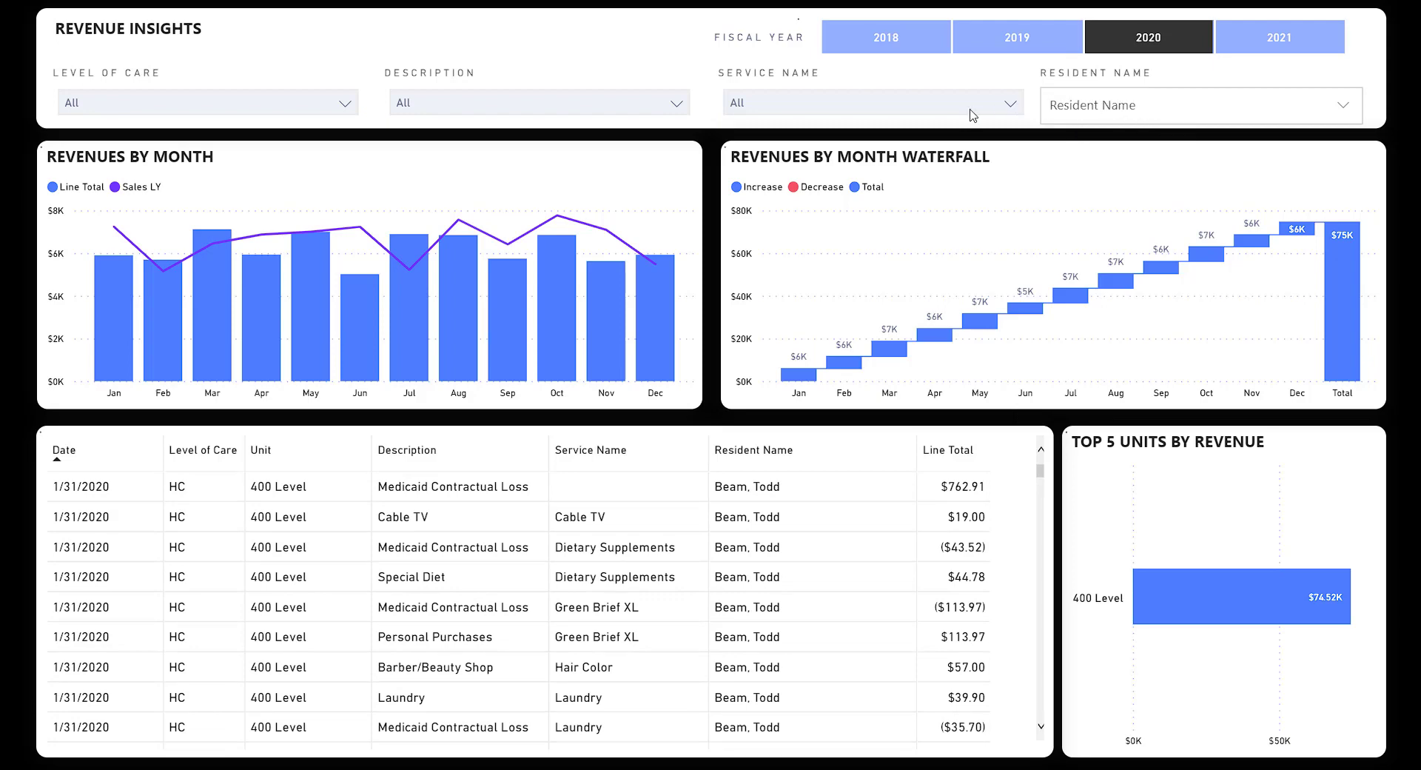
click(1008, 105)
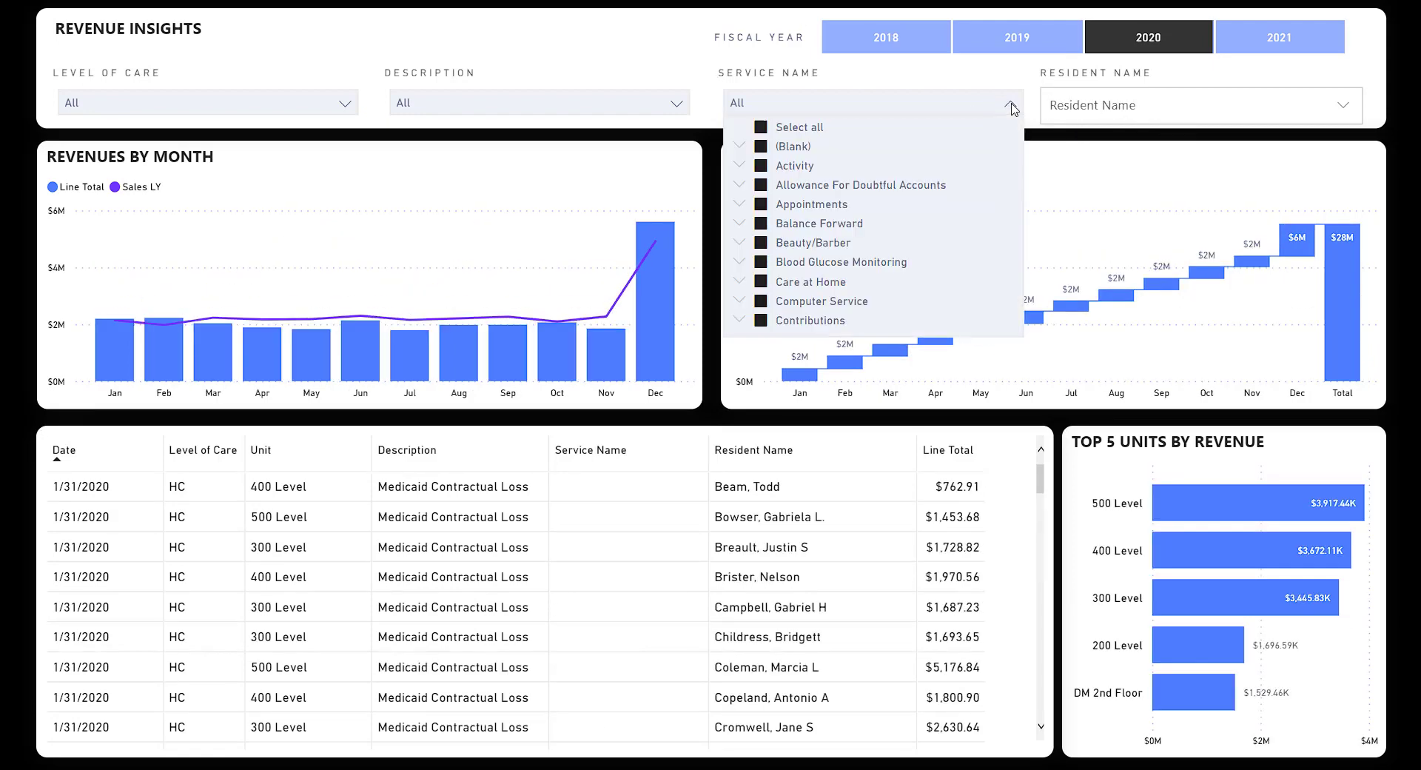
click(794, 132)
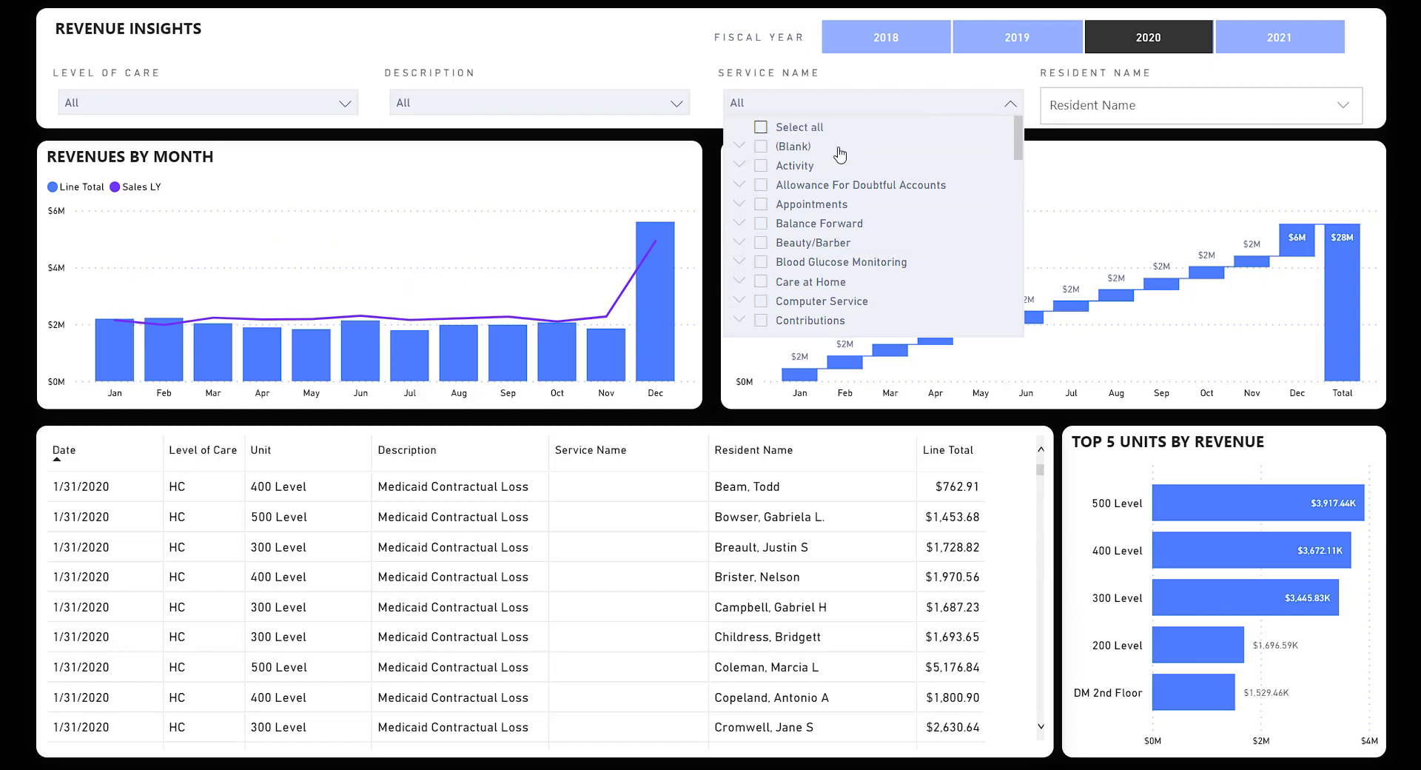
click(828, 246)
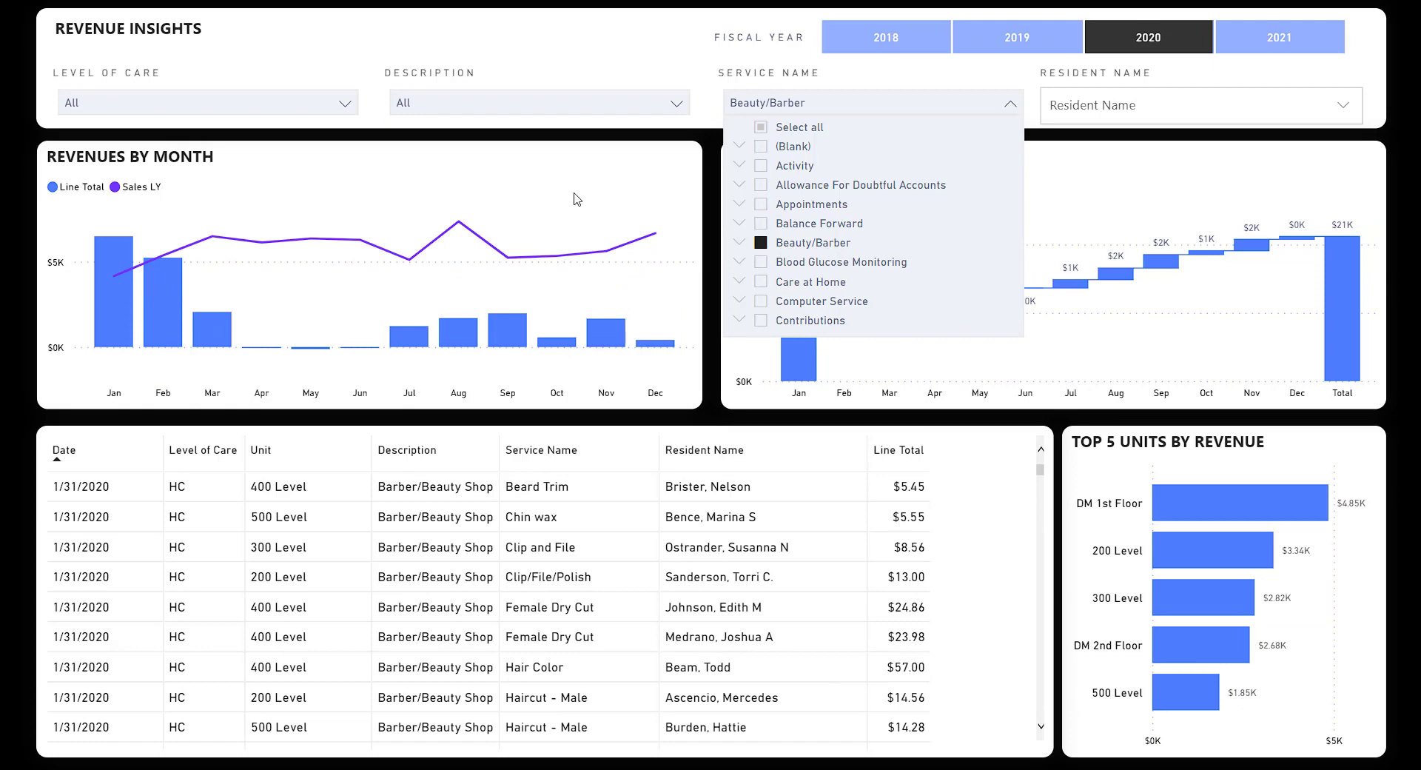
click(830, 249)
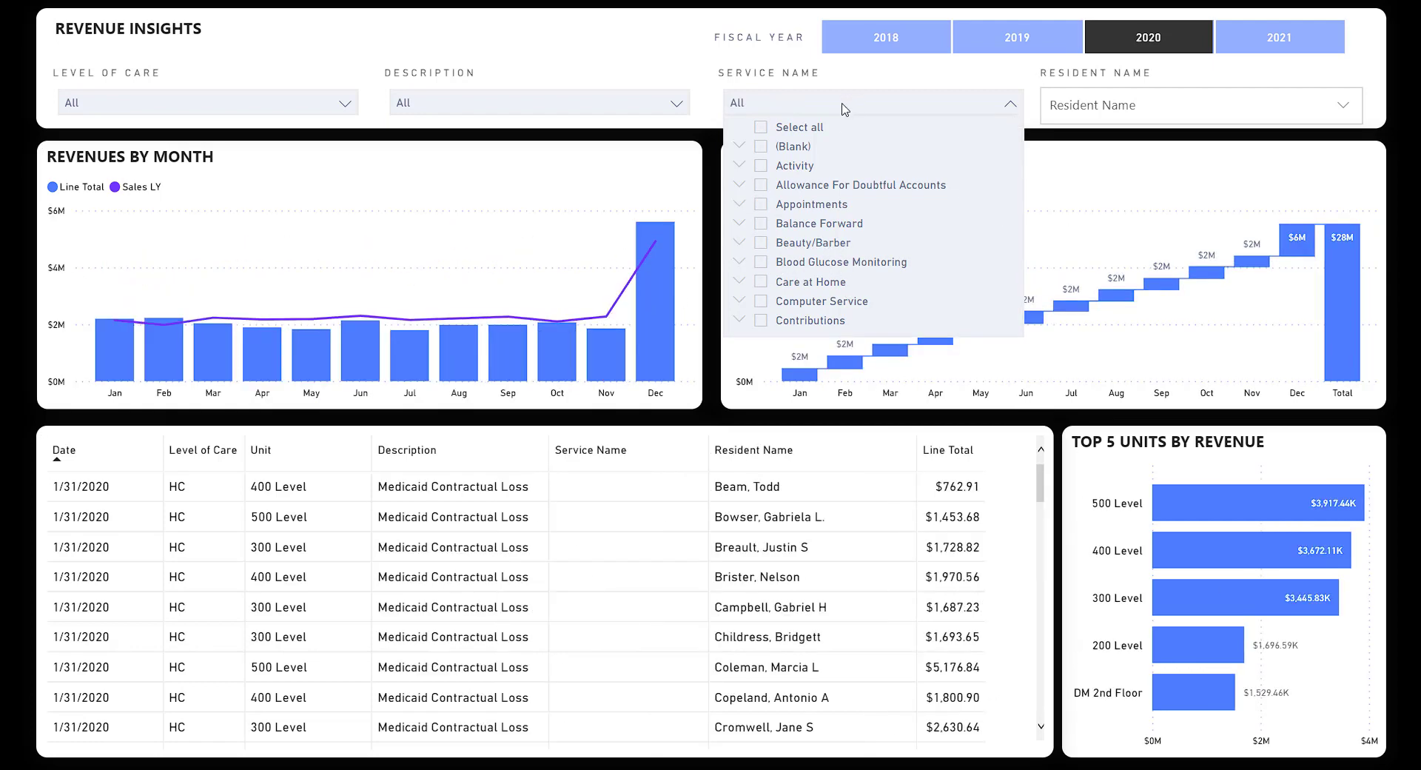
click(564, 104)
click(567, 102)
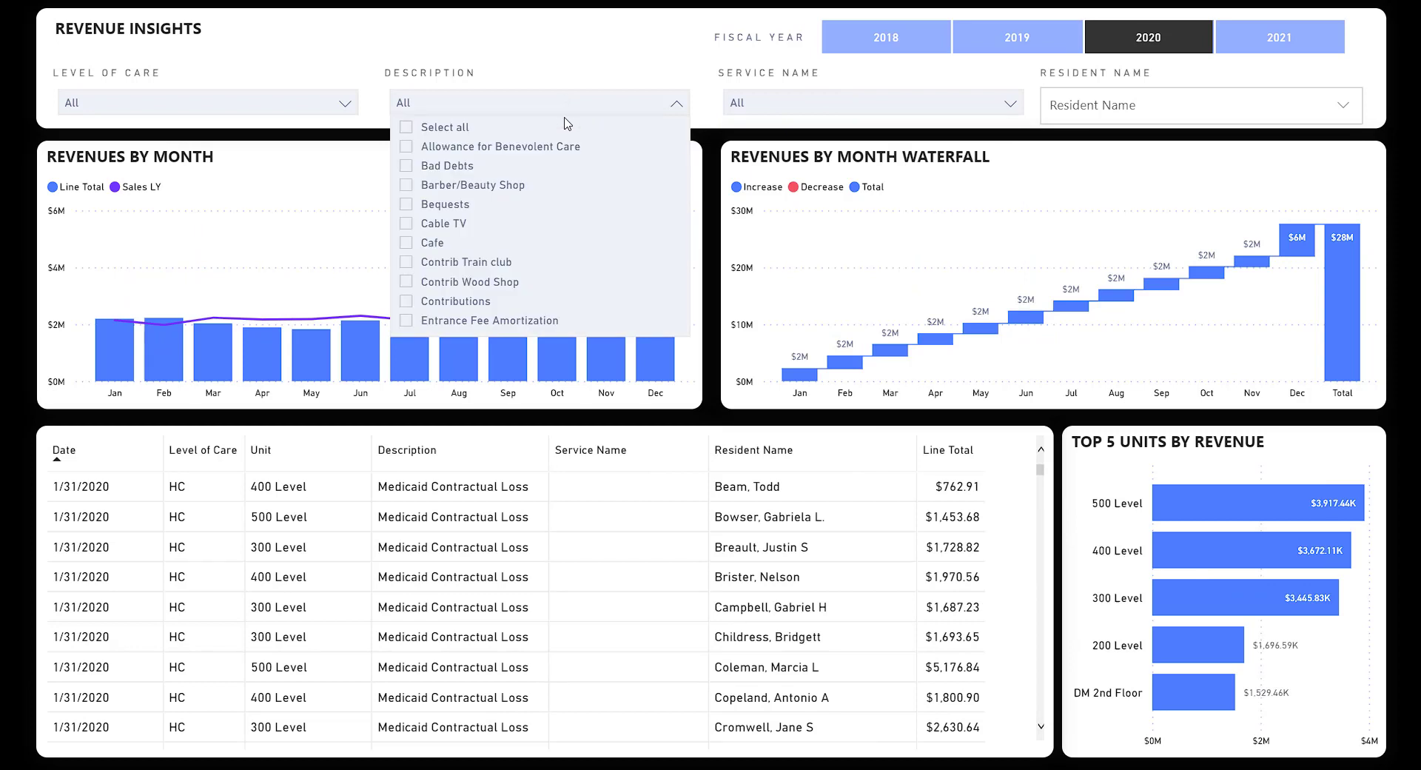
scroll(564, 182, down, 5)
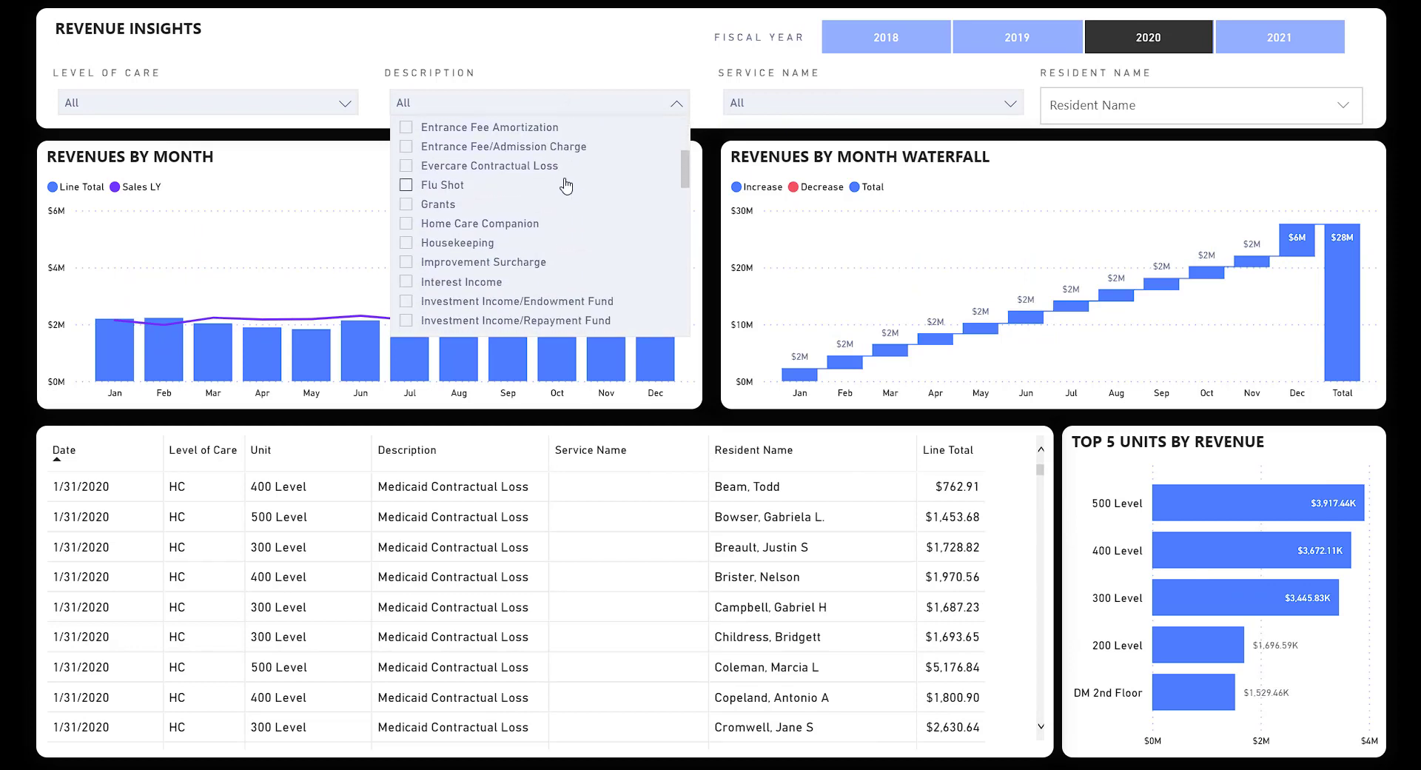
click(442, 246)
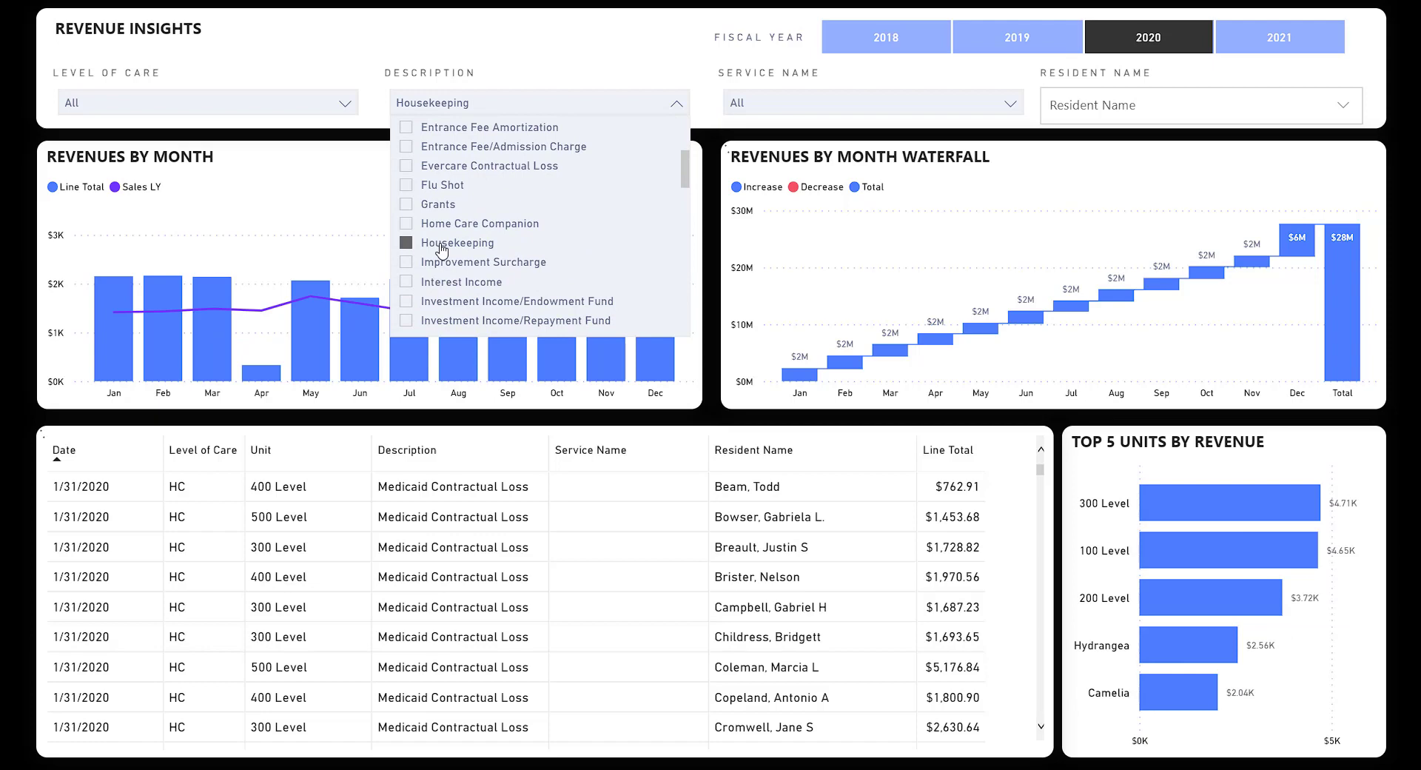
click(442, 246)
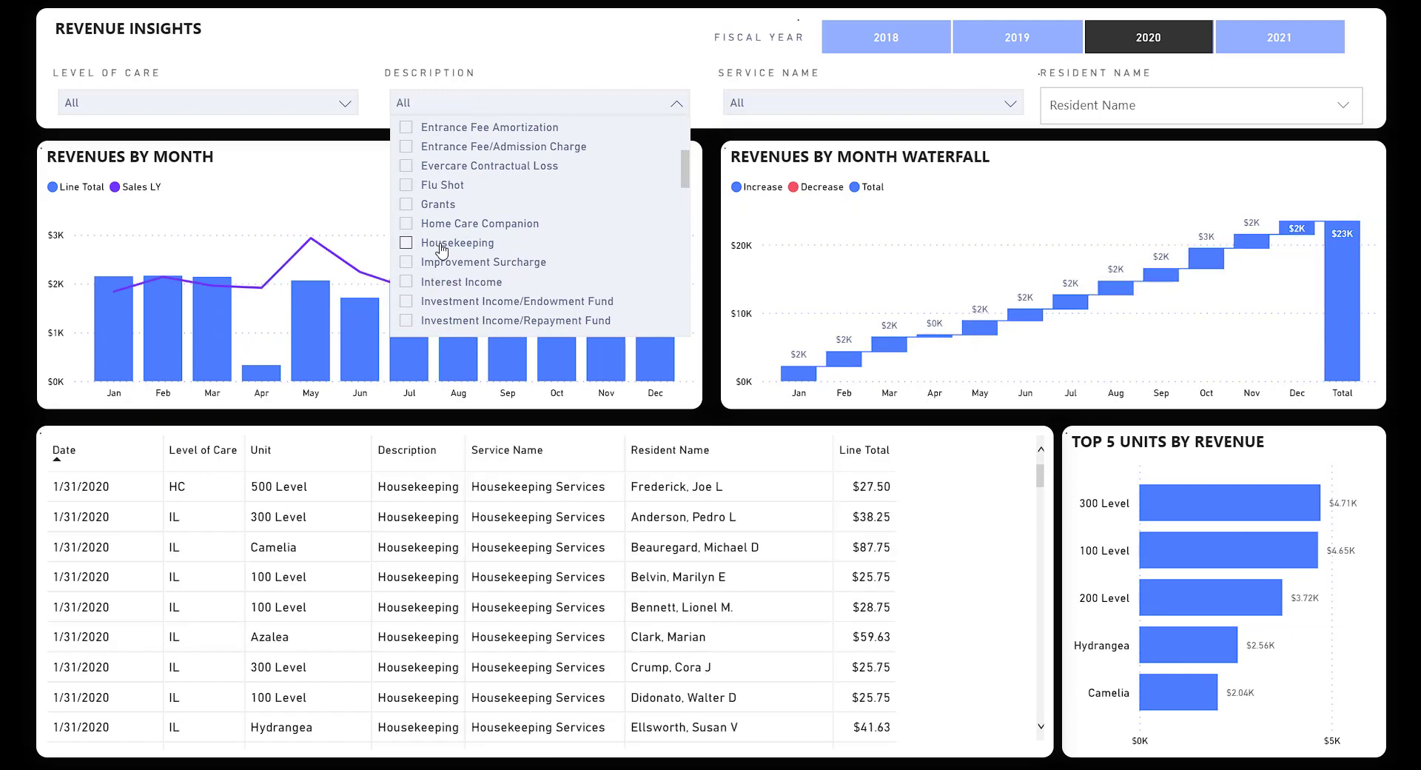
click(483, 104)
click(214, 105)
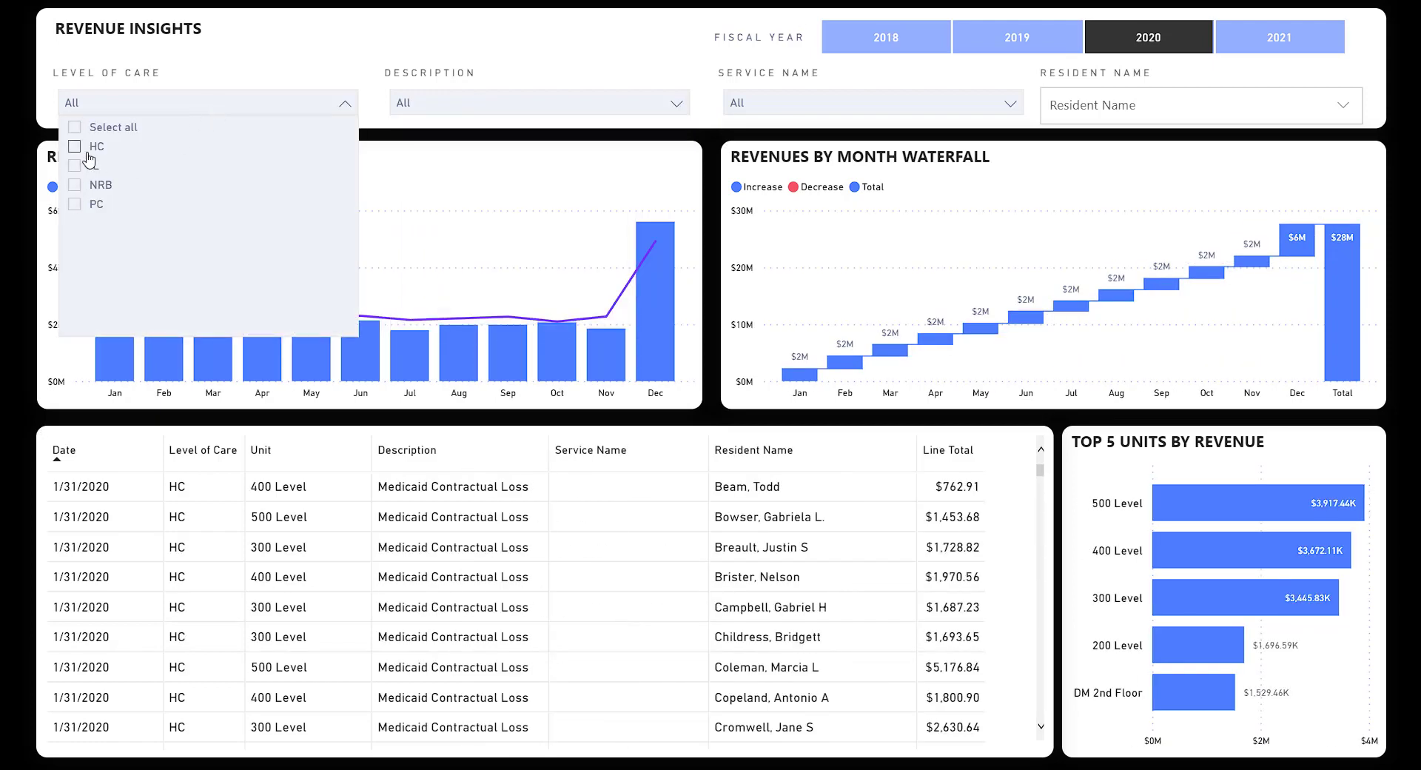
click(118, 107)
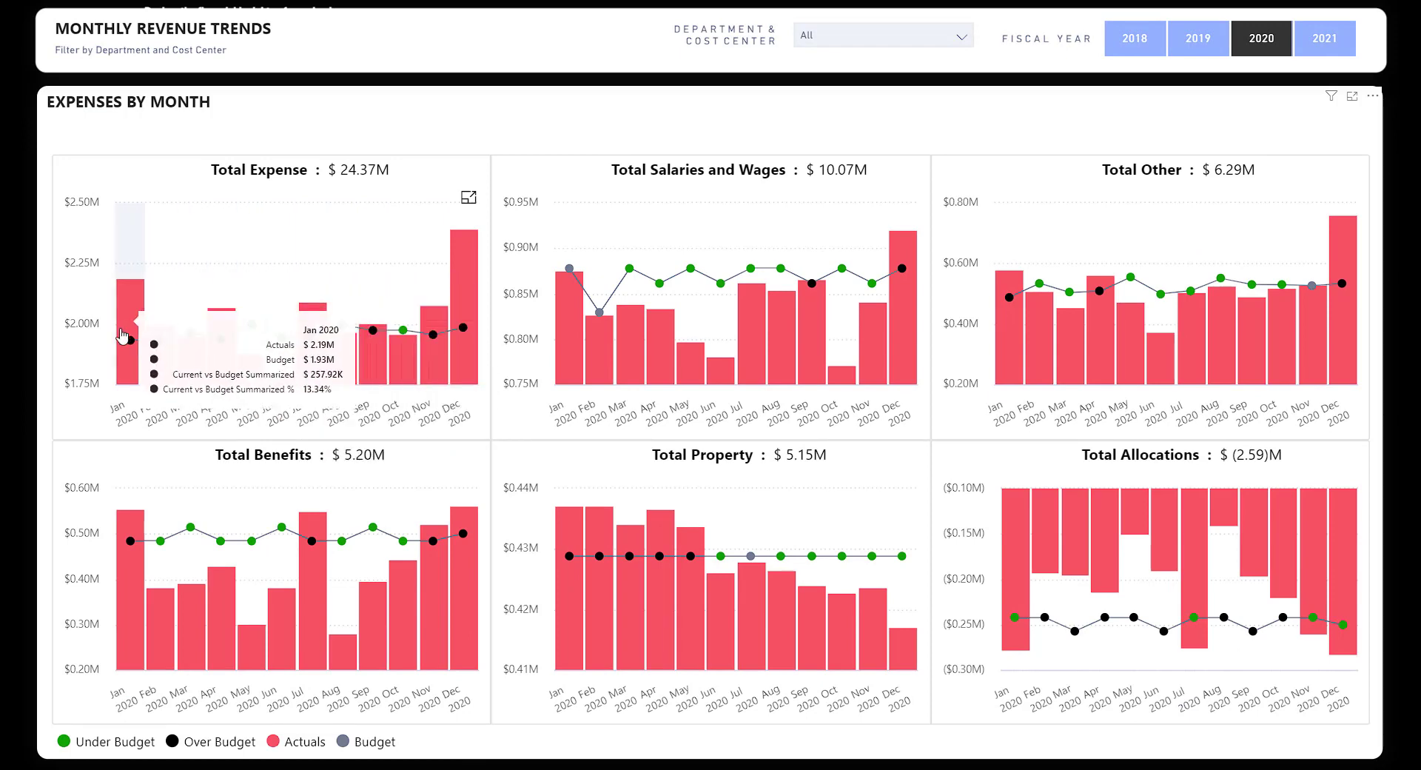
Check the 2020 monthly expense values on the expense chart's bars.
mouse_move(184, 334)
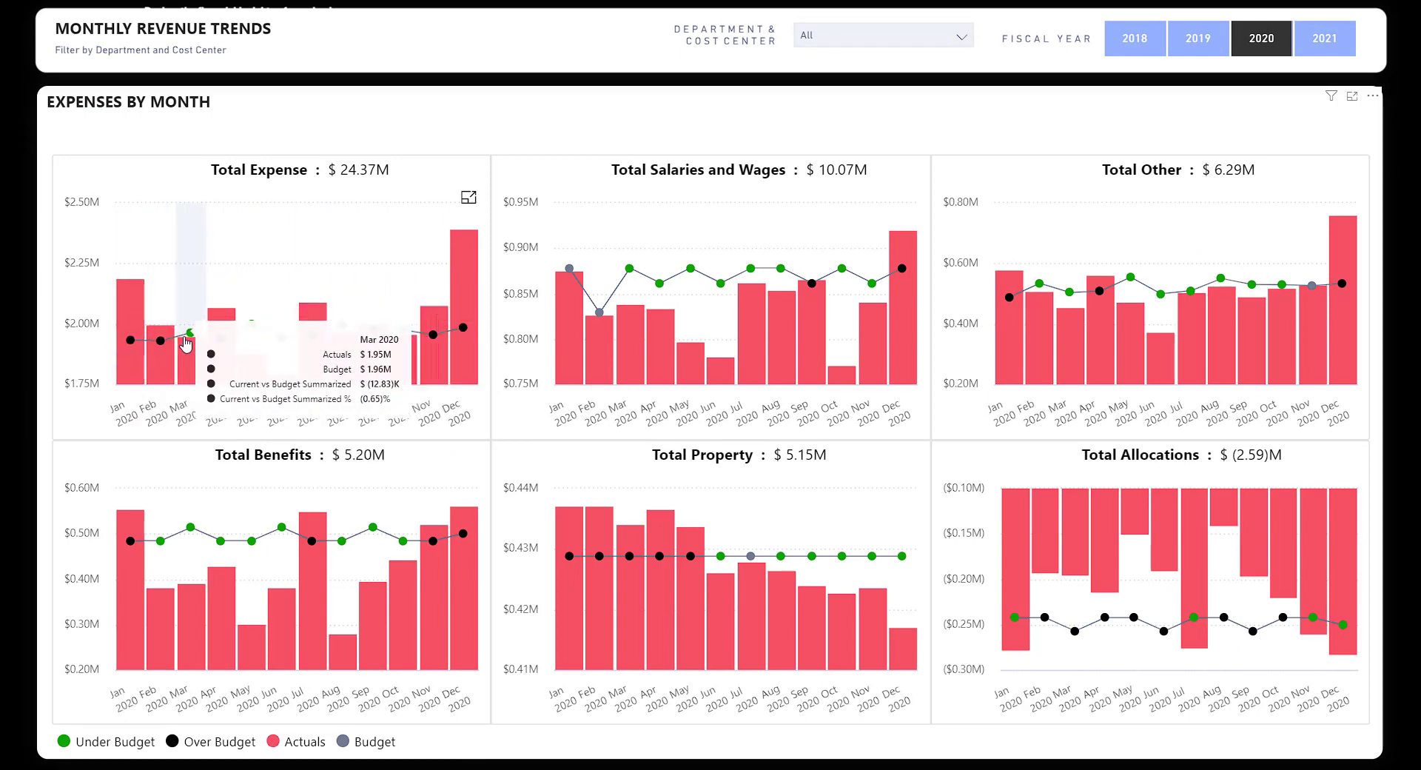
mouse_move(265, 348)
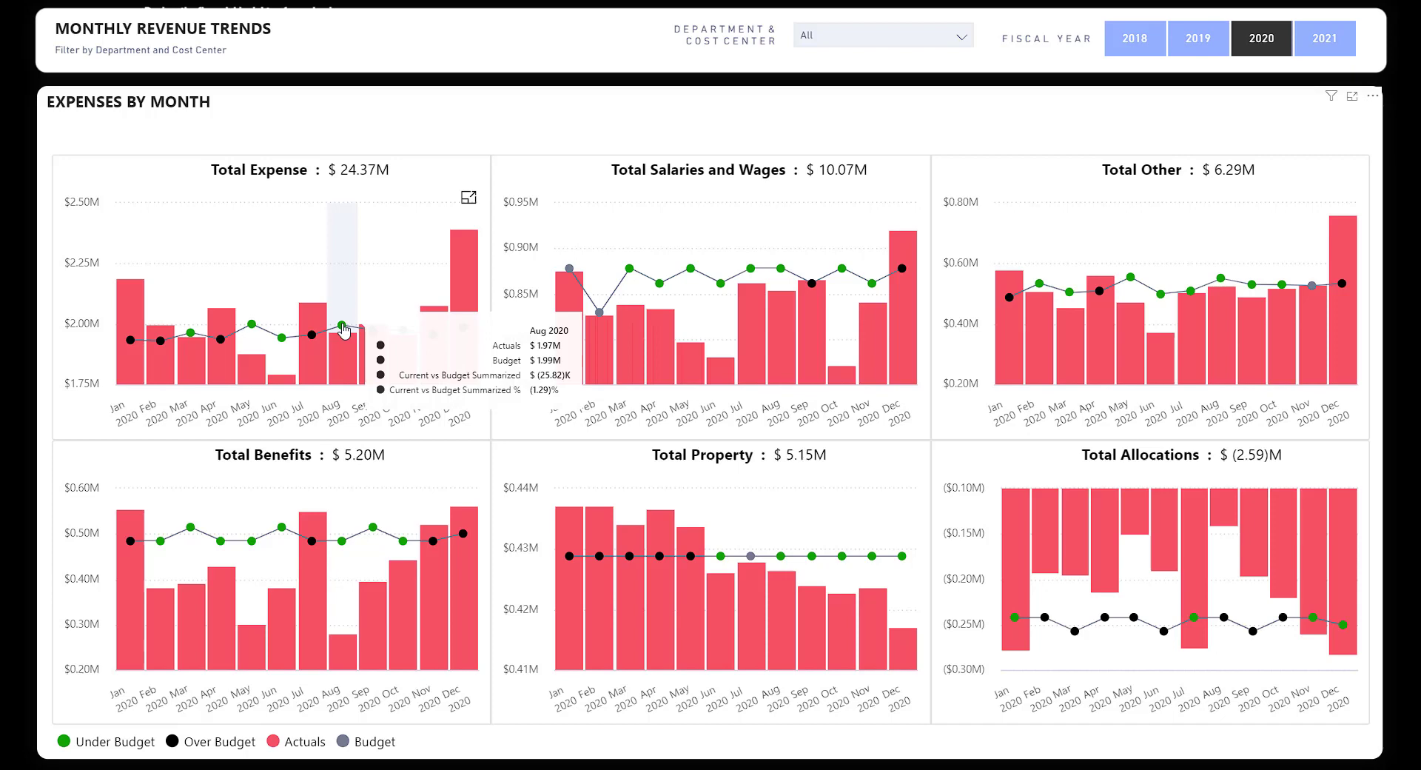
mouse_move(316, 318)
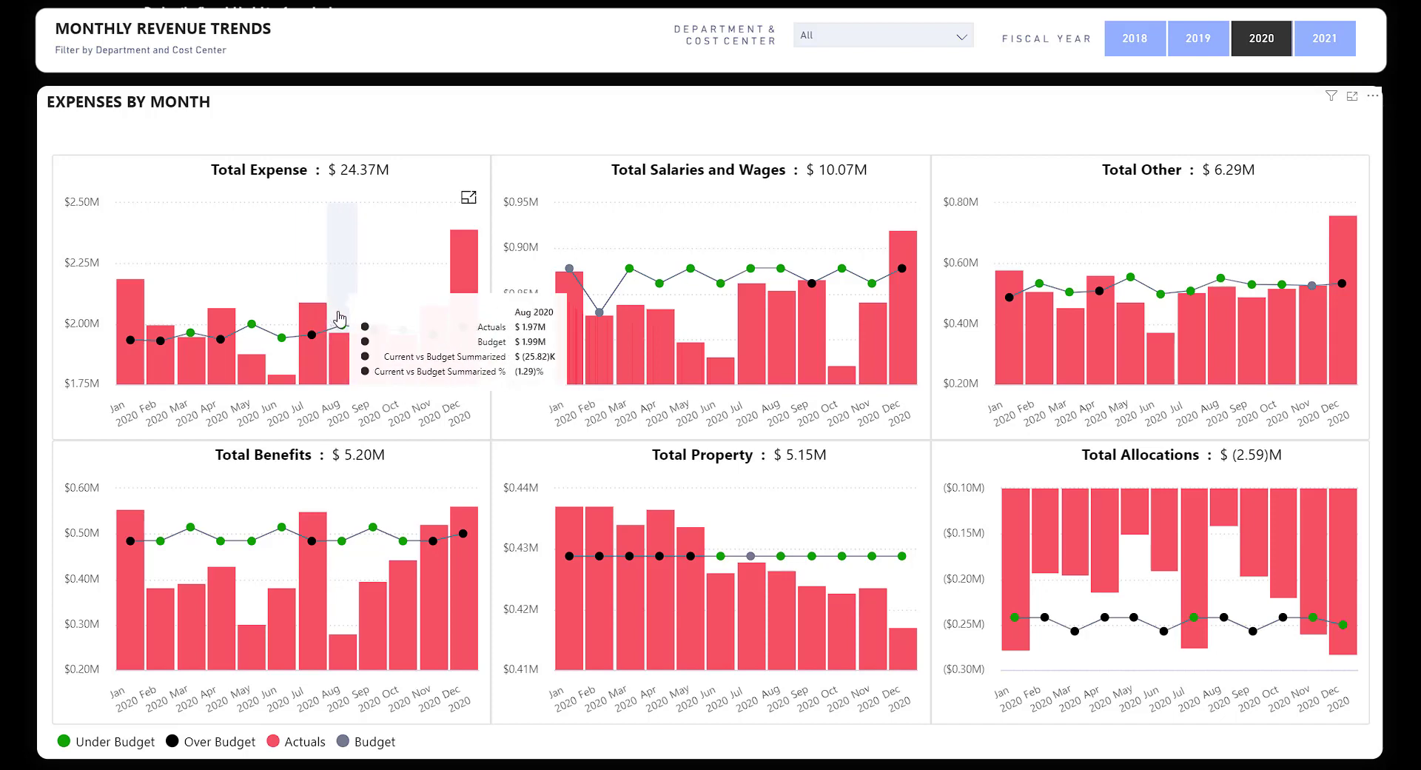
mouse_move(434, 343)
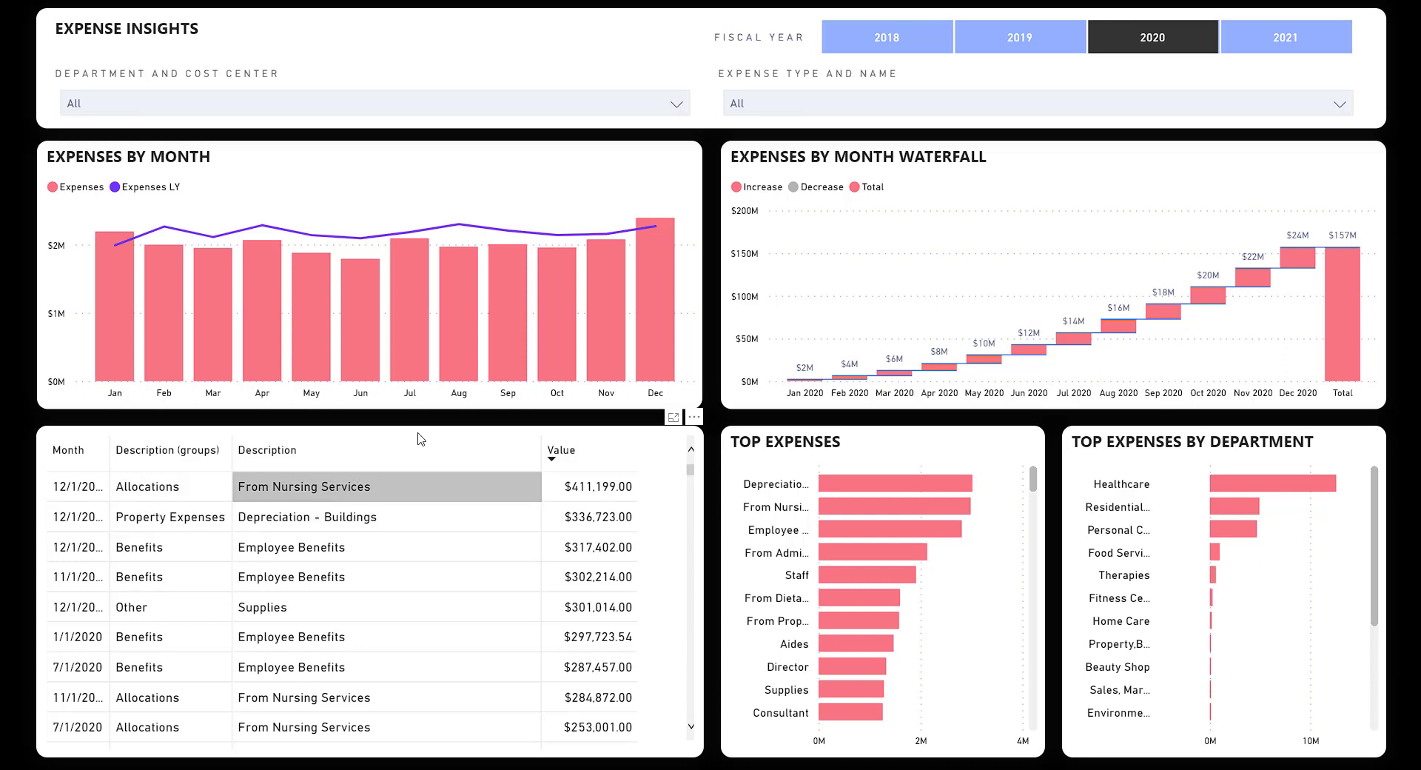
Filter Expense Type to Property Expenses, review the results, then reset it to Select all.
click(879, 113)
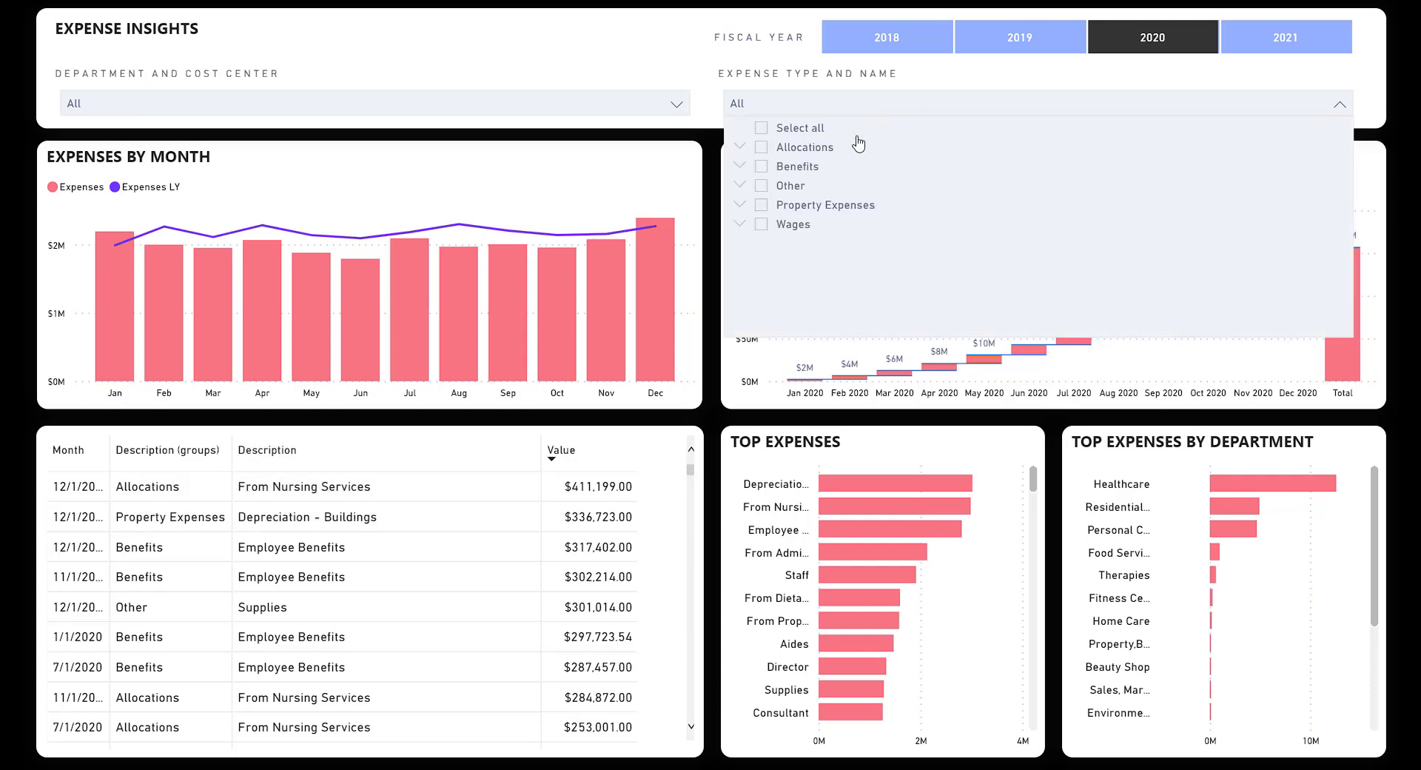
click(828, 211)
click(837, 111)
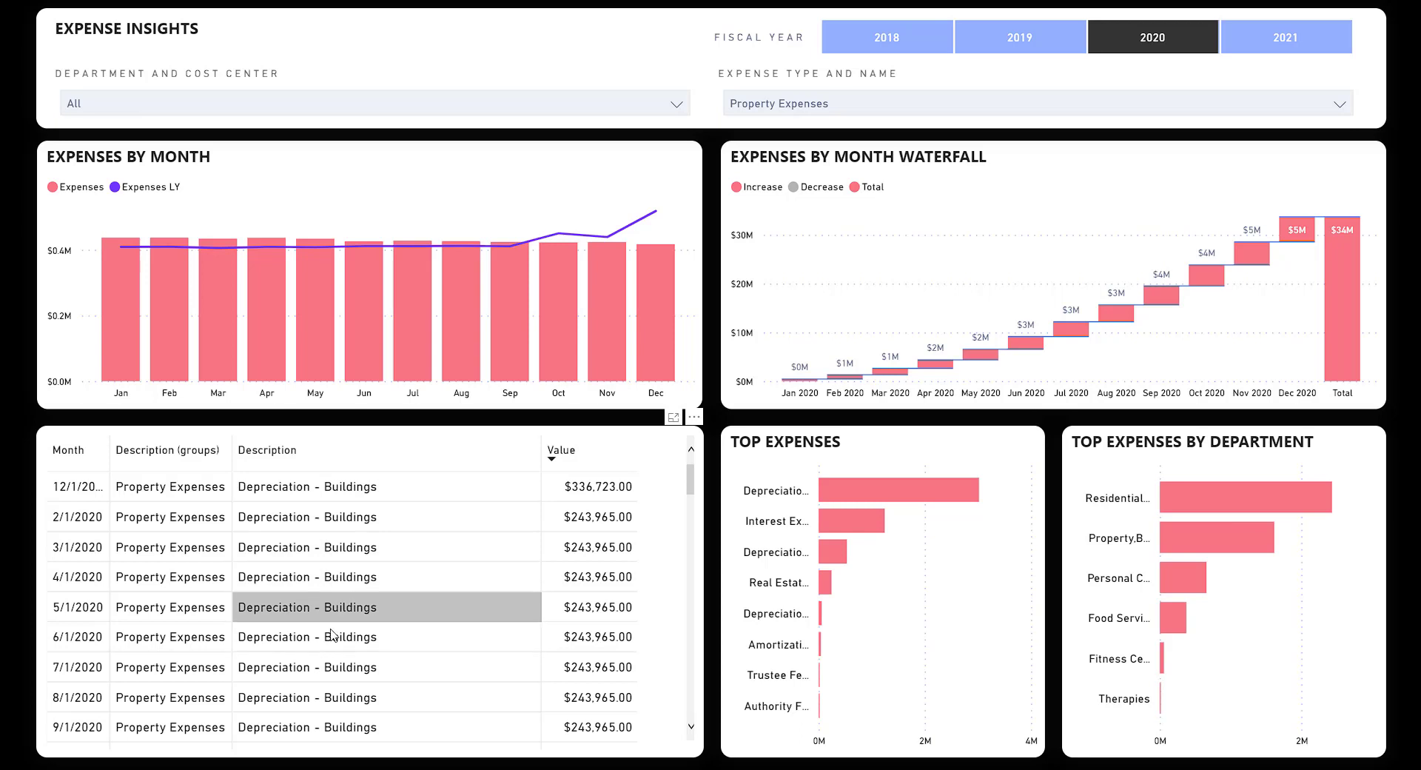
scroll(326, 547, down, 3)
scroll(329, 554, up, 3)
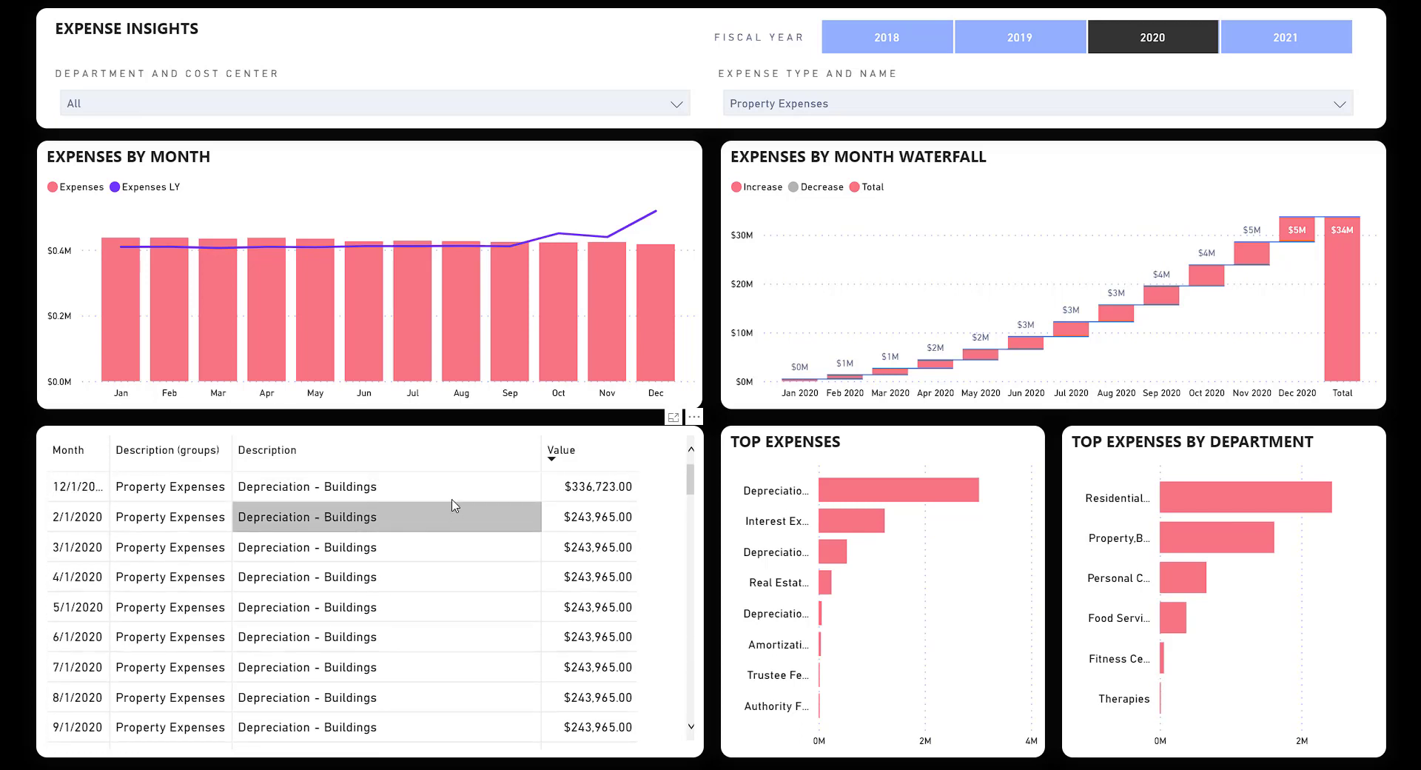
click(1031, 101)
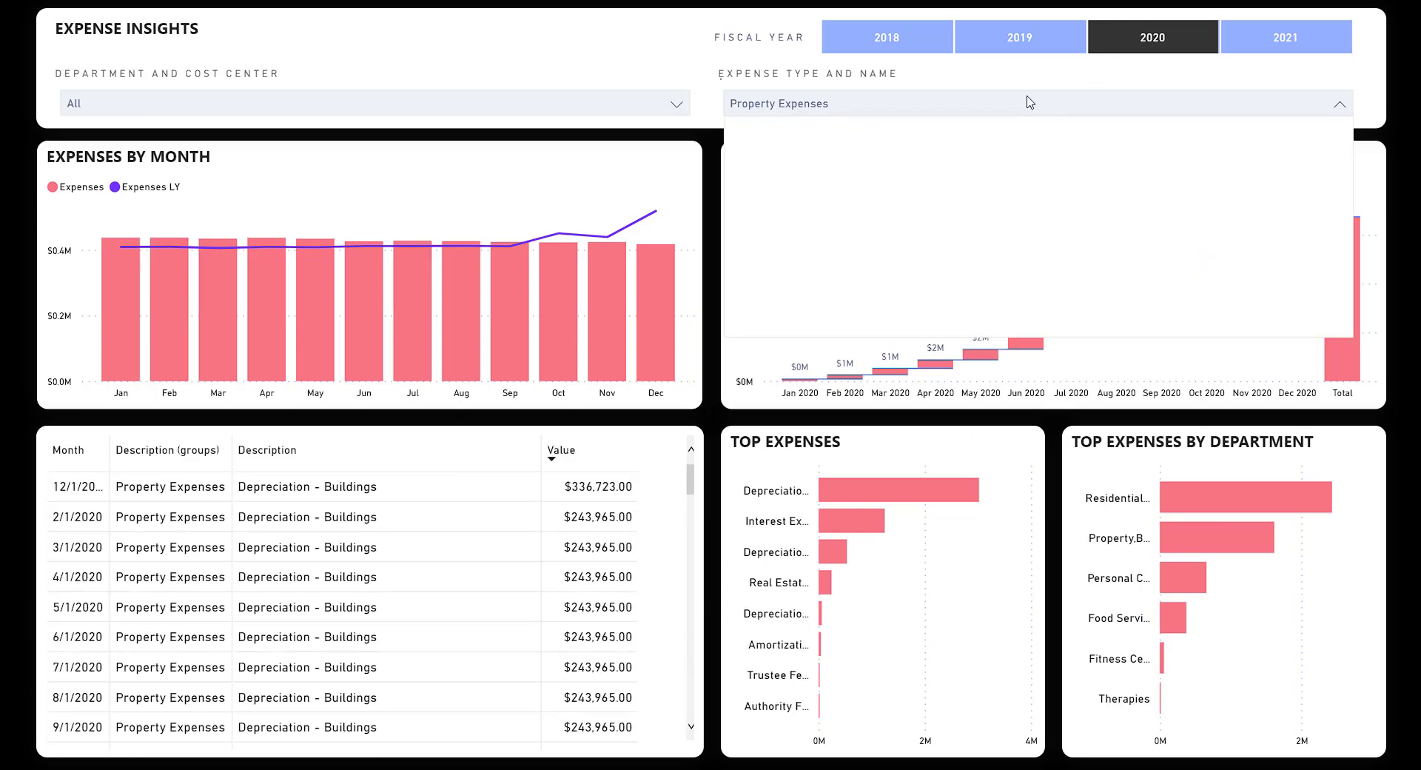
click(763, 127)
click(834, 111)
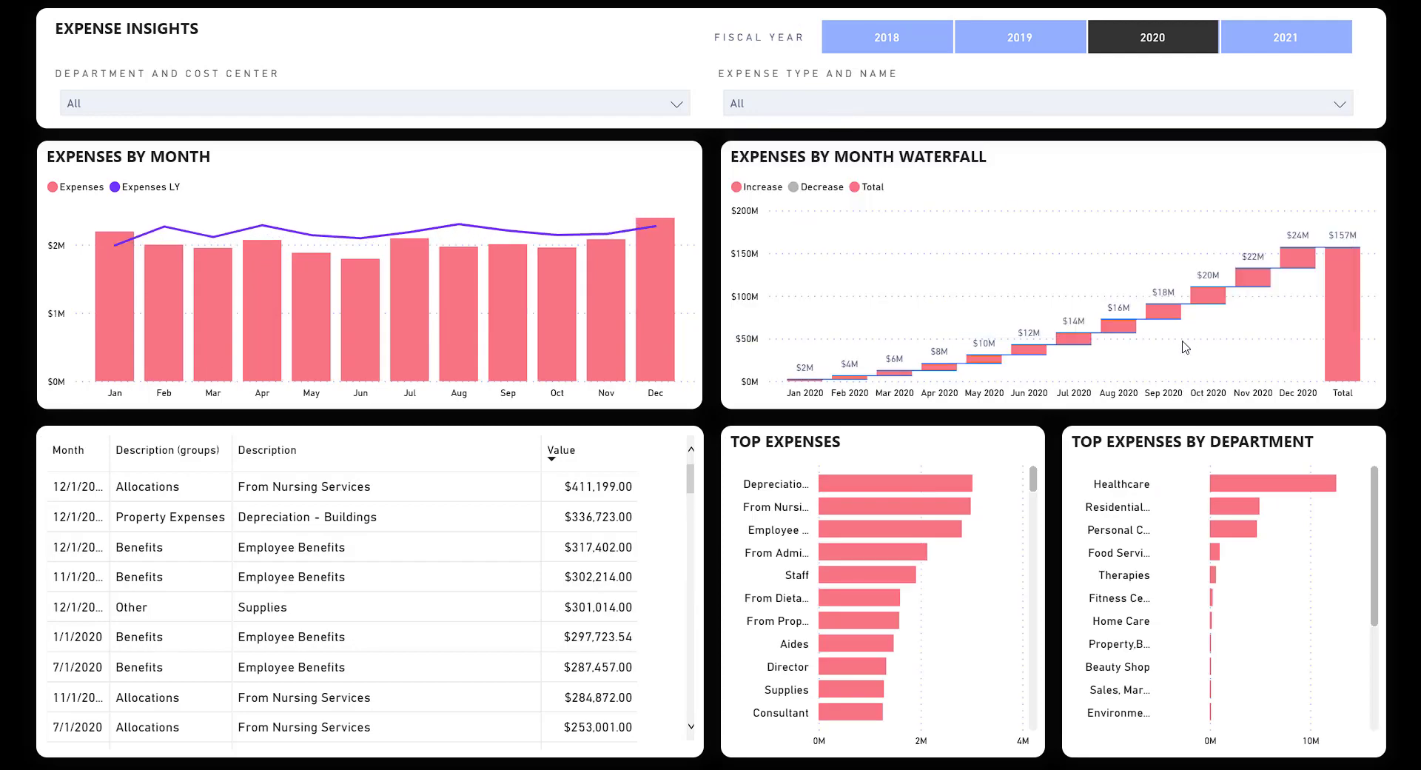
Filter all visuals to April 2020, clear it, and go to the vendor expenses page.
click(279, 351)
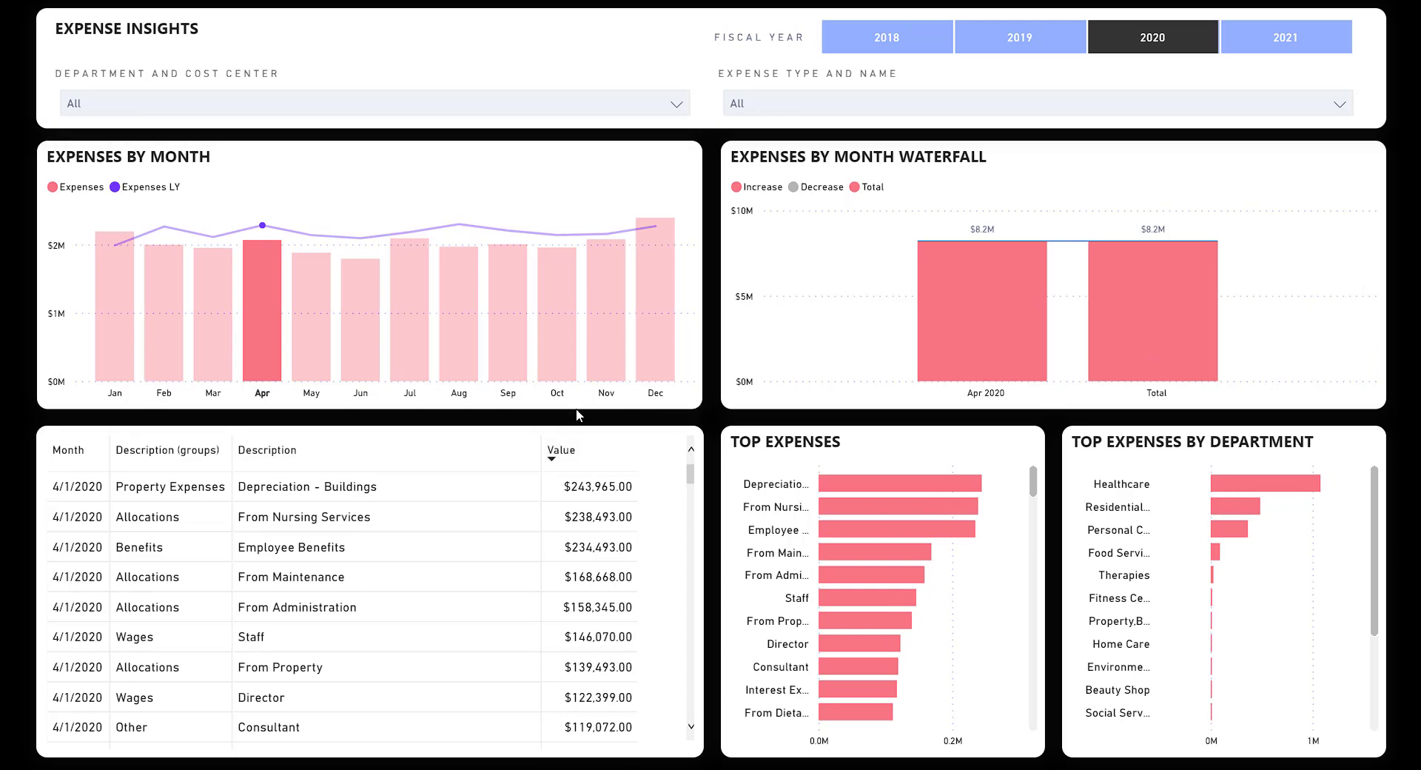
click(264, 341)
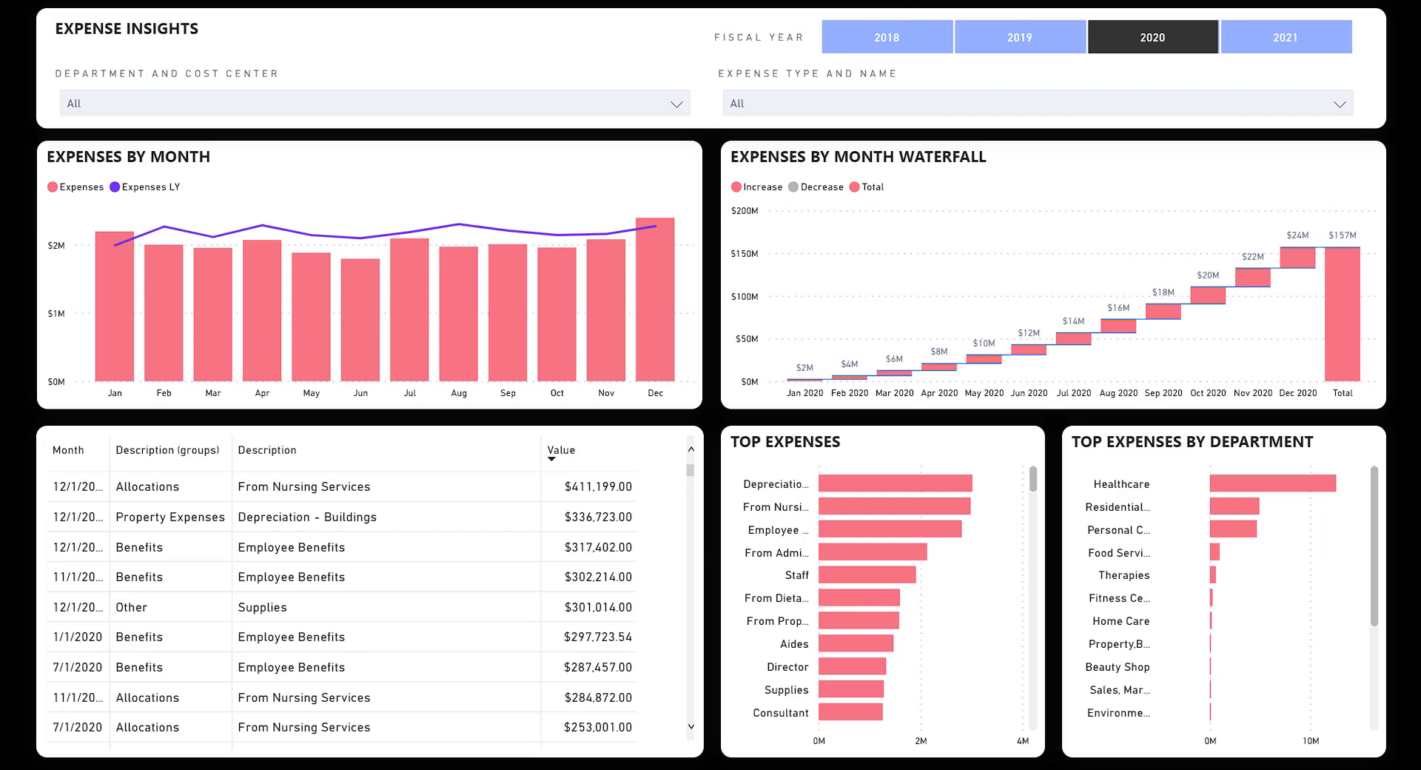
key(ctrl+Page_Down)
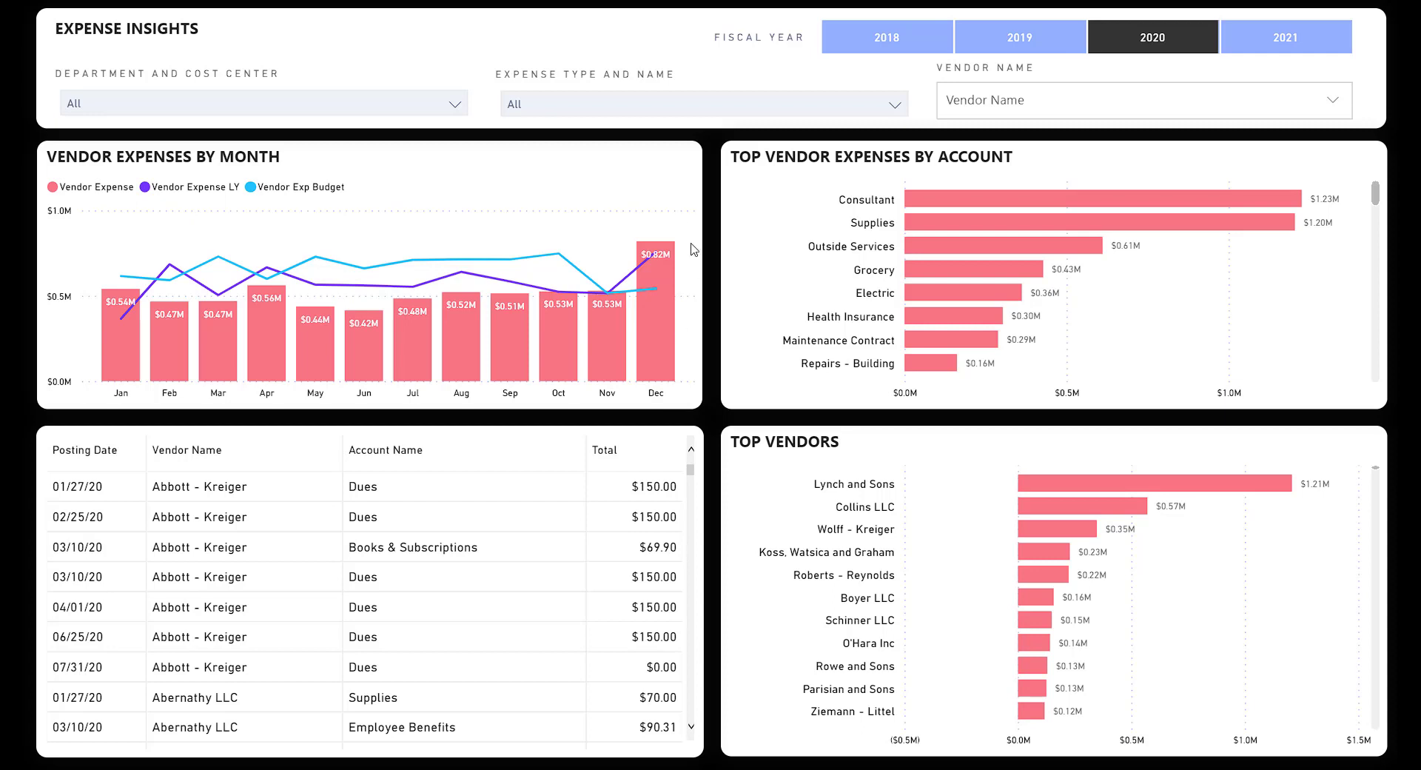
Filter the vendor figures to the Food Service department, leaving expense types unchanged.
click(324, 103)
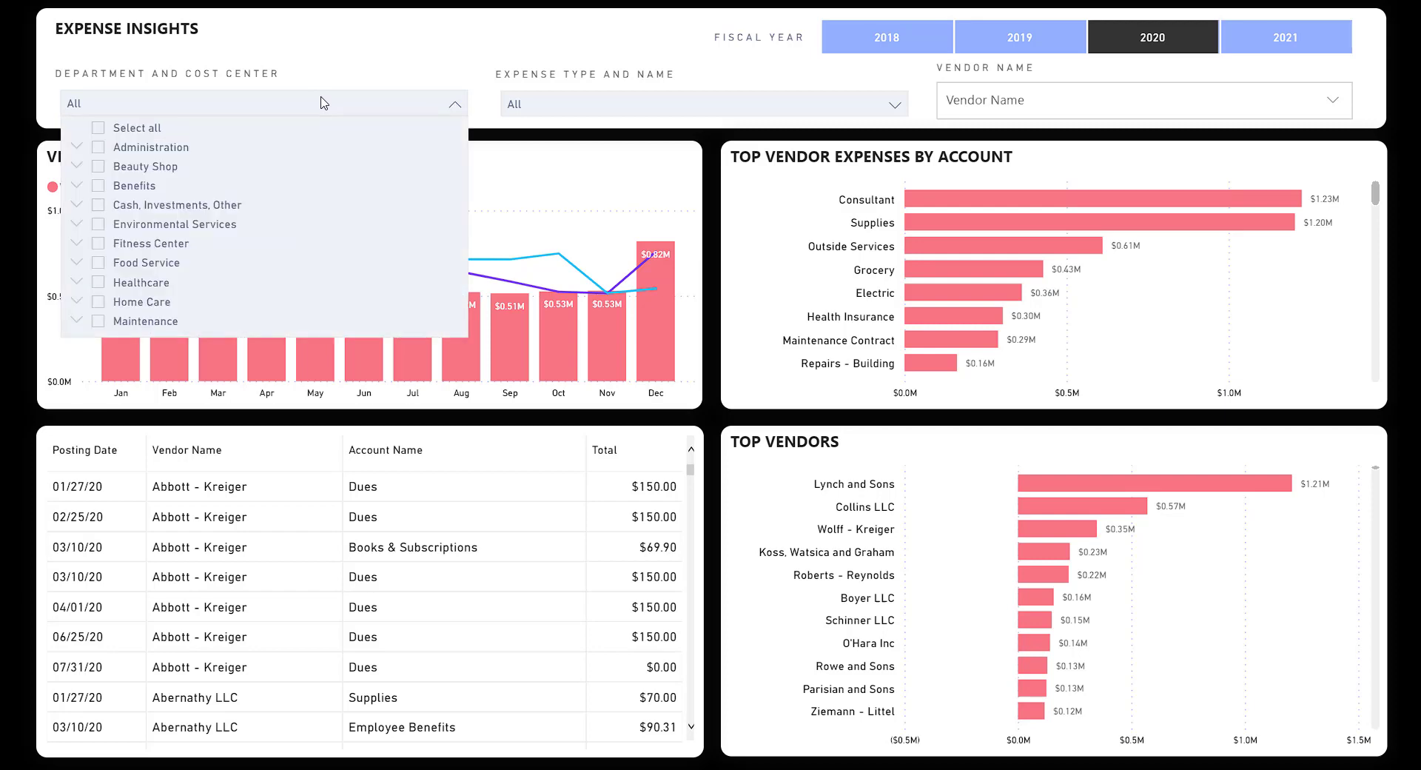
click(135, 262)
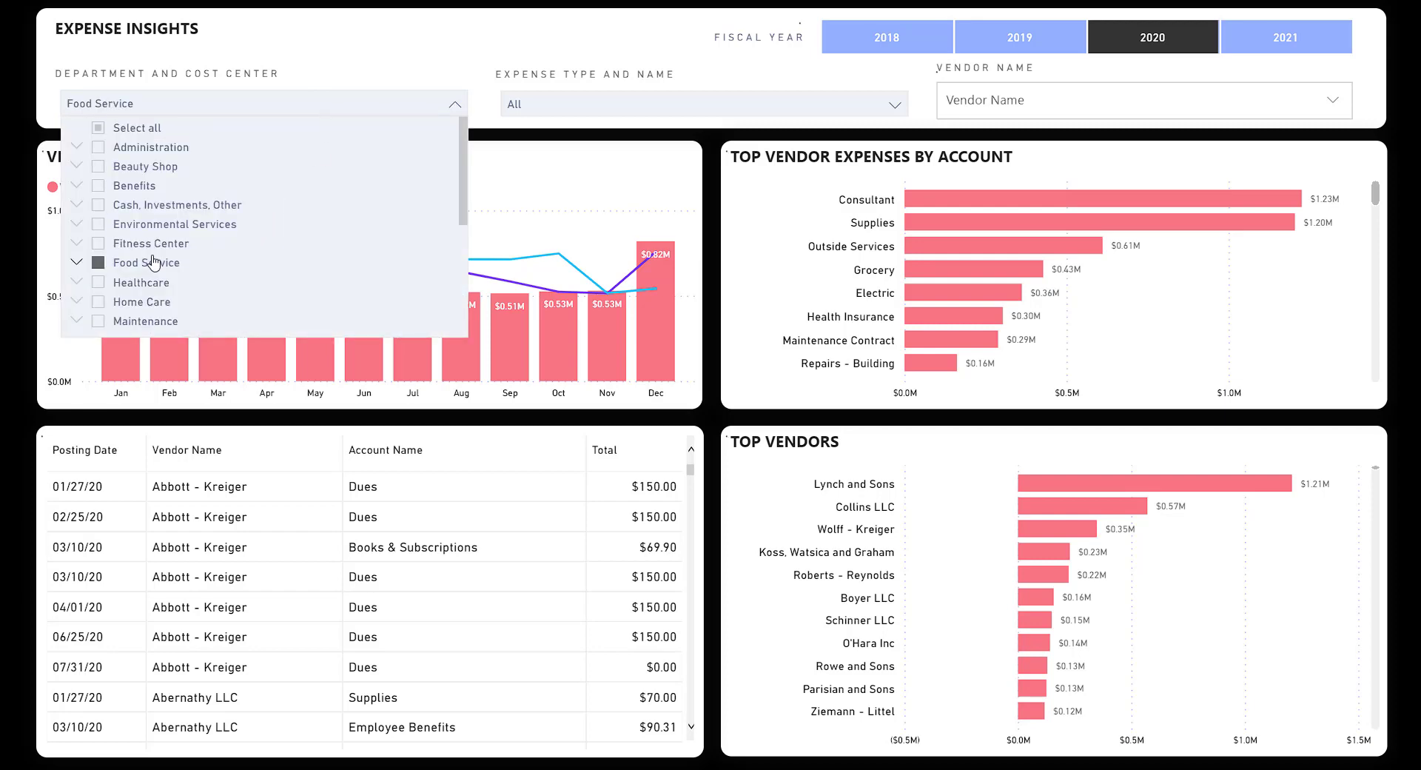
click(191, 103)
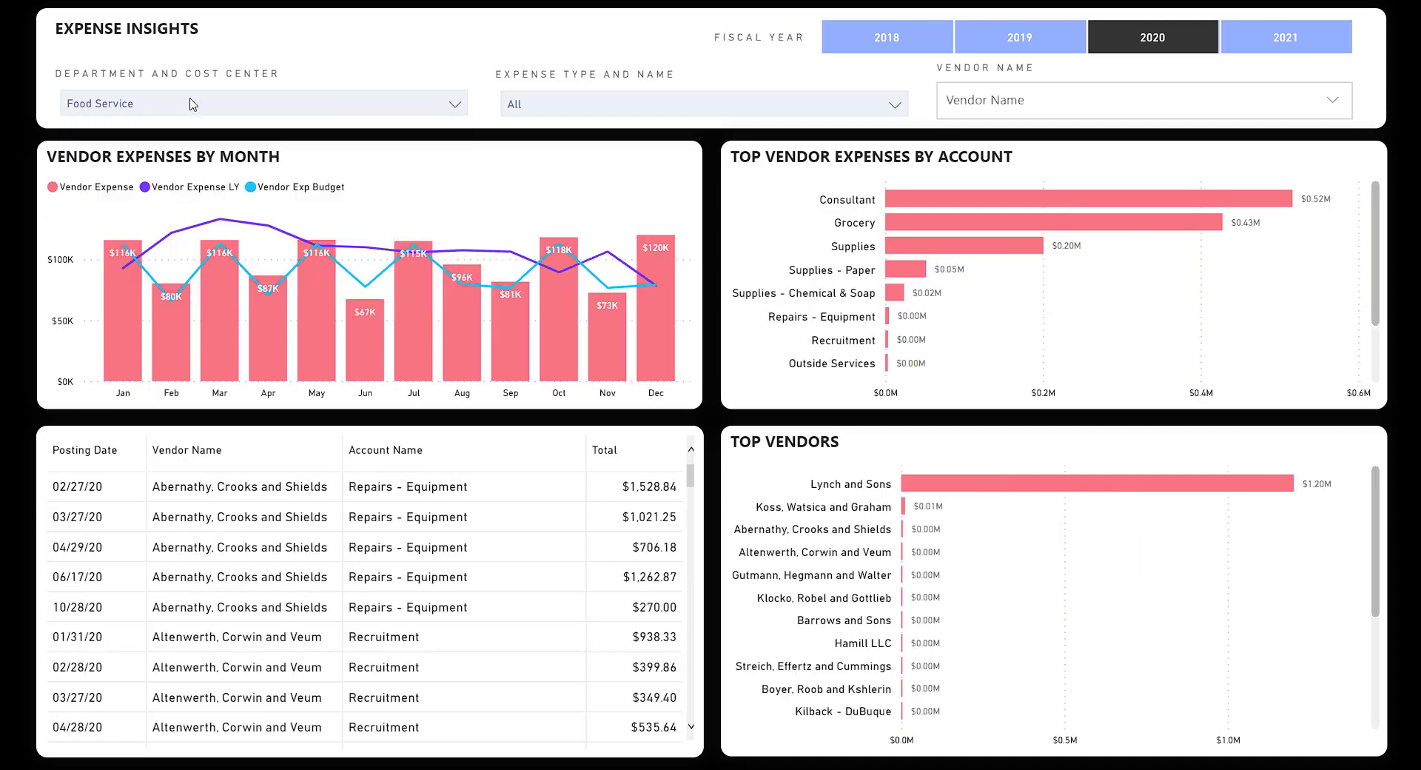
click(604, 102)
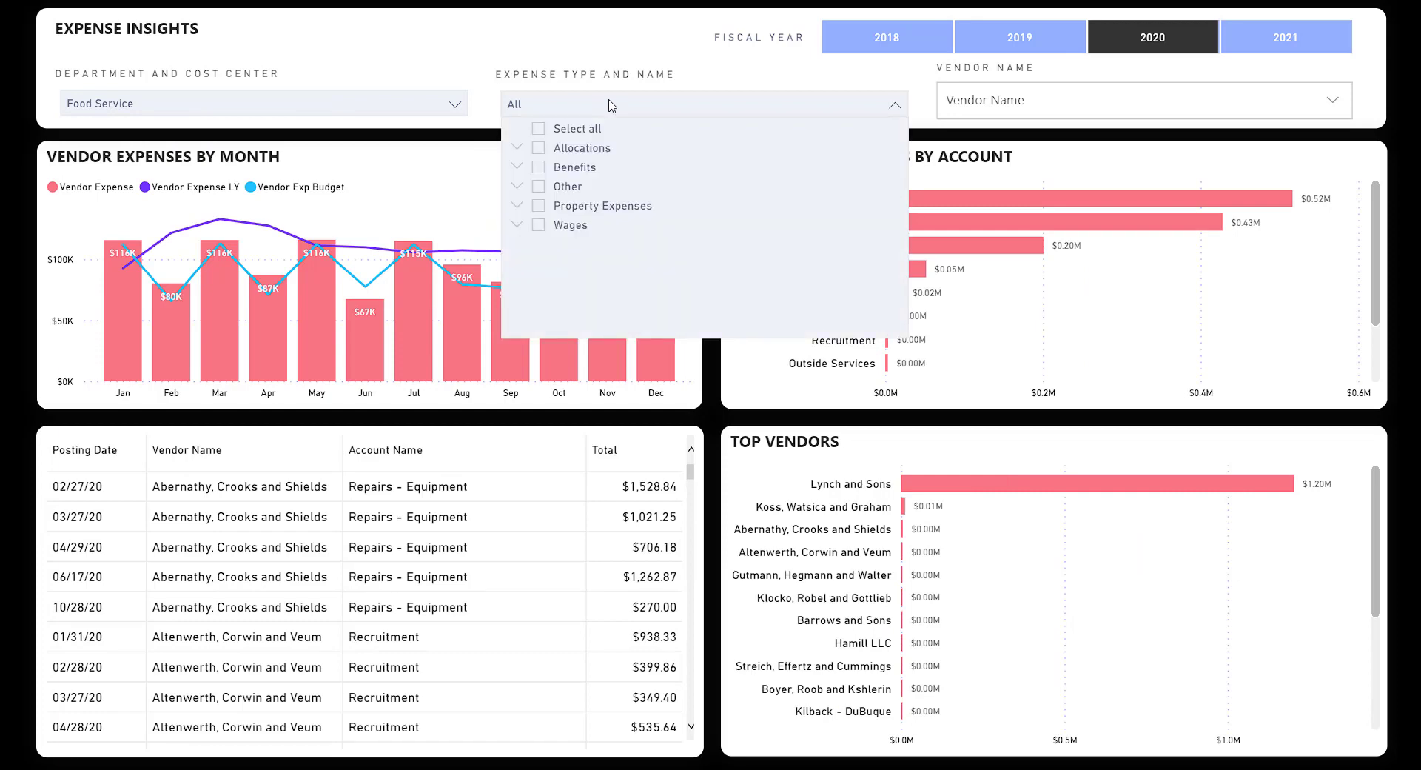
click(608, 103)
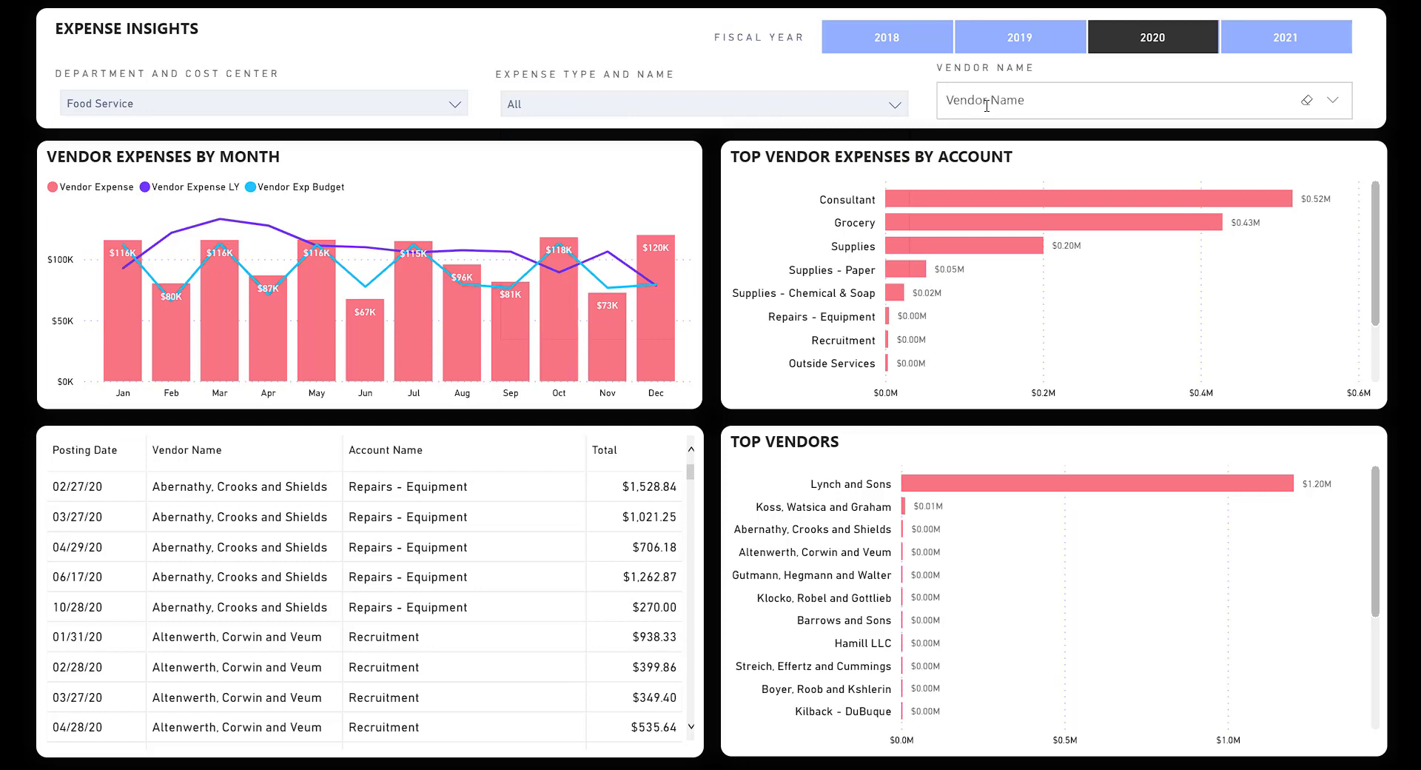
Filter to the vendor Altenwerth, Corwin and Veum, then clear that vendor filter.
click(987, 106)
text(a)
key(BackSpace)
key(BackSpace)
text(al)
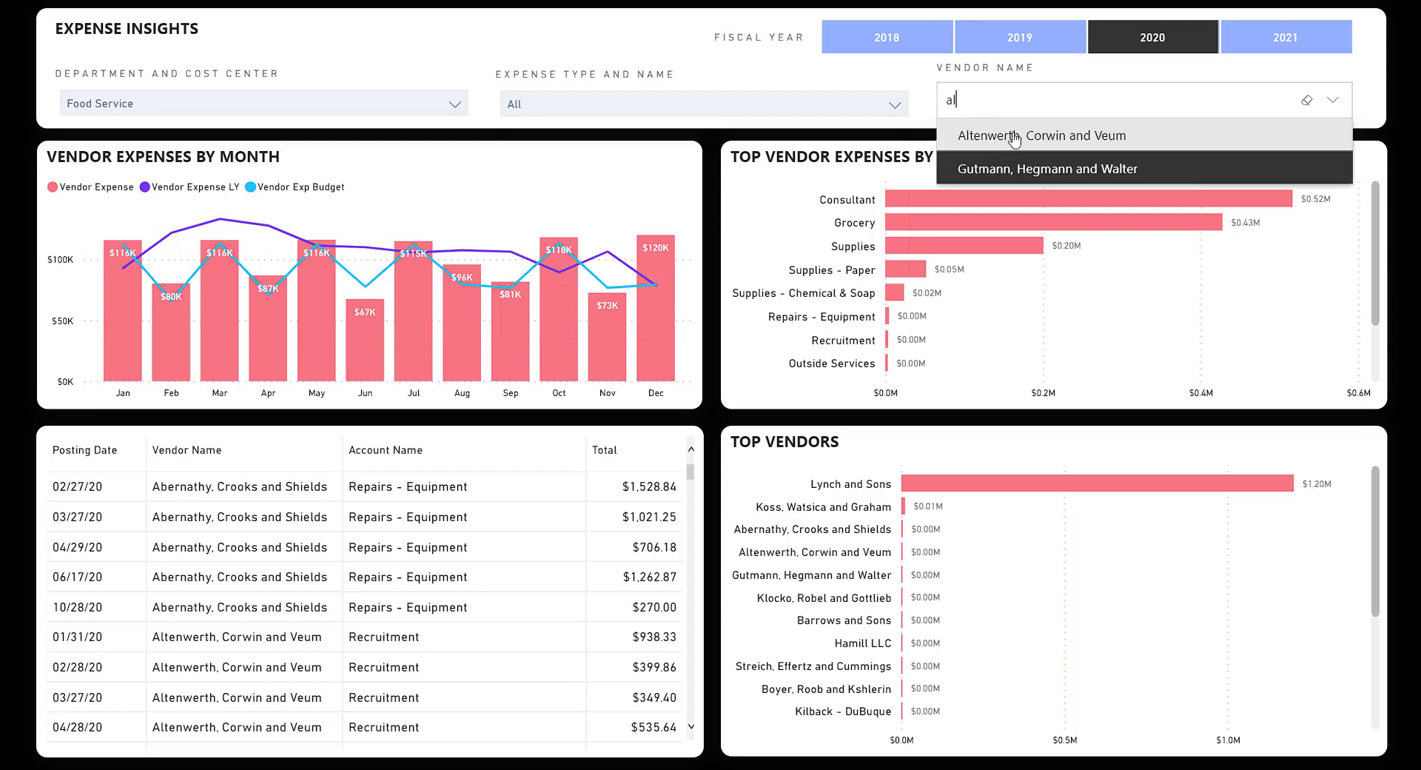
click(1014, 137)
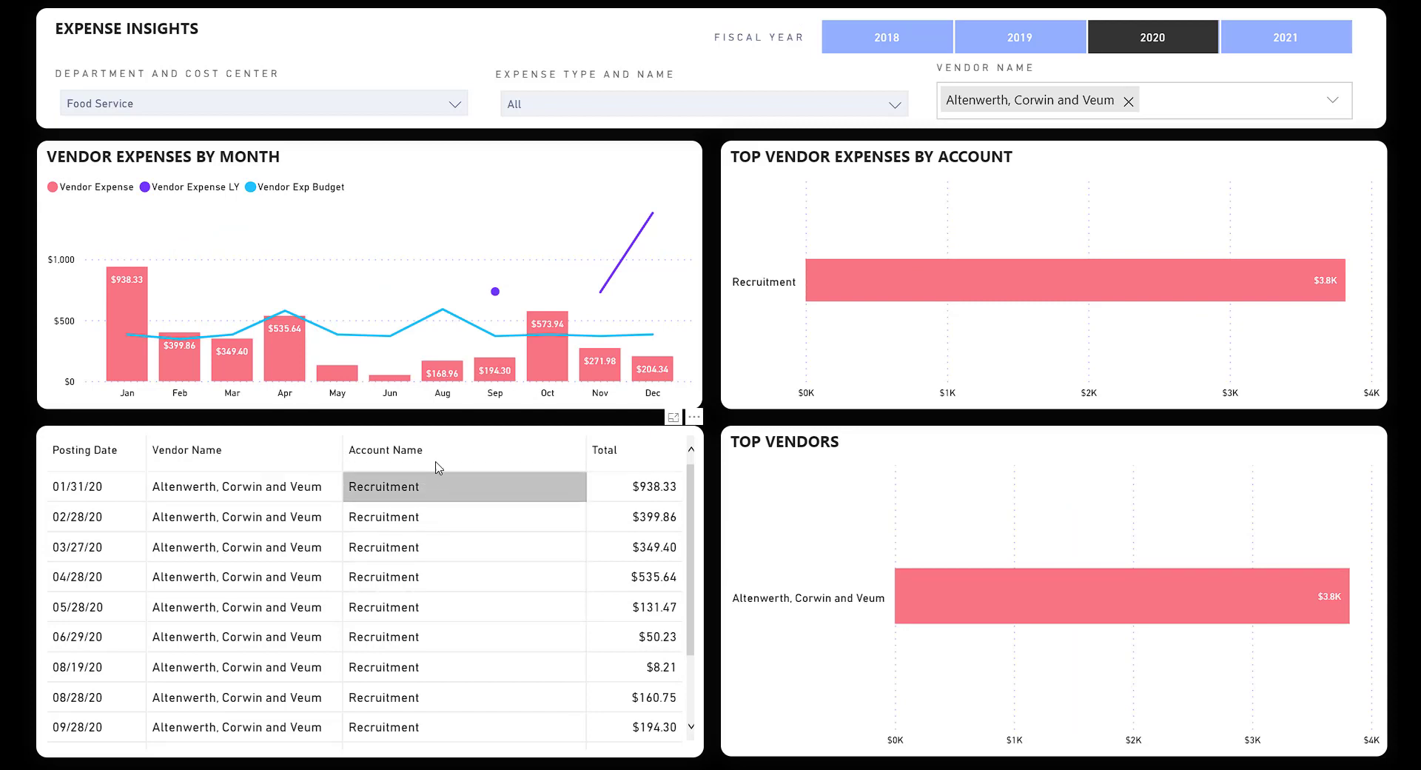
scroll(442, 555, down, 2)
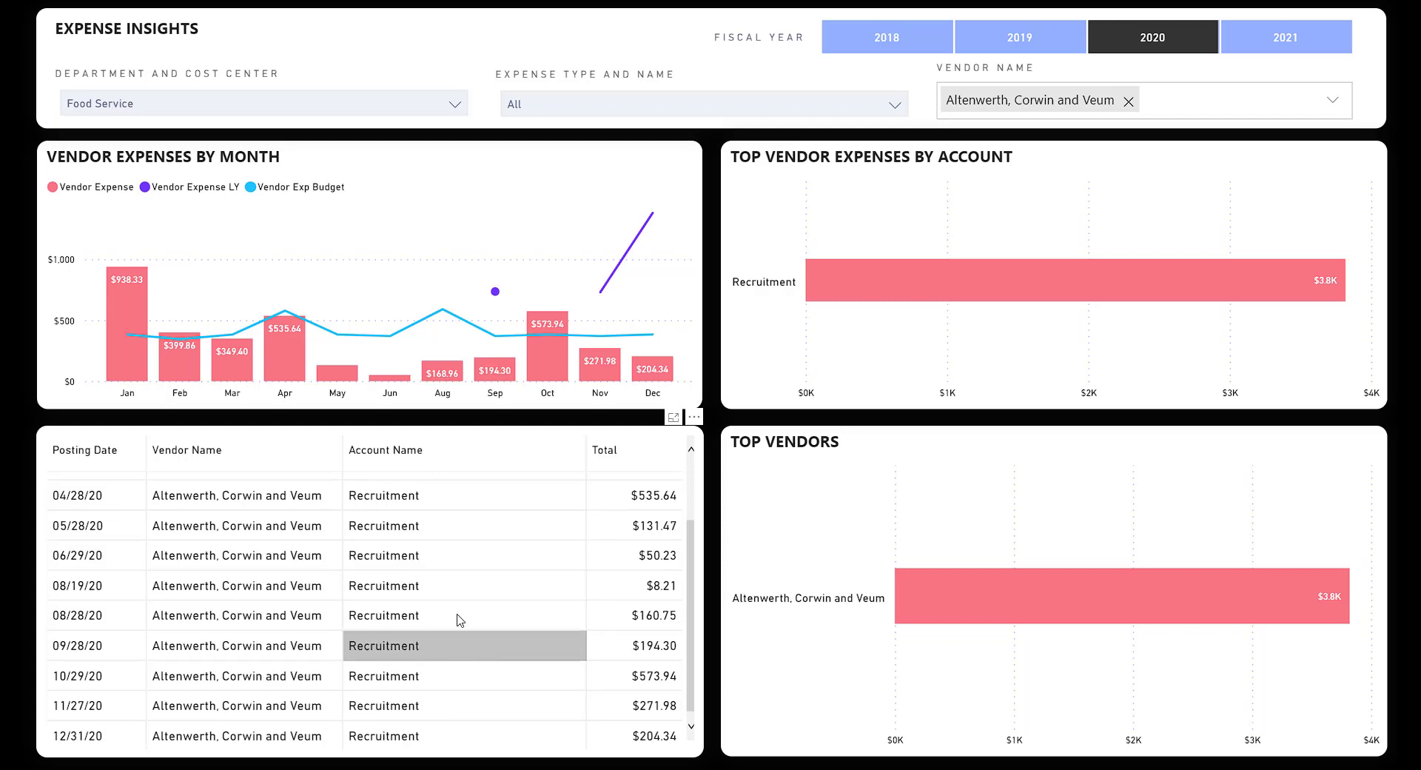
scroll(492, 618, up, 2)
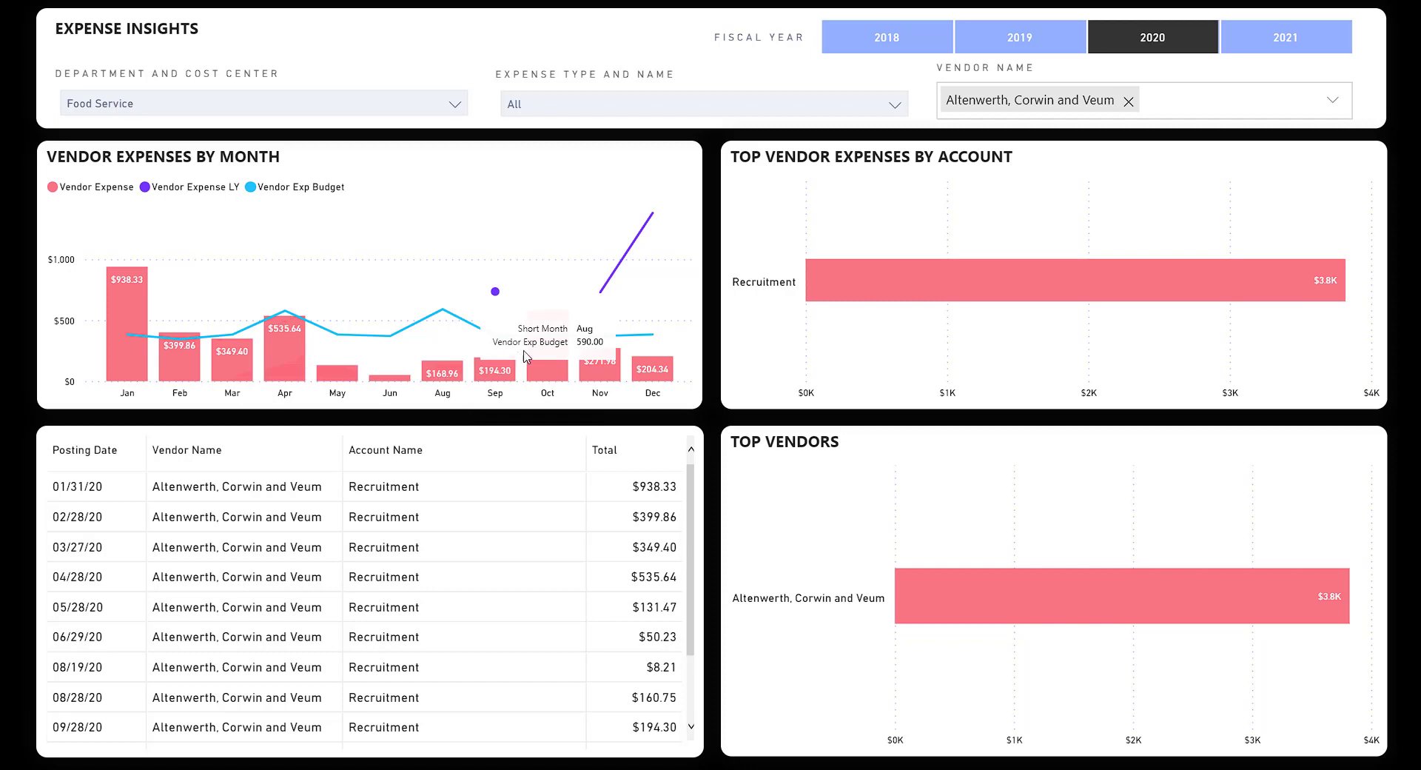
mouse_move(498, 296)
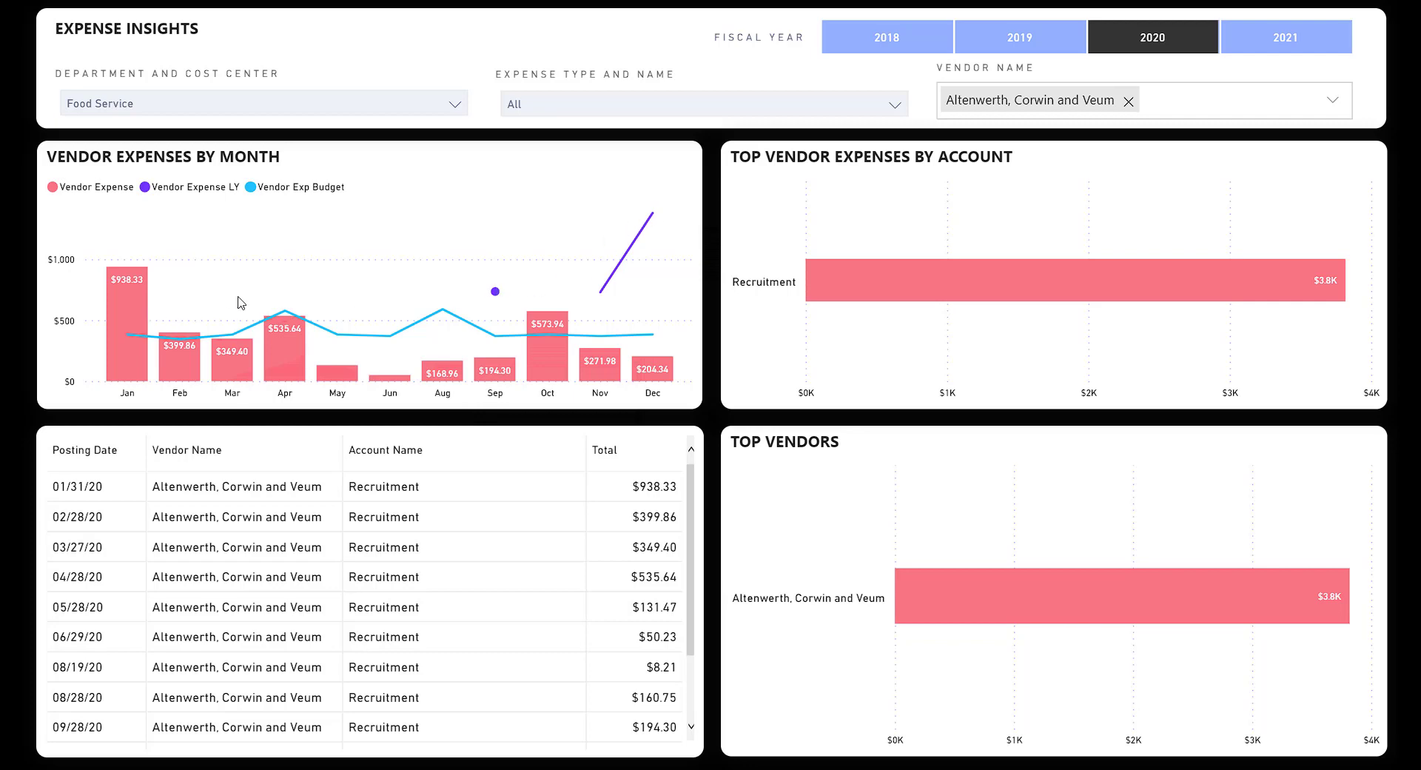
click(1128, 101)
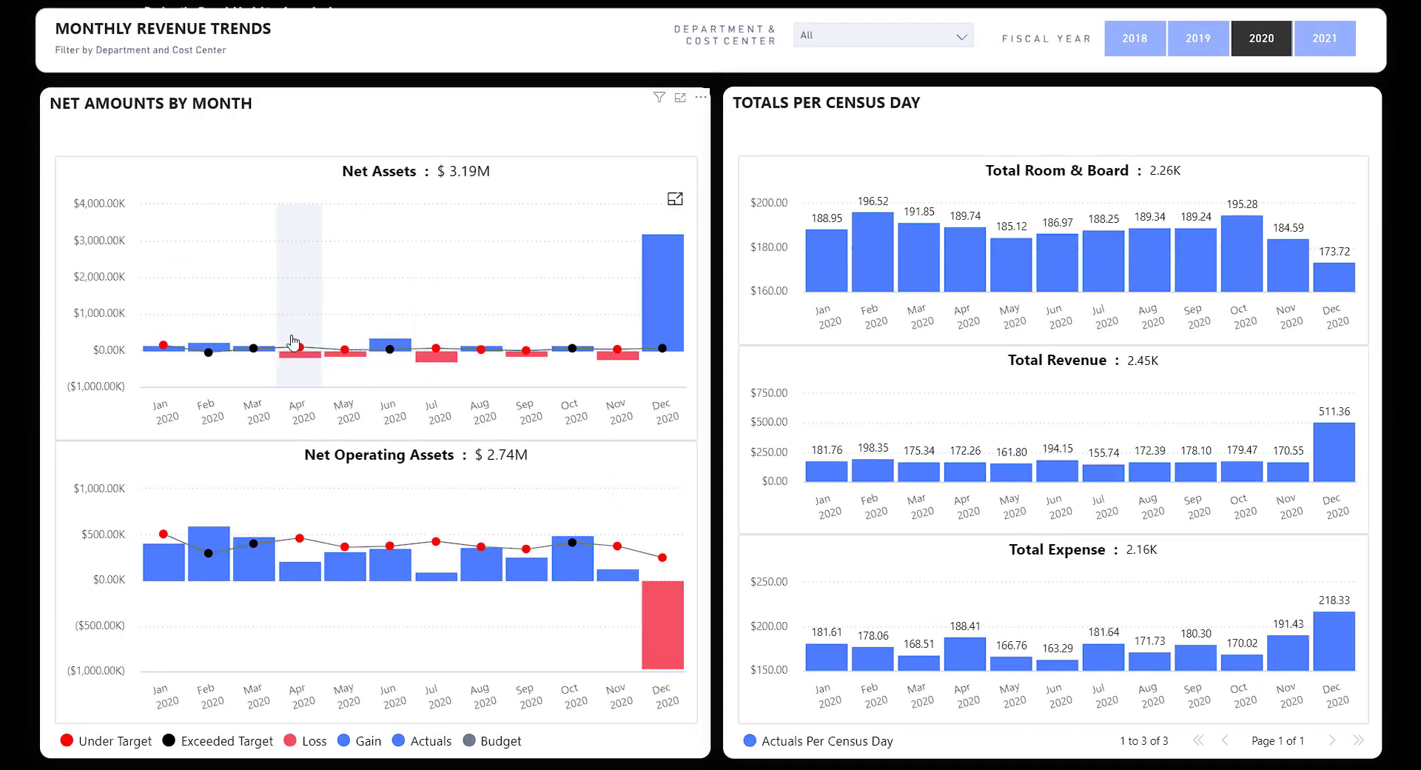
Filter the census-day figures to Healthcare, then remove it to show all departments.
mouse_move(209, 353)
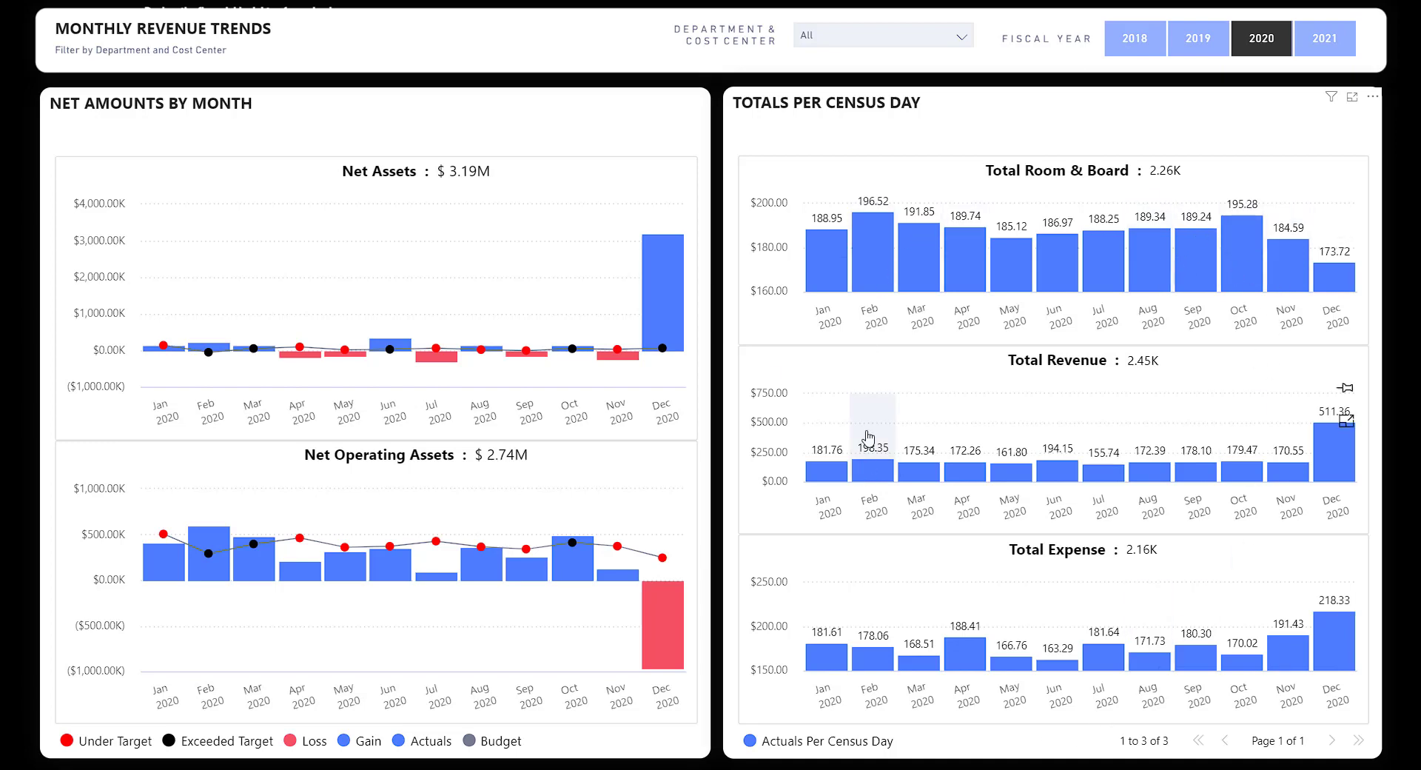
click(887, 35)
click(880, 194)
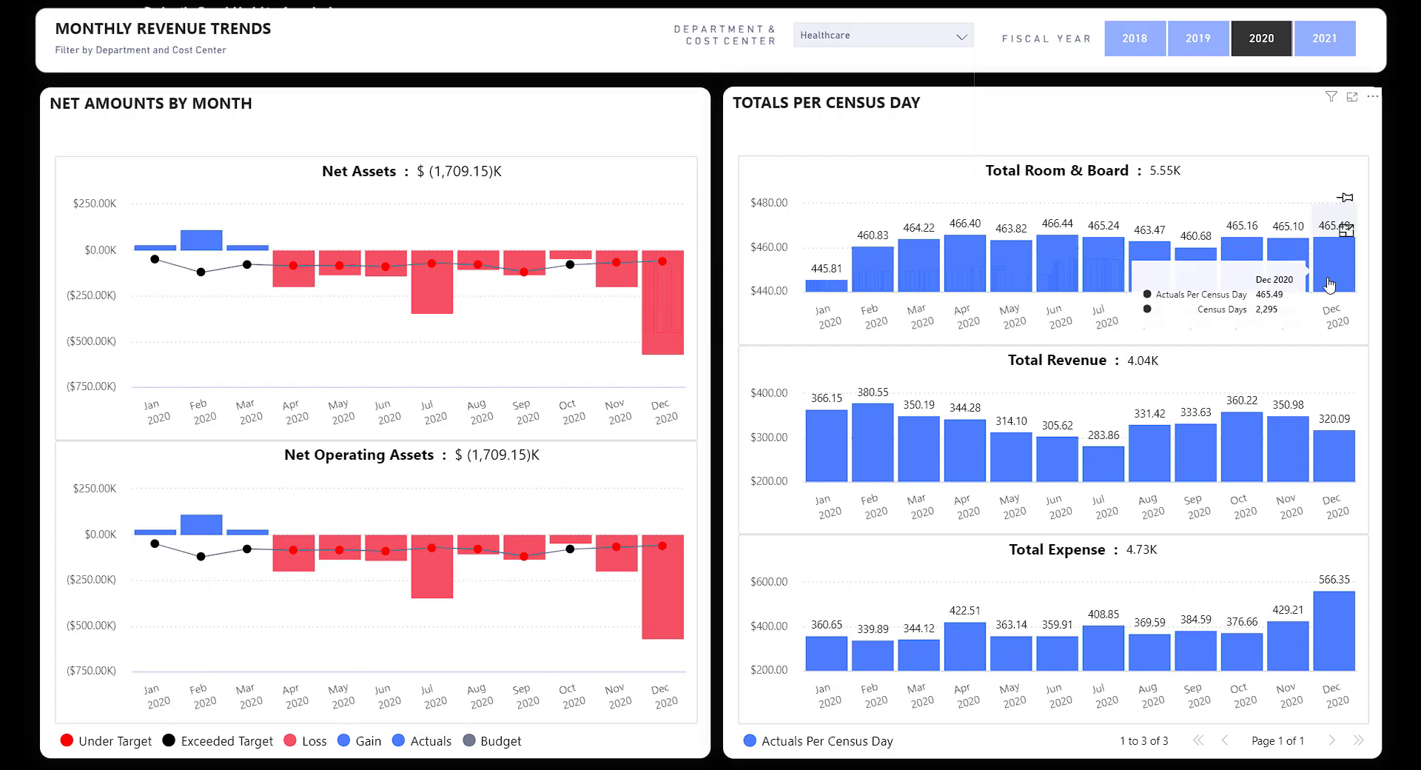
click(851, 35)
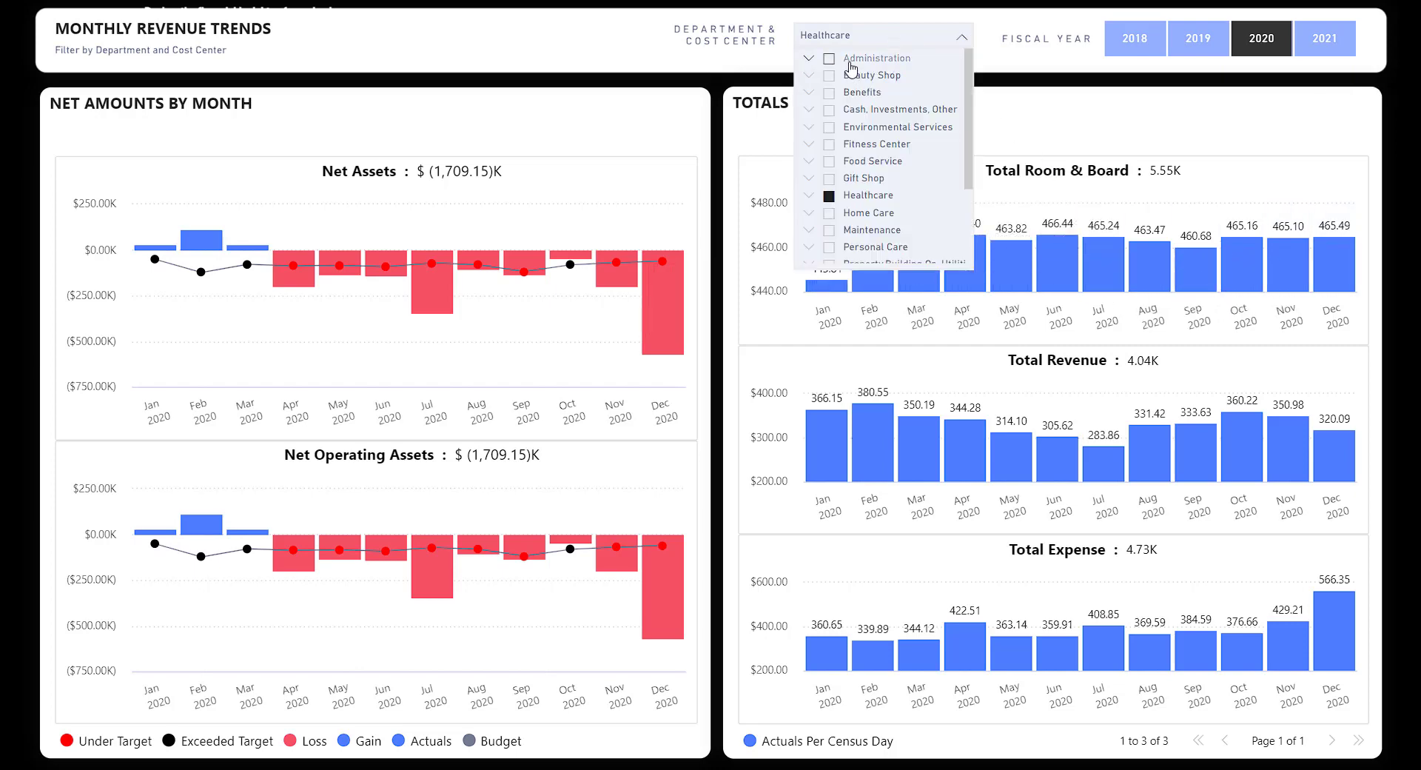
click(851, 196)
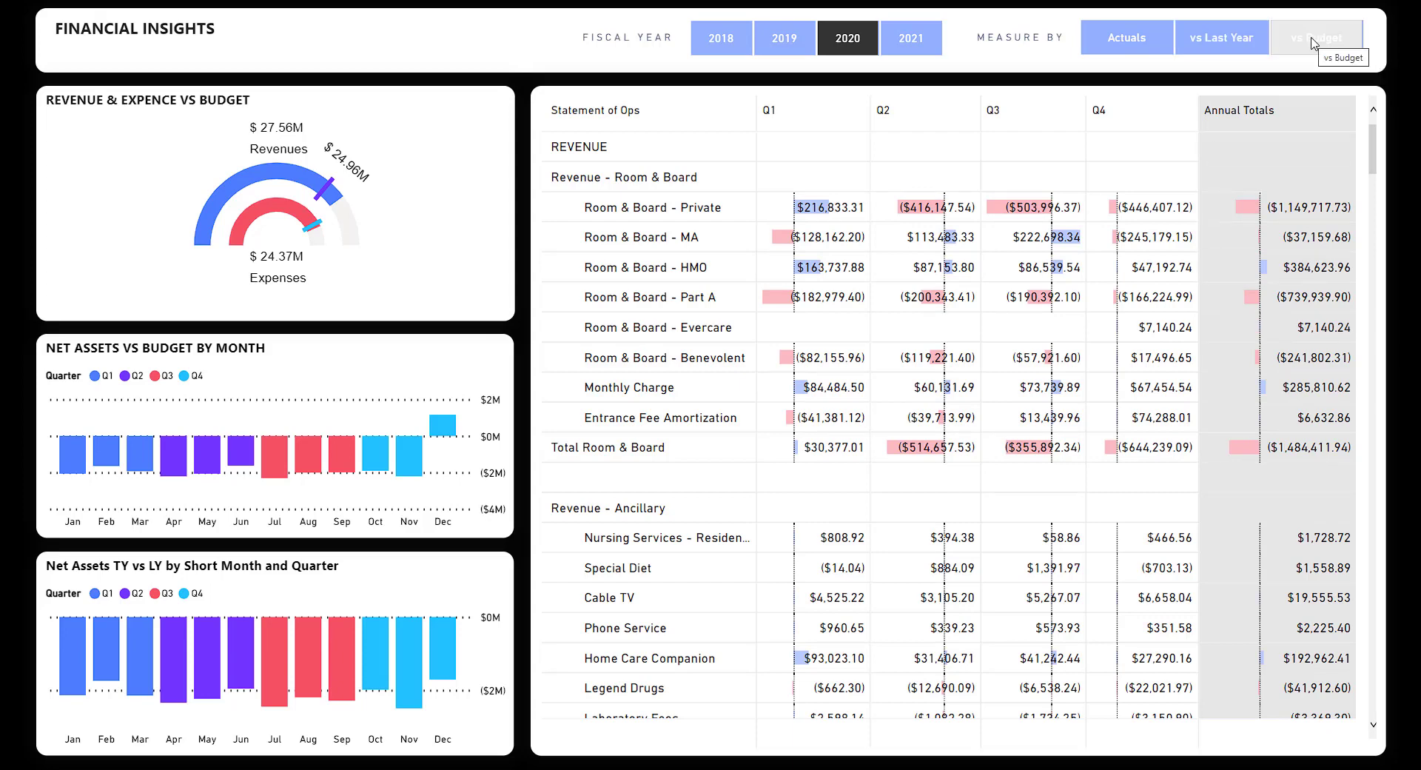
Measure the statement figures versus last year, then switch them to plain actuals.
click(1230, 44)
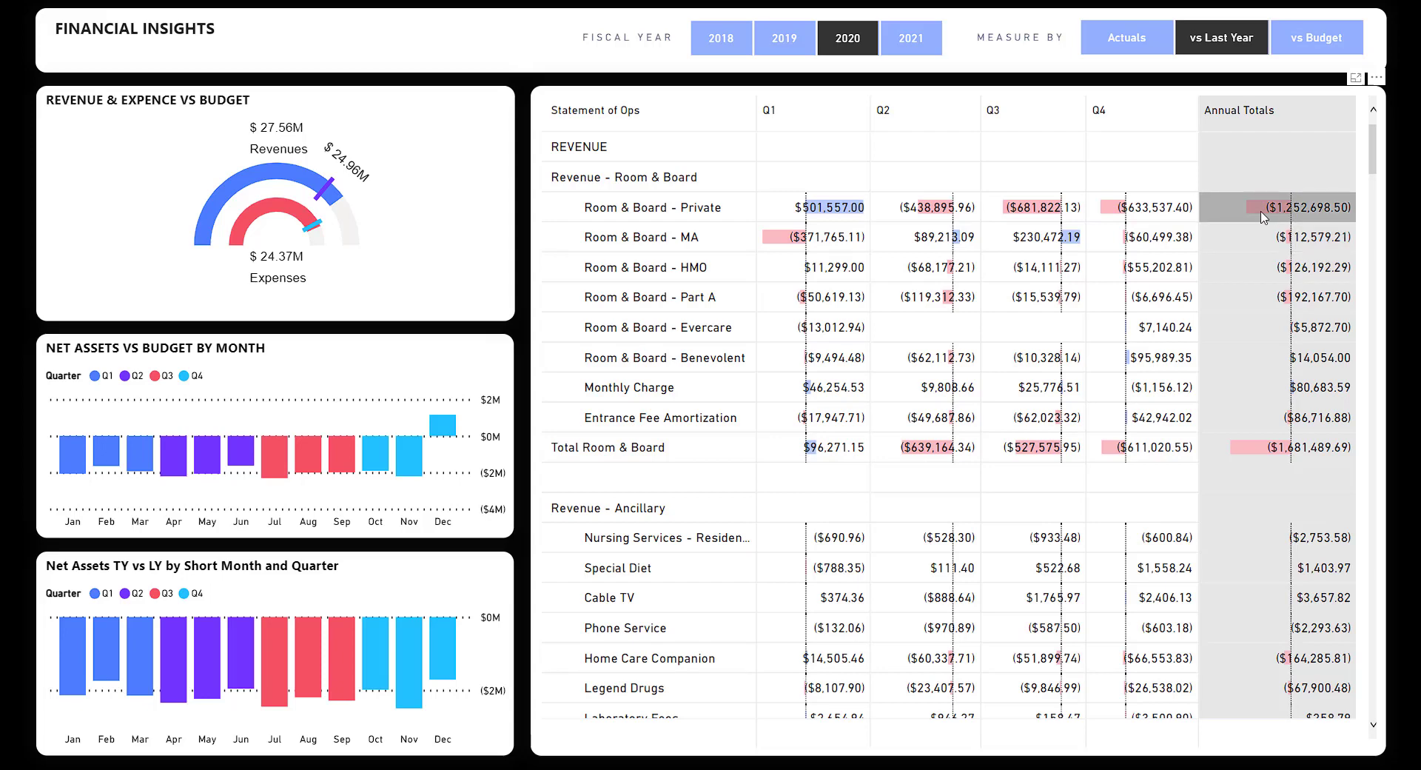
click(1133, 39)
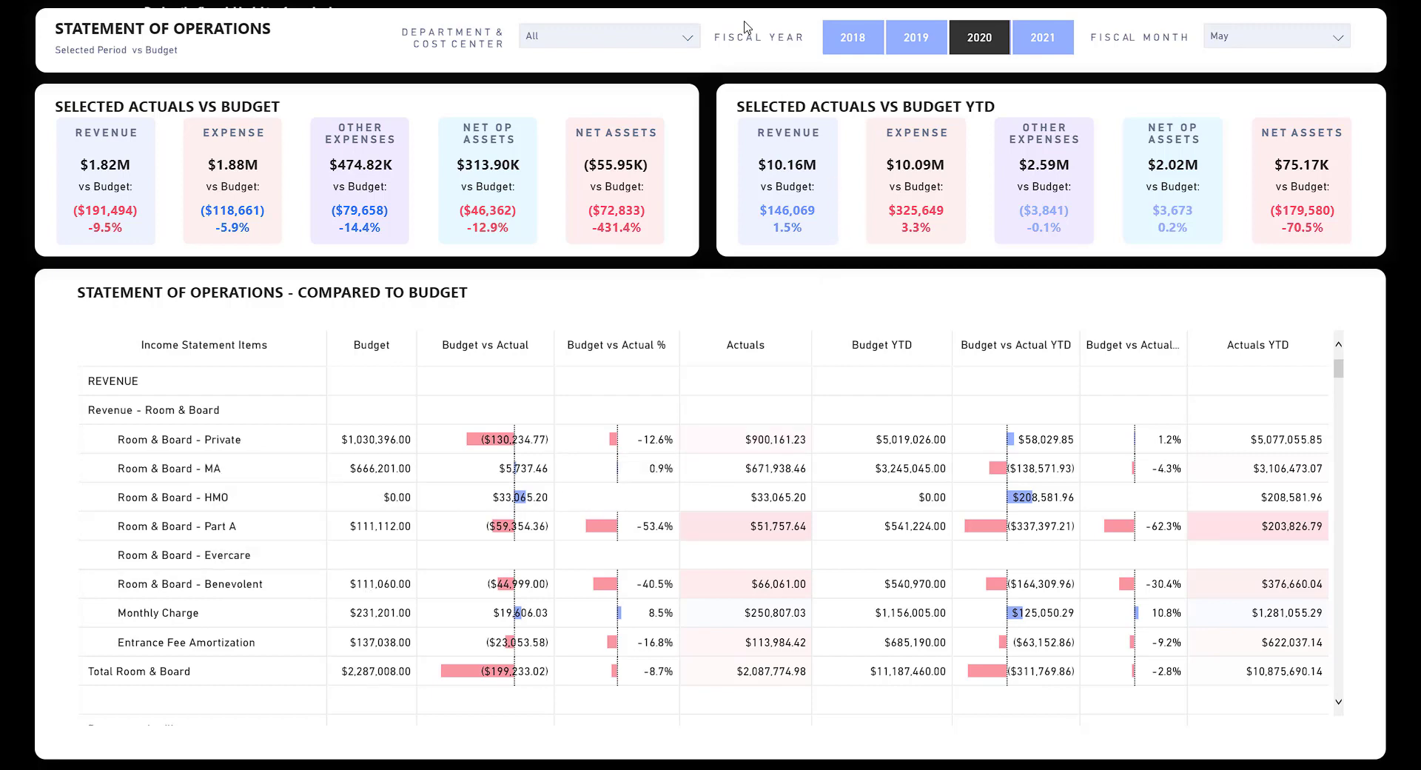
Go to the Statement of Operations page for fiscal 2020, month May, compared to budget.
mouse_move(746, 6)
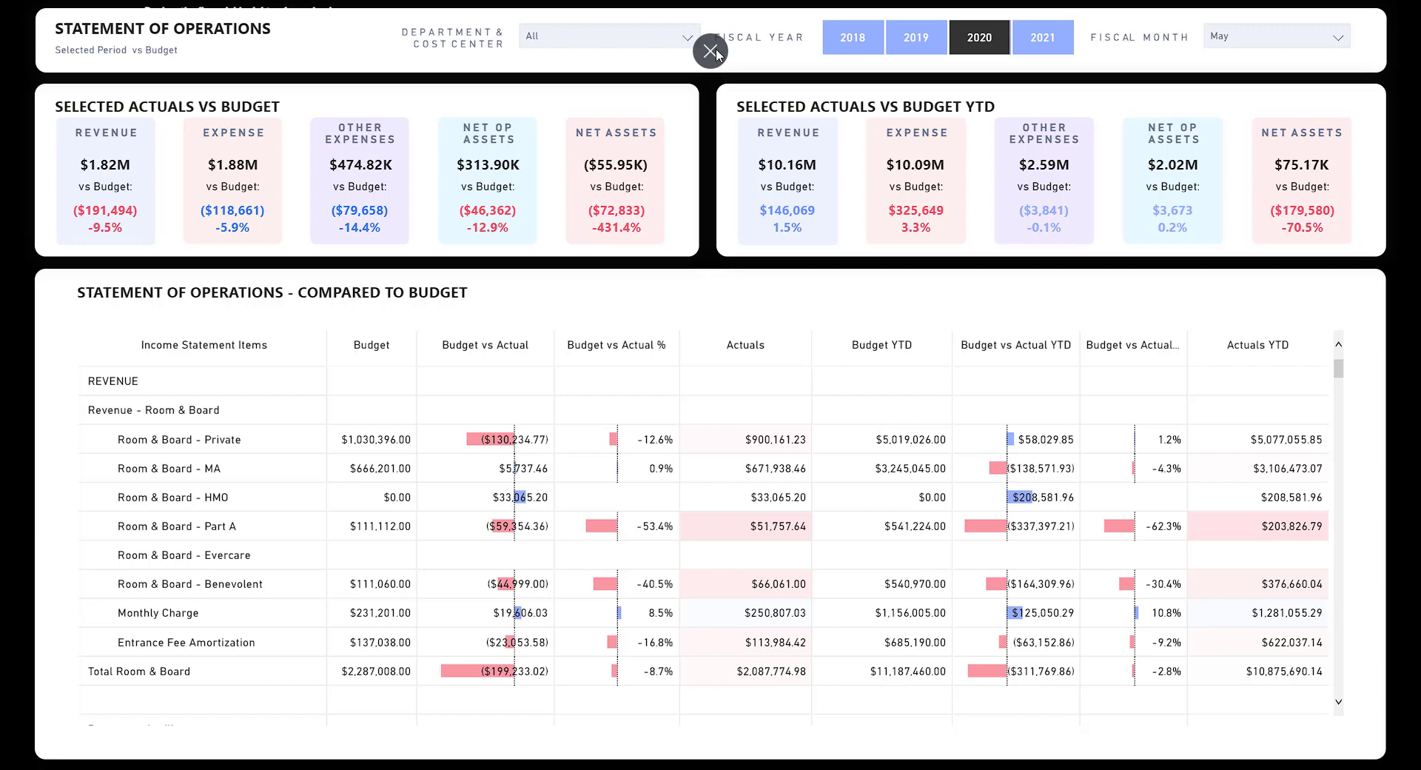